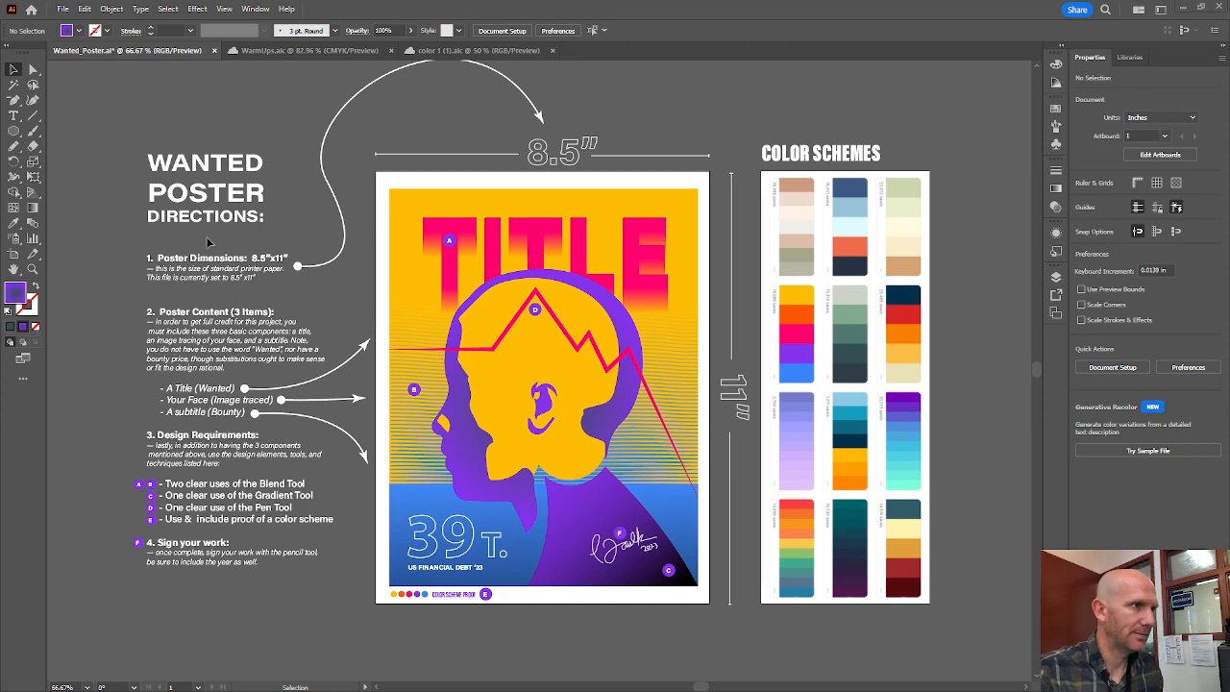
# Read the wanted poster directions on dimensions, content items, design requirements and signing.
pyautogui.scroll(3, 207, 241)
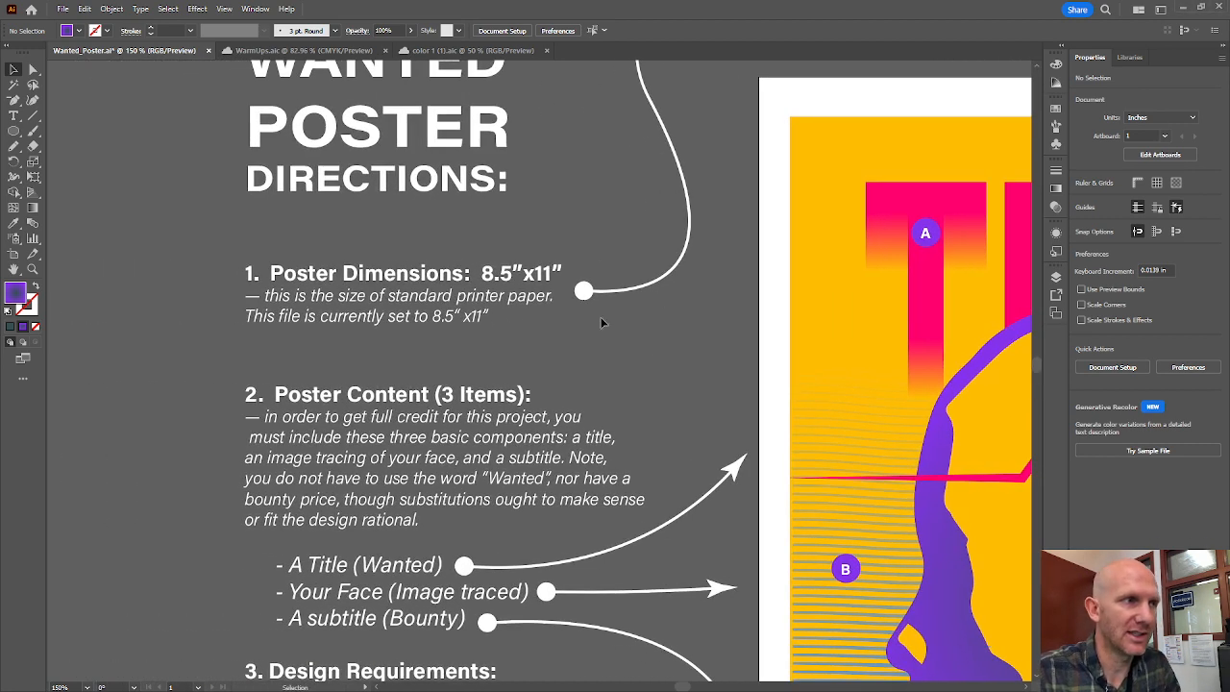
pyautogui.moveTo(532, 382); pyautogui.dragTo(519, 324)
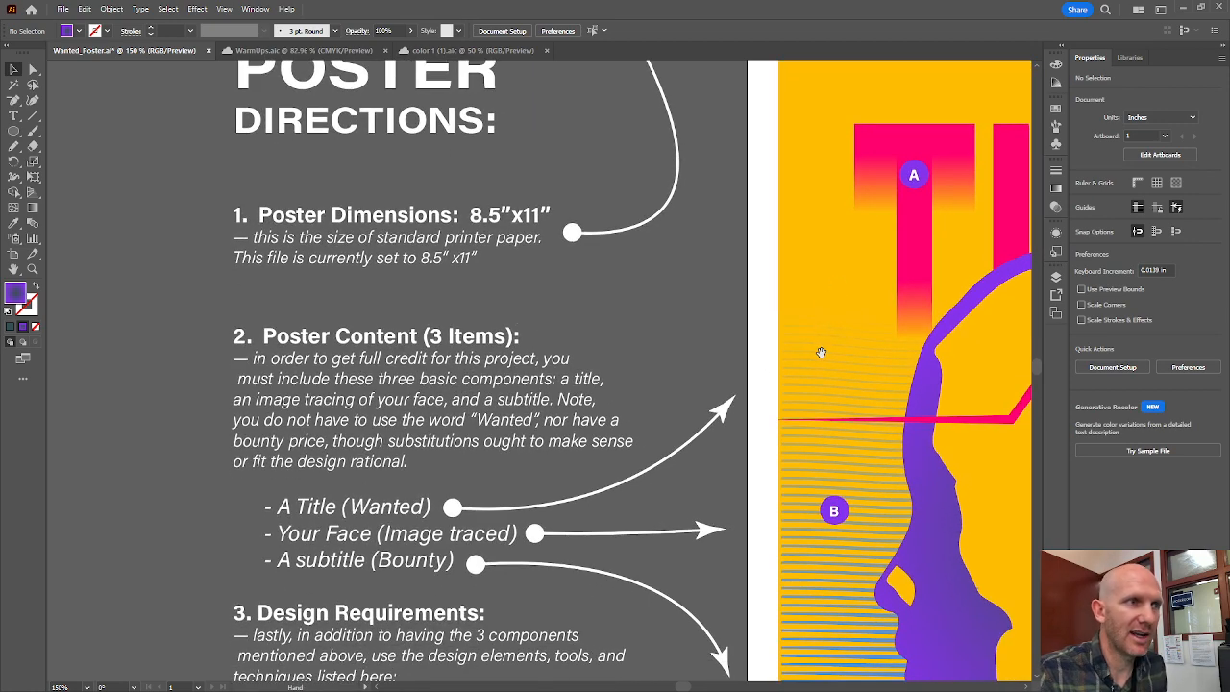
pyautogui.moveTo(820, 353); pyautogui.dragTo(739, 317)
pyautogui.moveTo(602, 390); pyautogui.dragTo(599, 343)
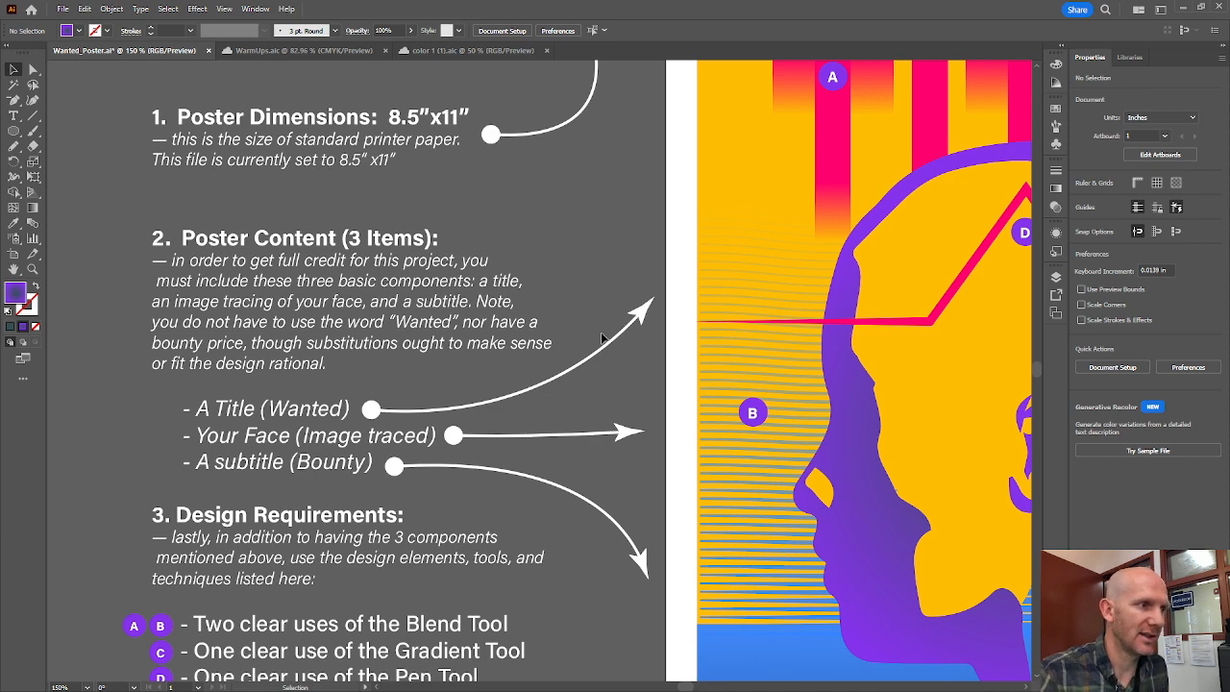
pyautogui.scroll(-5, 506, 482)
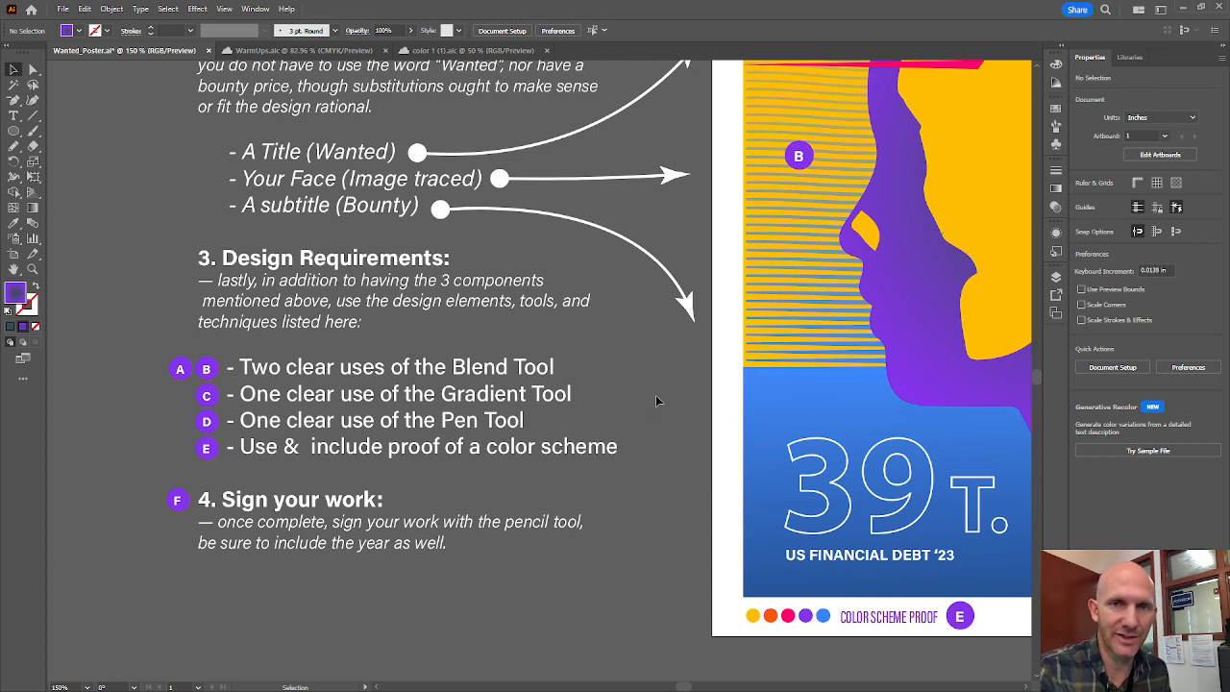
# Examine the sample poster's title, checking its blended letter shapes in outline view before returning to the preview.
pyautogui.press('space')
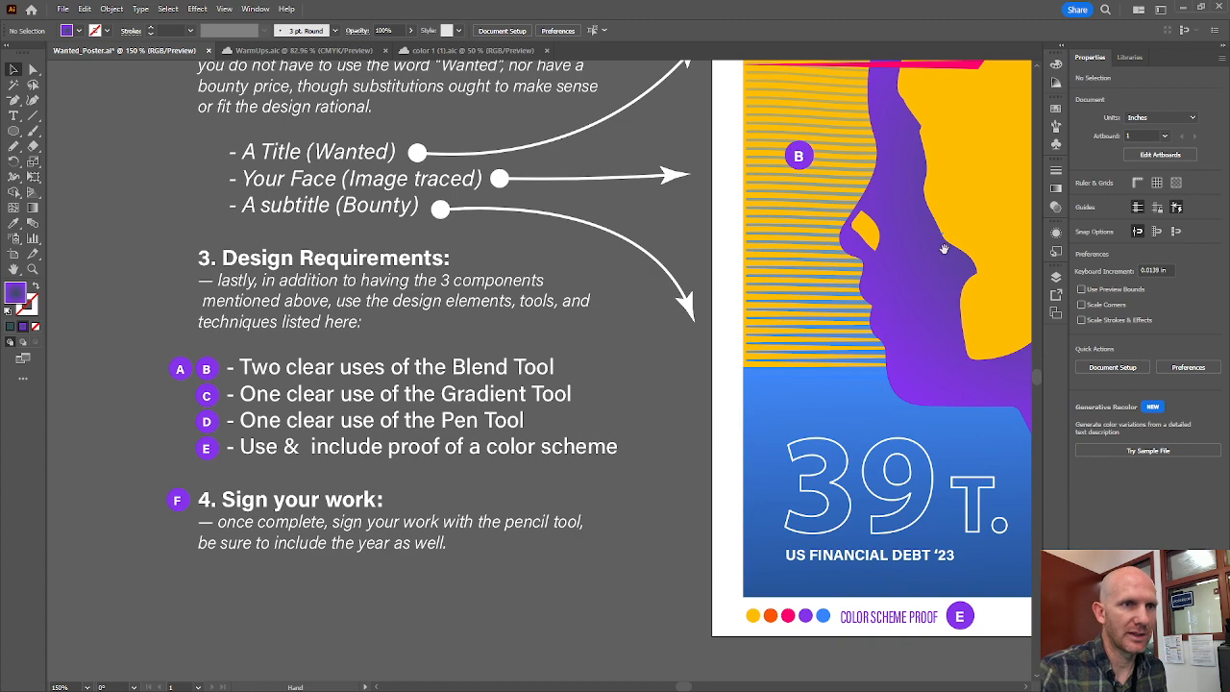
pyautogui.moveTo(945, 226); pyautogui.dragTo(495, 593)
pyautogui.moveTo(697, 385); pyautogui.dragTo(645, 424)
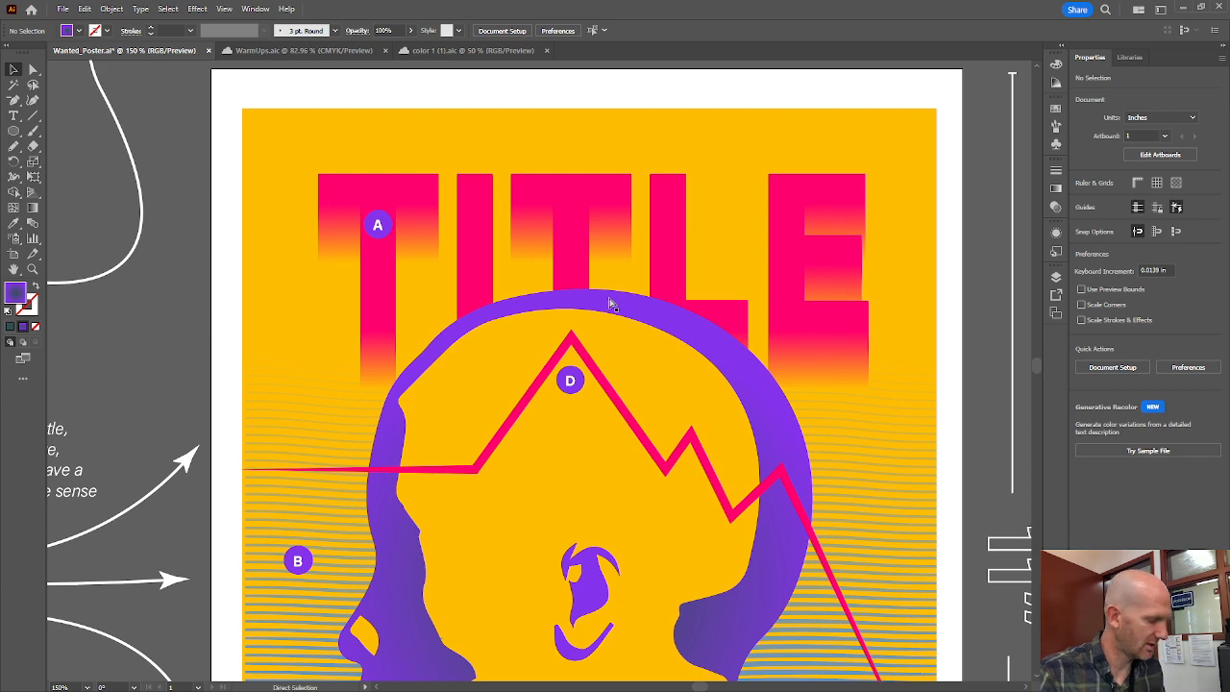
pyautogui.hotkey('ctrl', 'y')
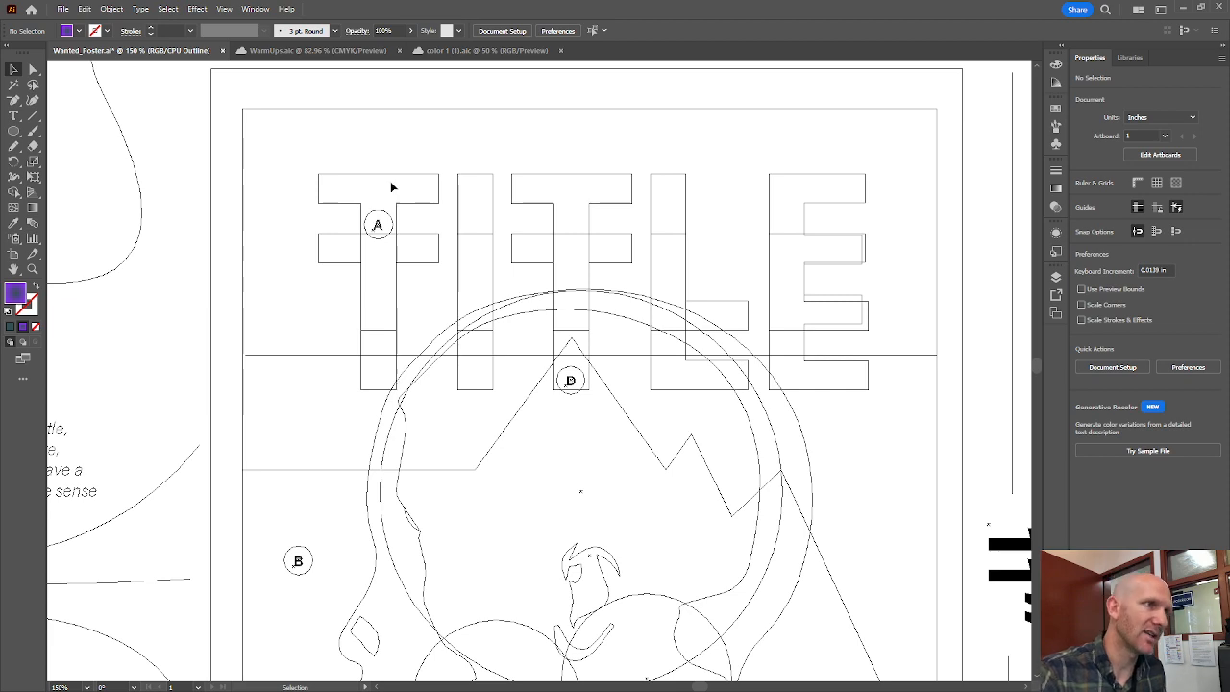
pyautogui.hotkey('ctrl', 'y')
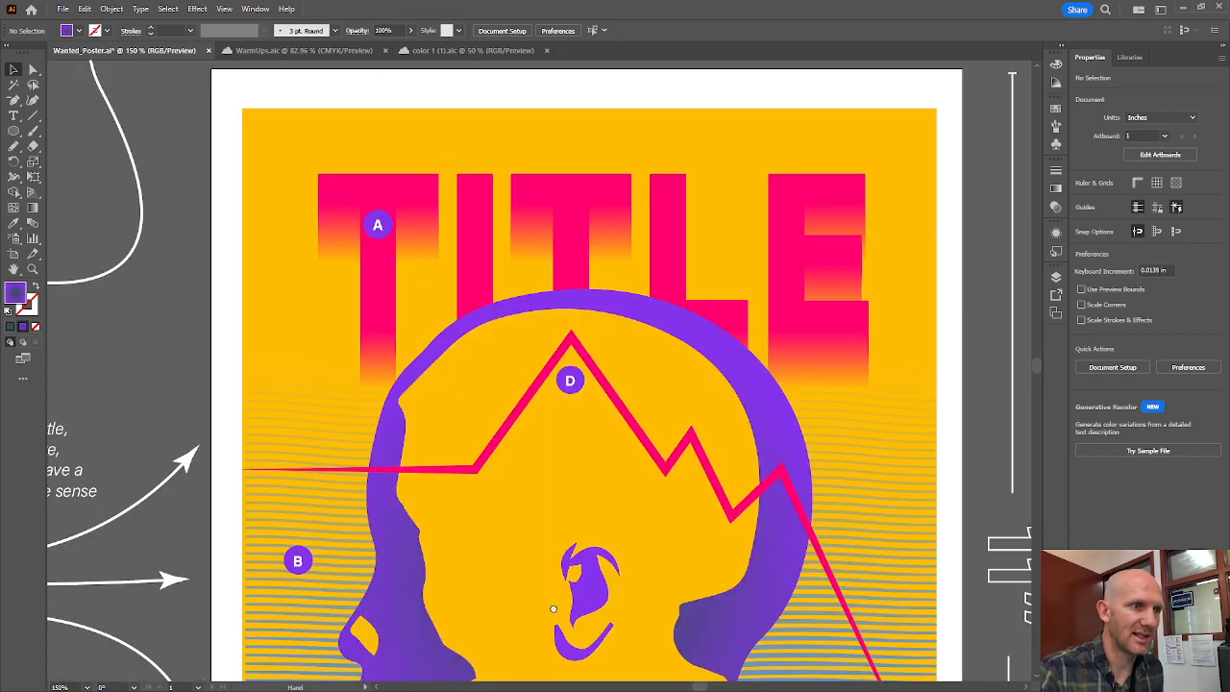
# Examine the sample poster's face, background lines, gradients and subtitle against the listed design requirements.
pyautogui.moveTo(554, 609); pyautogui.dragTo(584, 364)
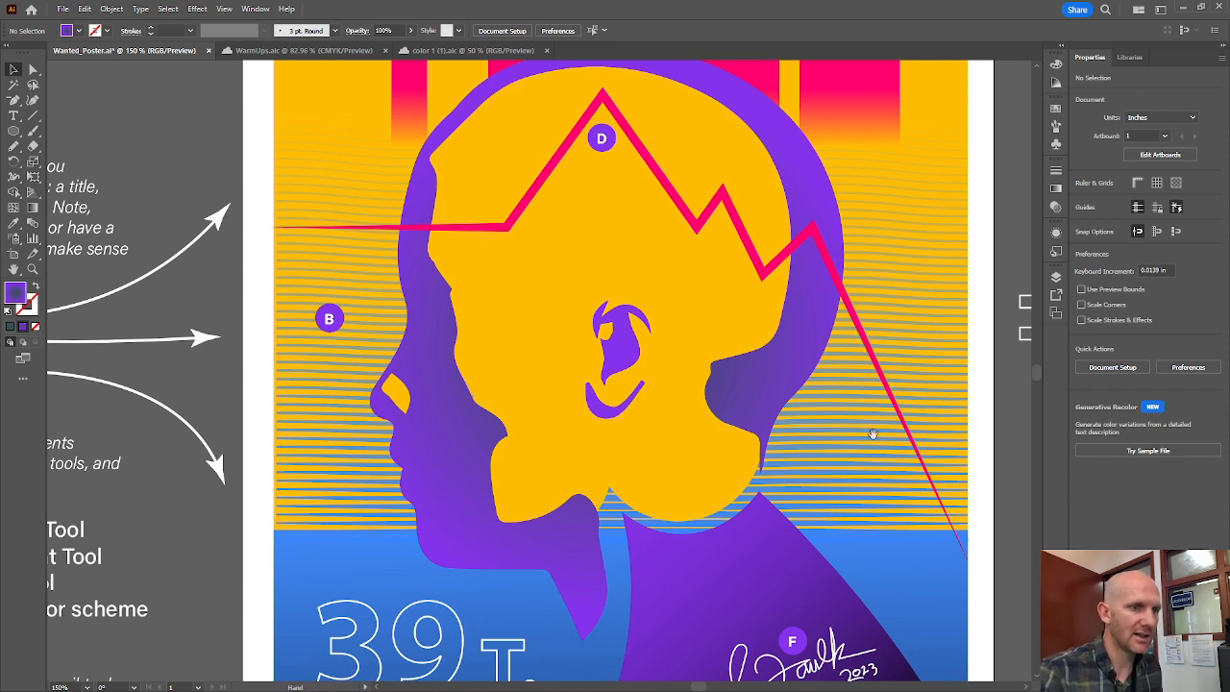
pyautogui.moveTo(822, 498); pyautogui.dragTo(779, 297)
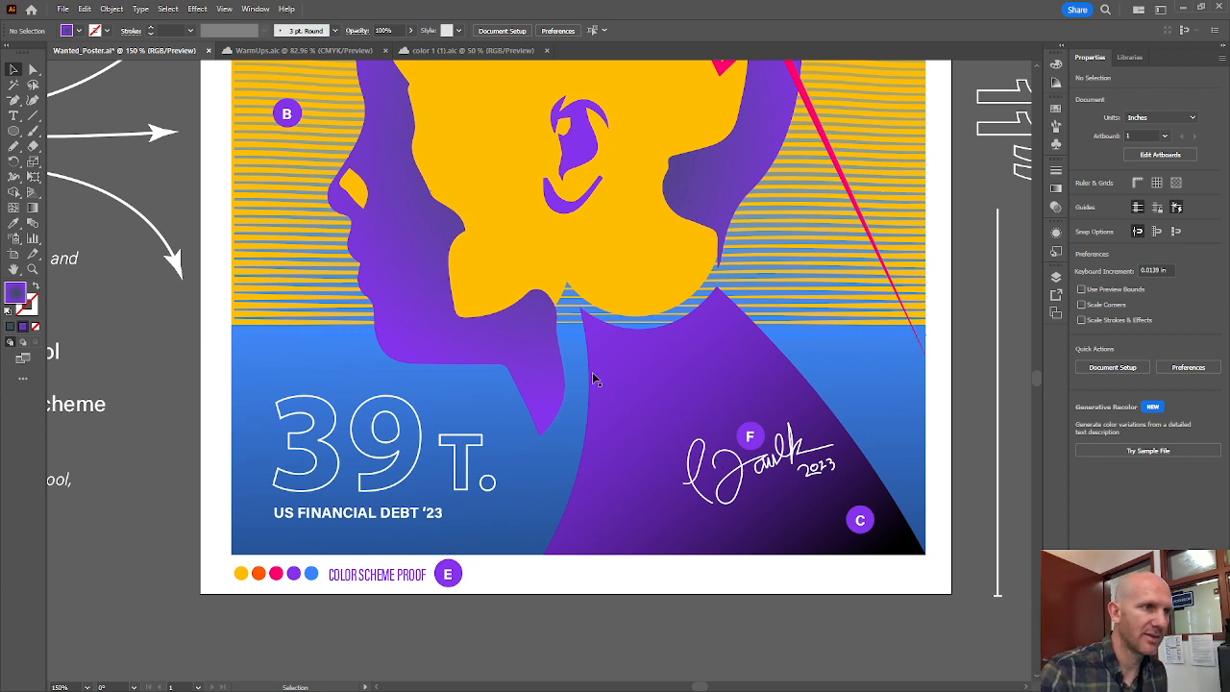
pyautogui.moveTo(303, 408); pyautogui.dragTo(348, 476)
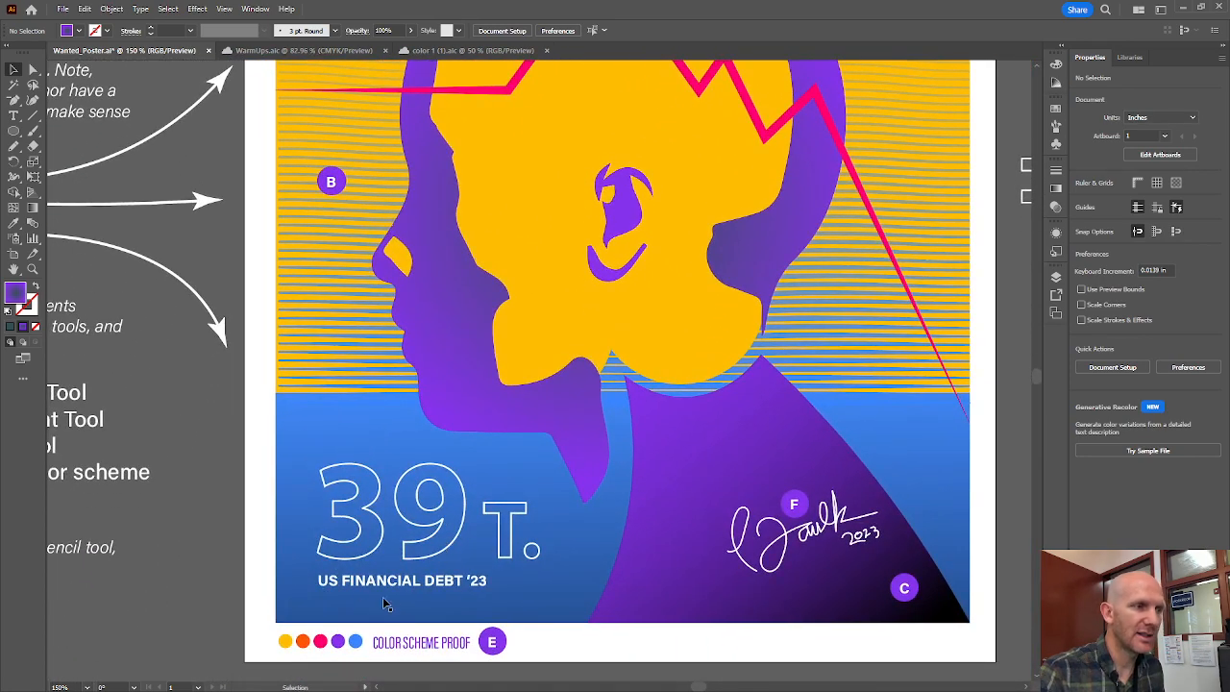
pyautogui.moveTo(532, 249); pyautogui.dragTo(506, 373)
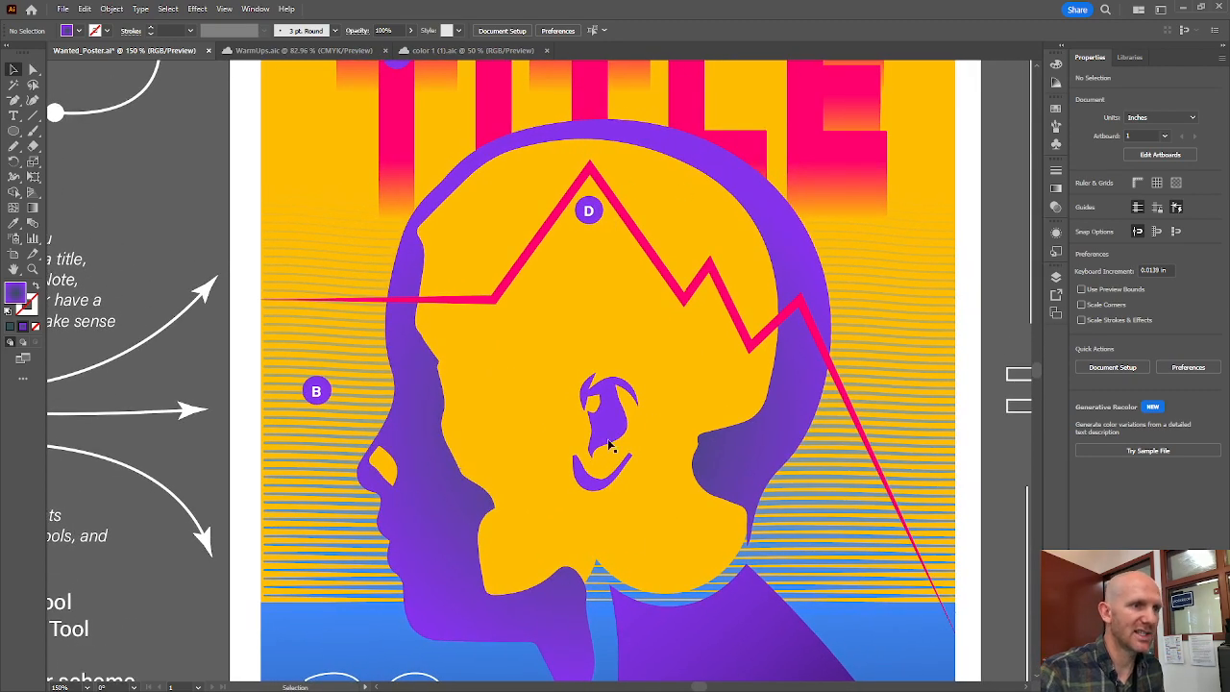
pyautogui.moveTo(461, 516); pyautogui.dragTo(673, 343)
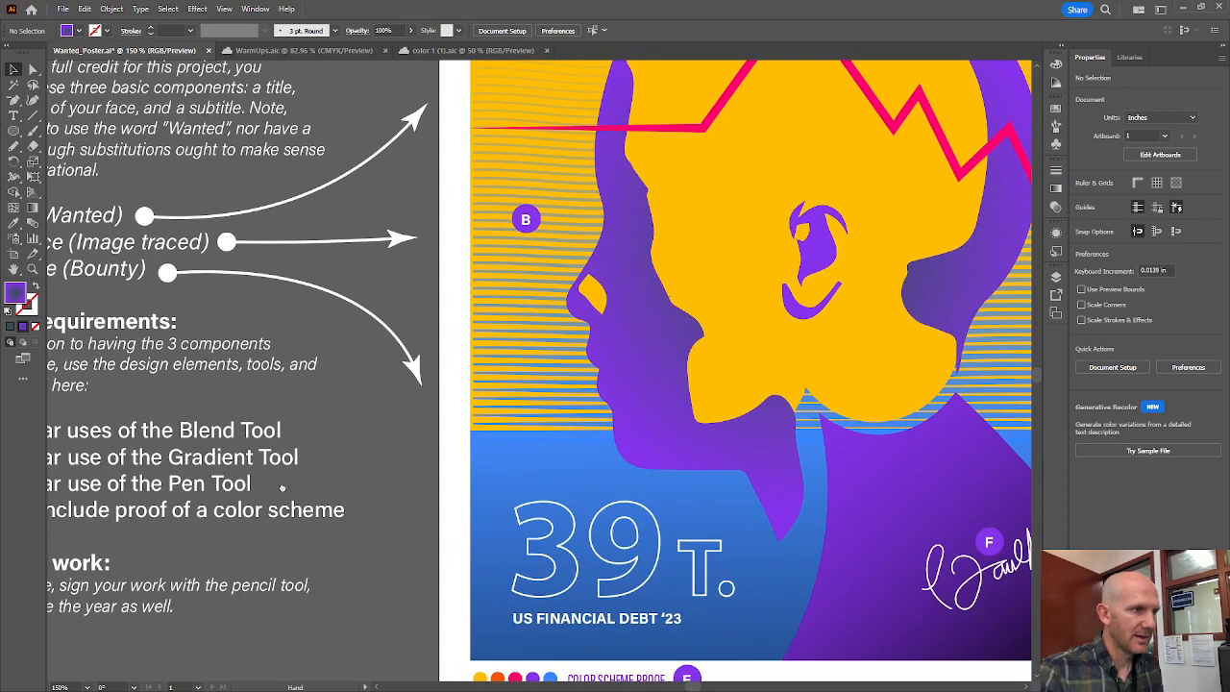
pyautogui.moveTo(372, 485); pyautogui.dragTo(428, 398)
pyautogui.moveTo(802, 548); pyautogui.dragTo(644, 429)
# Inspect the color scheme proof swatches and the pencil signature with its year on the sample poster.
pyautogui.scroll(3, 613, 474)
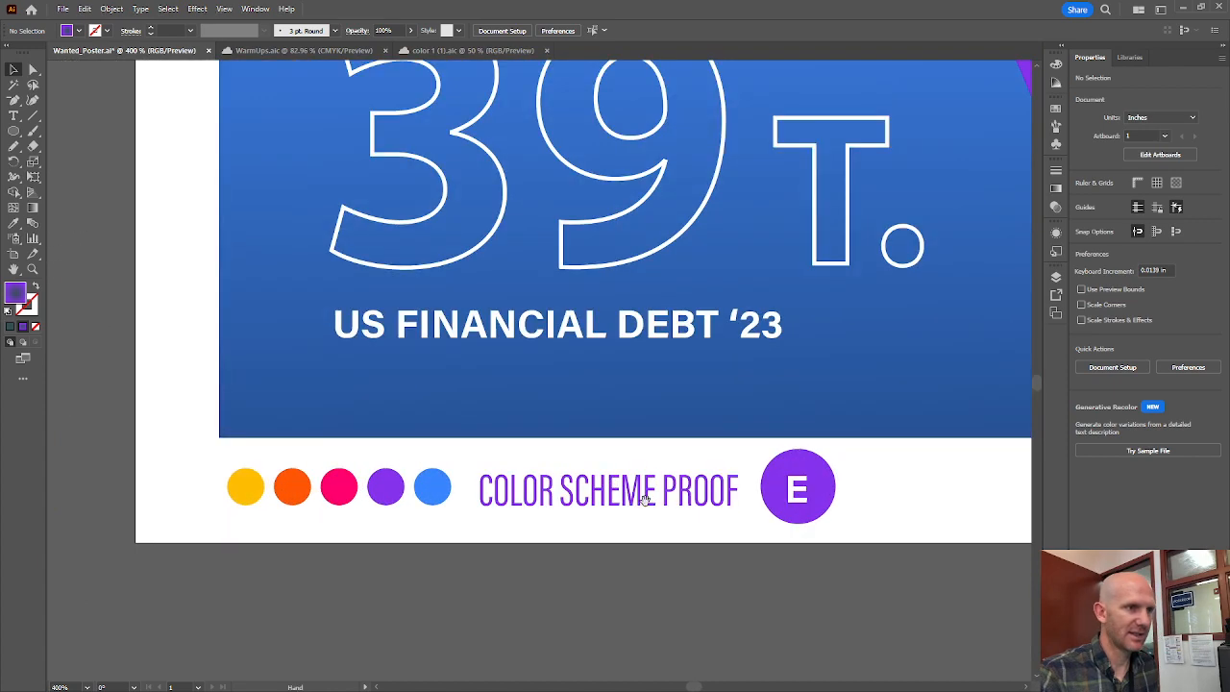
pyautogui.moveTo(644, 499); pyautogui.dragTo(679, 451)
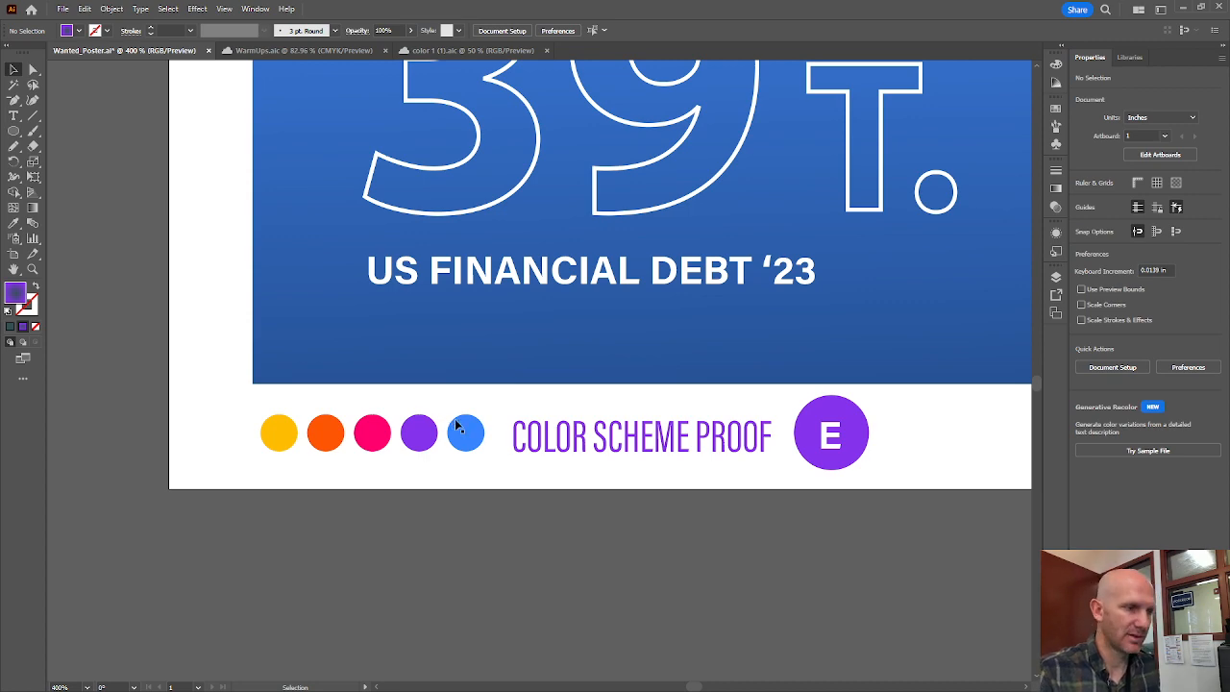
pyautogui.scroll(-4, 562, 432)
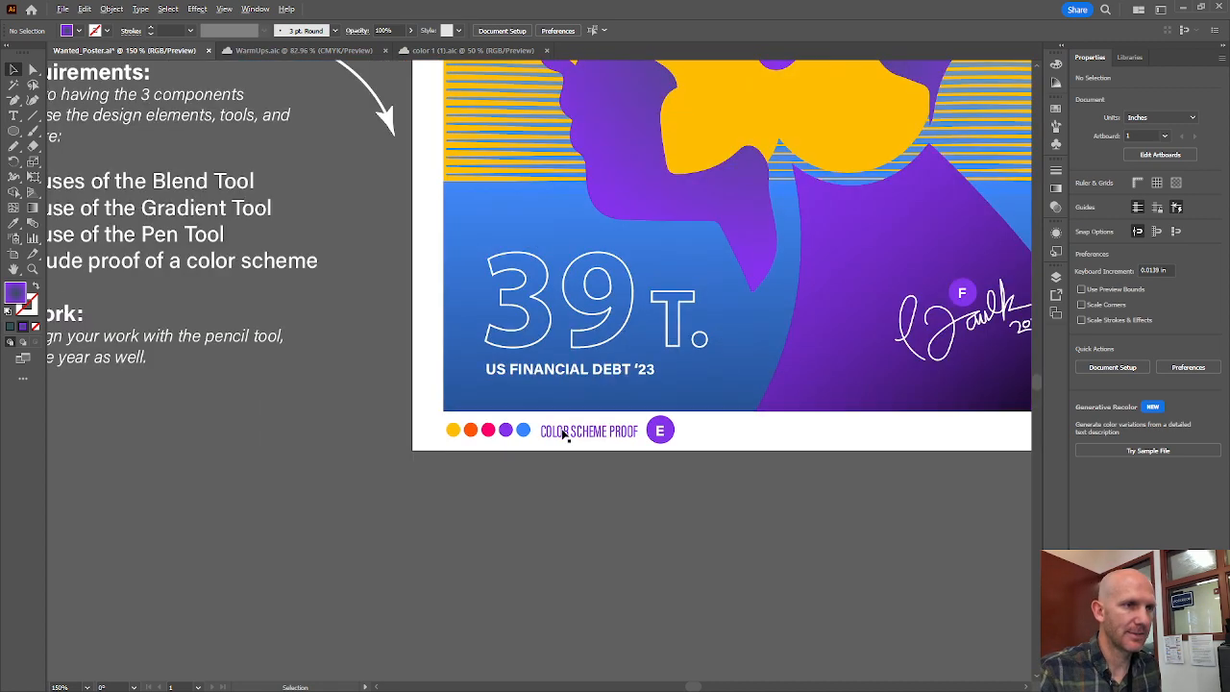
pyautogui.scroll(4, 850, 346)
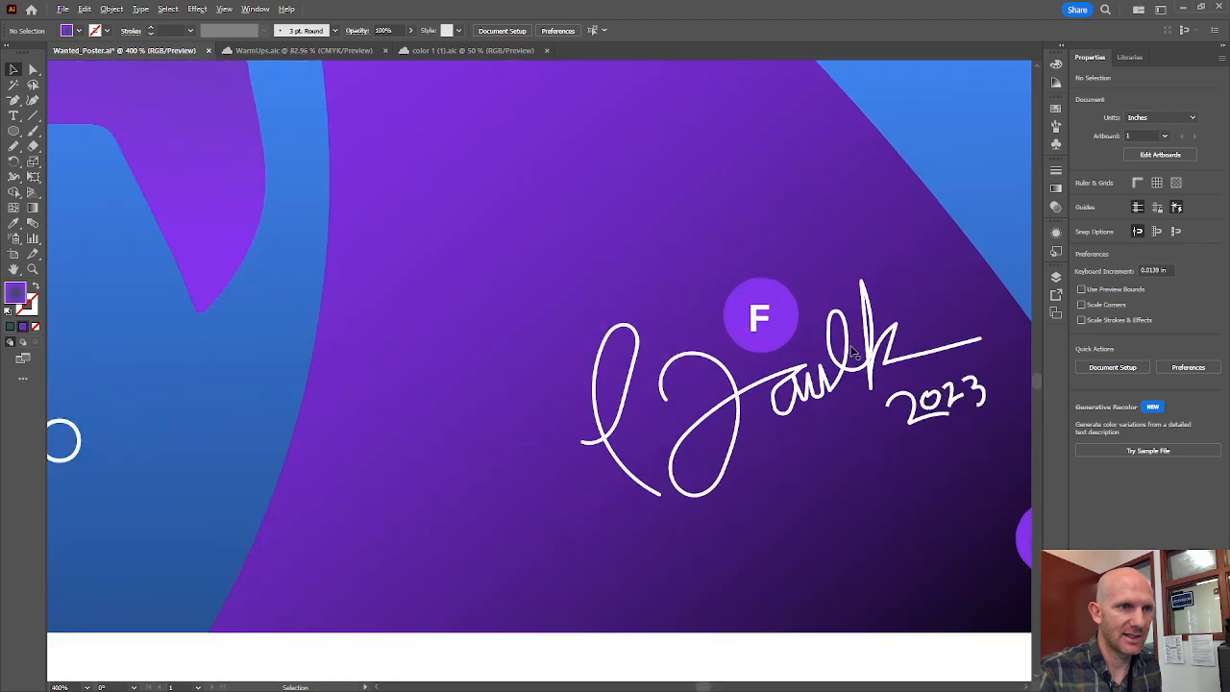
pyautogui.moveTo(855, 360); pyautogui.dragTo(745, 347)
pyautogui.moveTo(748, 394); pyautogui.dragTo(735, 394)
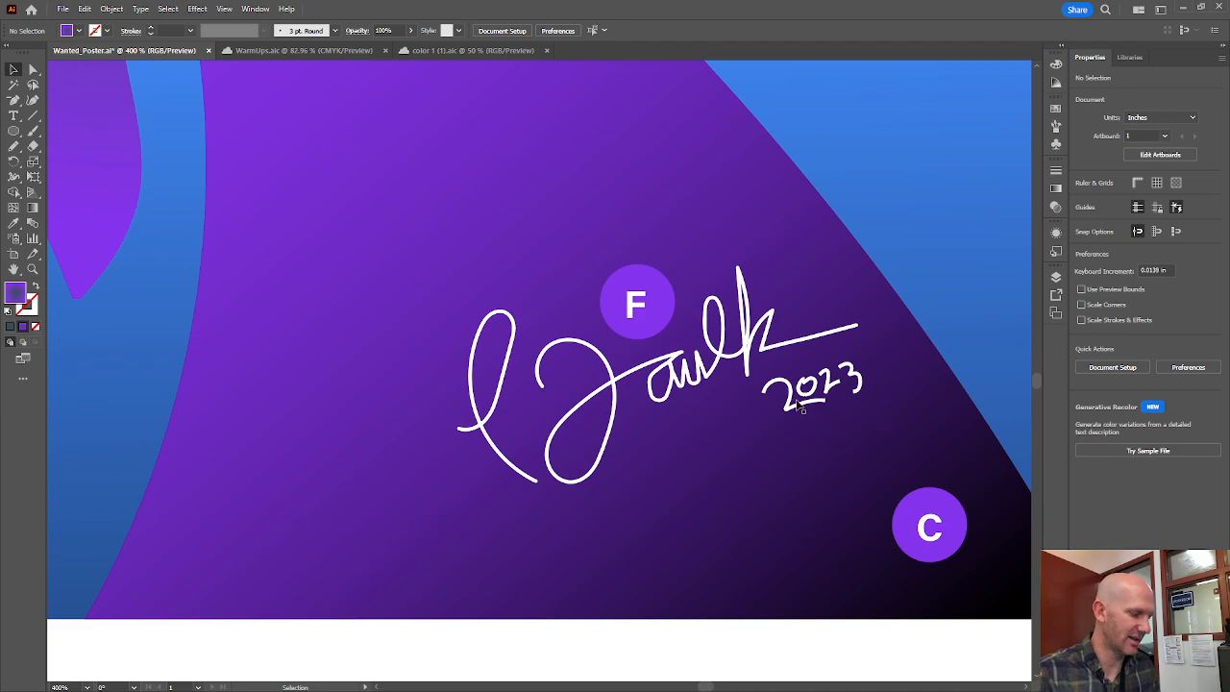
pyautogui.scroll(-5, 795, 403)
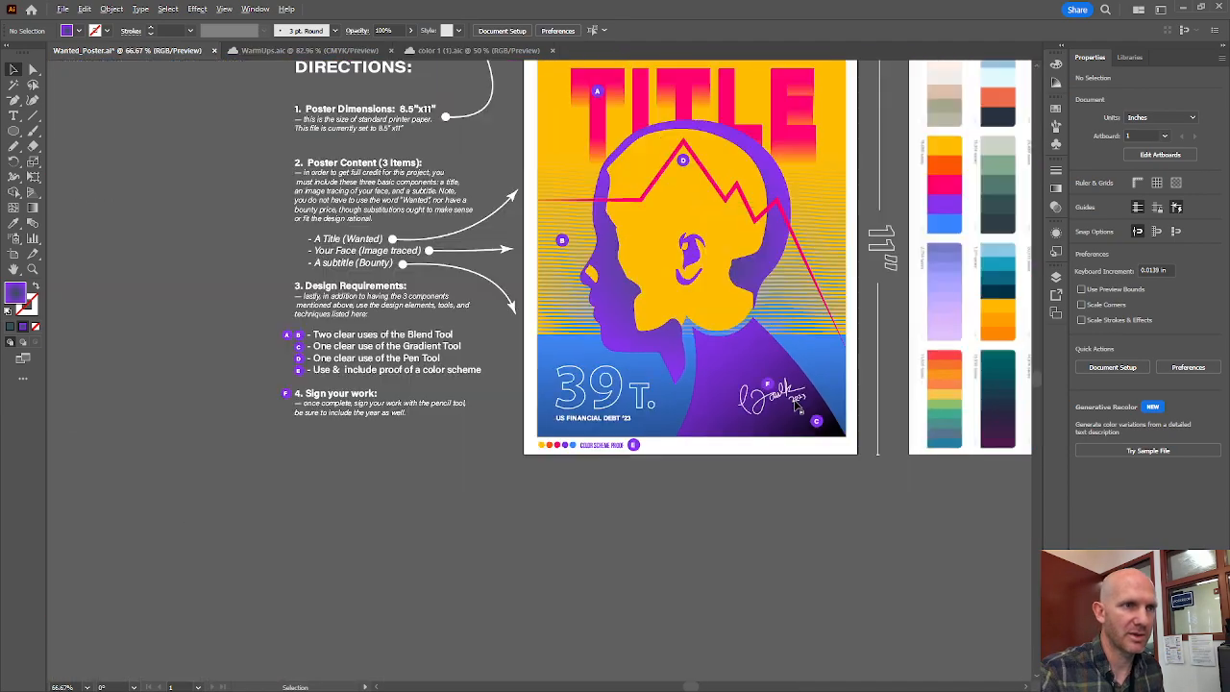
# Delete the sample poster artwork, including the title, face, background and signature, from the artboard.
pyautogui.moveTo(772, 205); pyautogui.dragTo(728, 315)
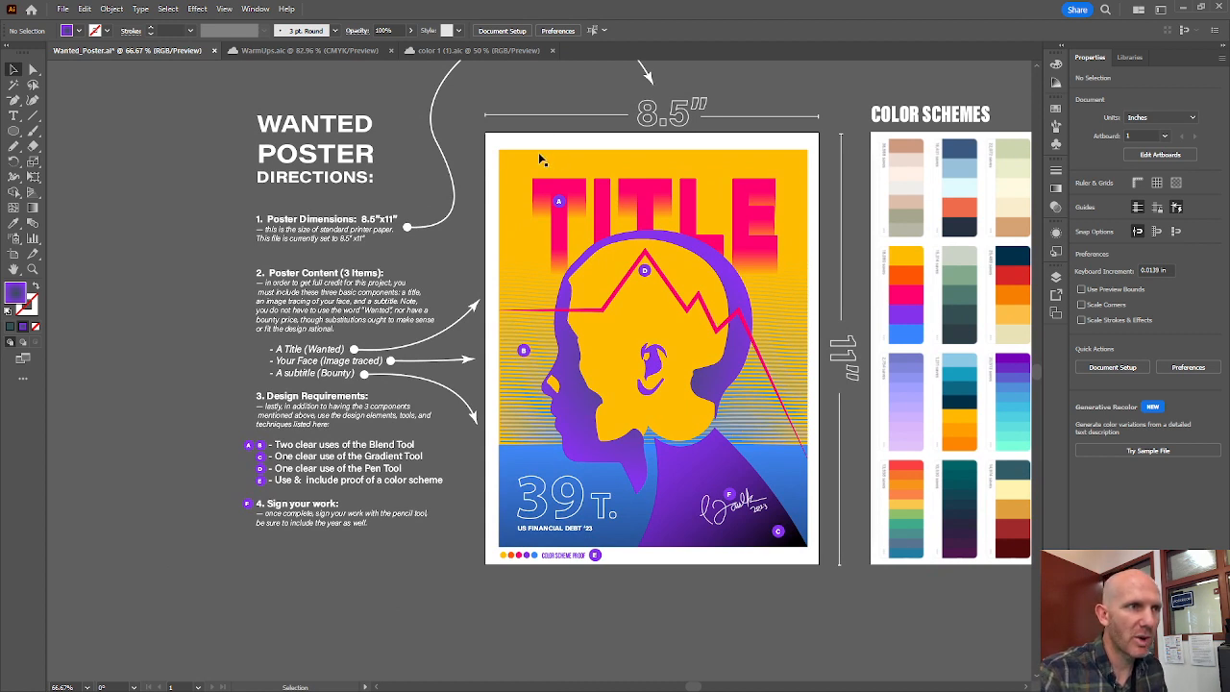
pyautogui.moveTo(500, 144); pyautogui.dragTo(810, 547)
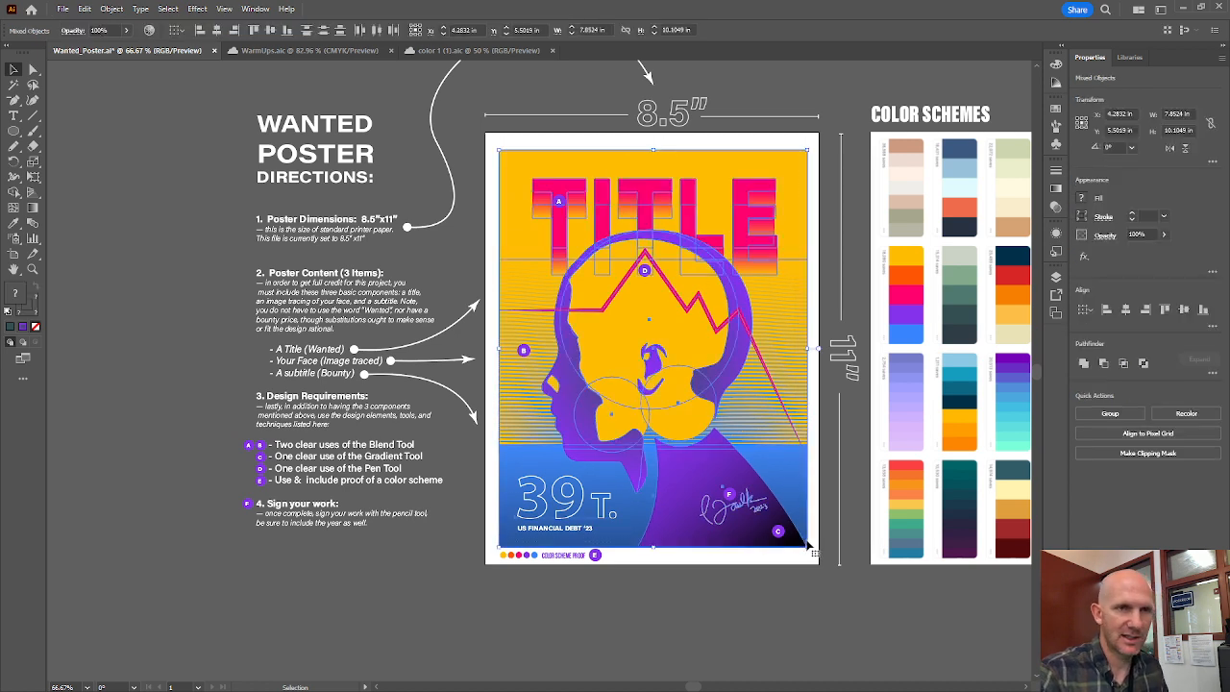
pyautogui.press('Delete')
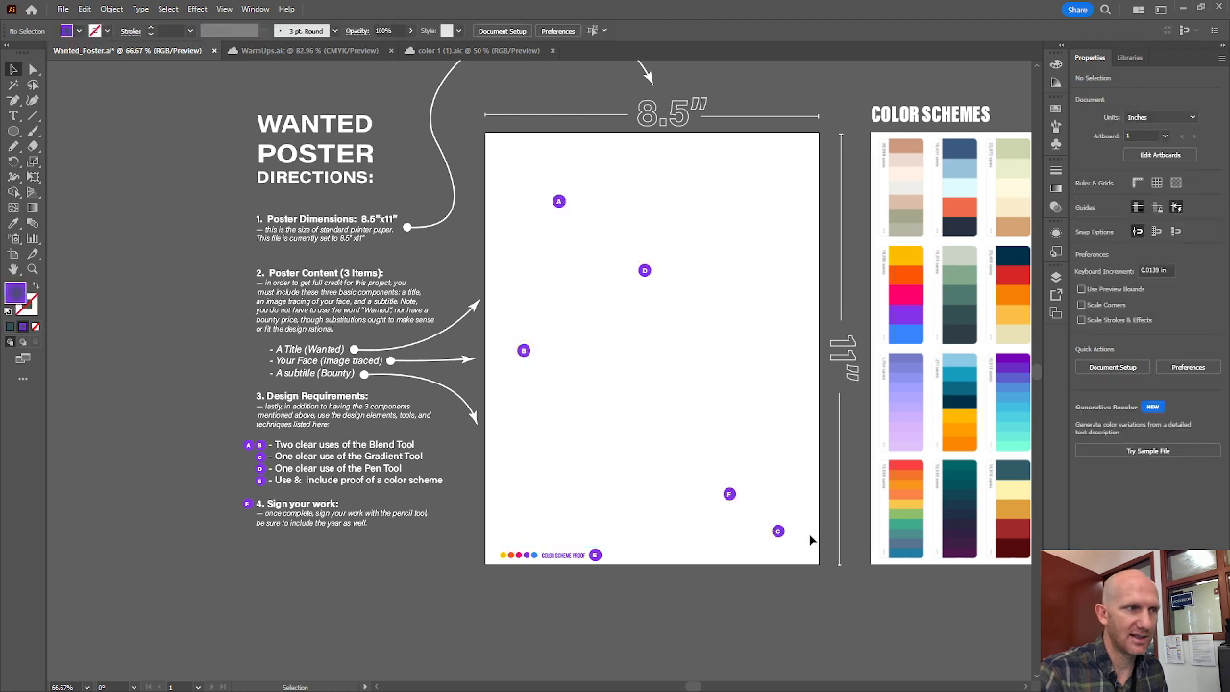
# Show the layer list and delete the remaining A, B, C, D and F letter markers from the artboard.
pyautogui.click(1058, 276)
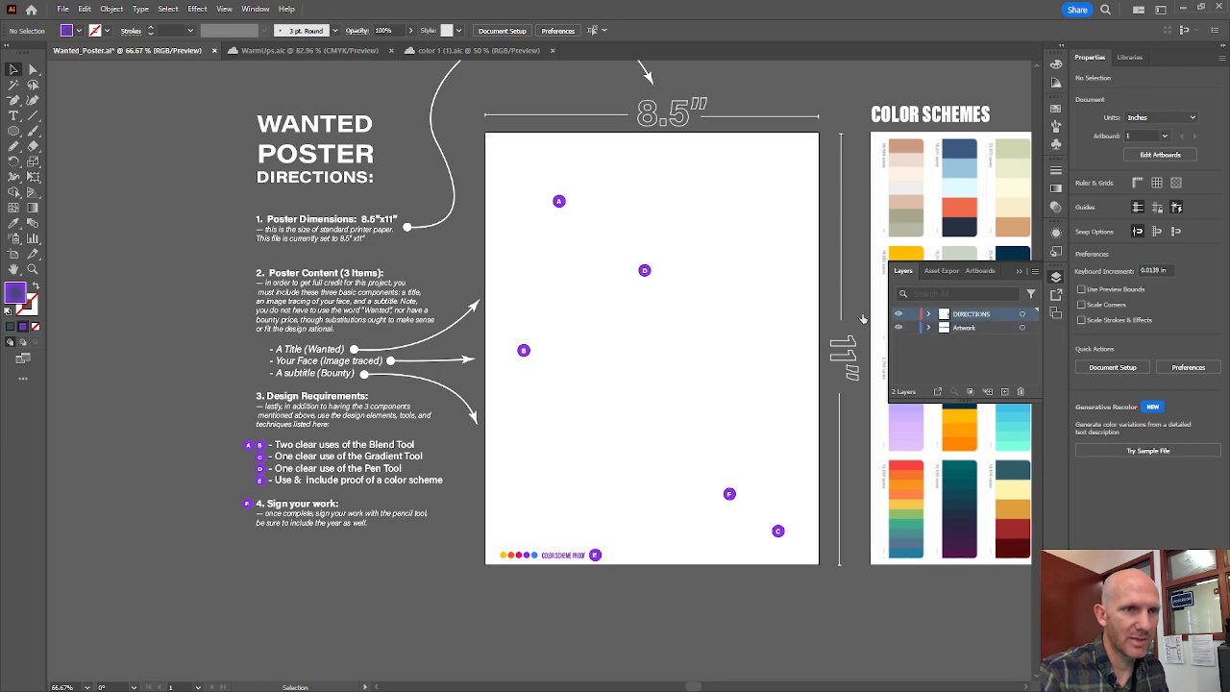
pyautogui.moveTo(504, 172); pyautogui.dragTo(803, 546)
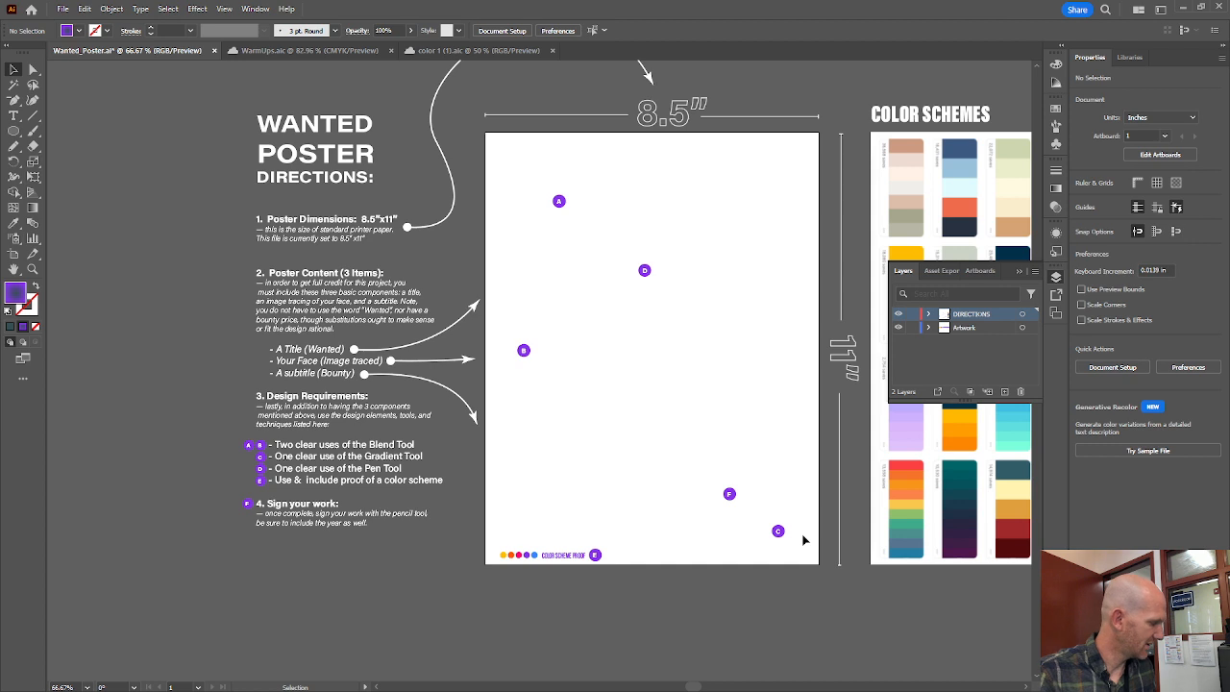
pyautogui.press('a')
pyautogui.press('v')
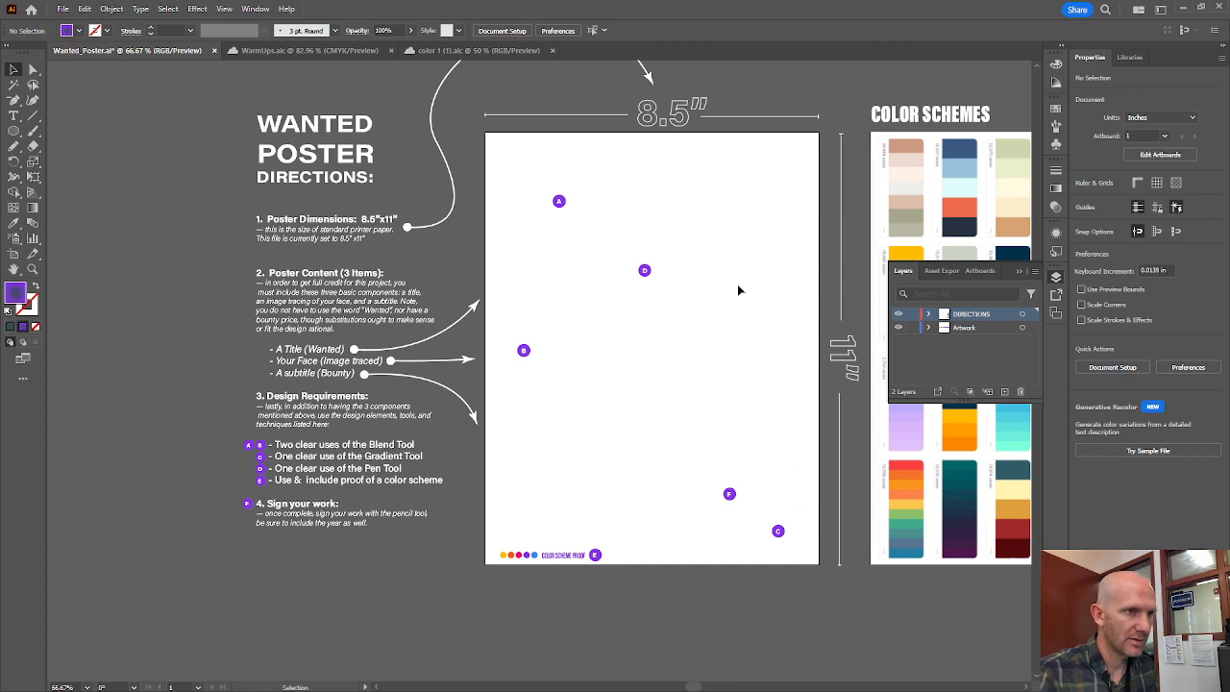
pyautogui.hotkey('ctrl', 'a')
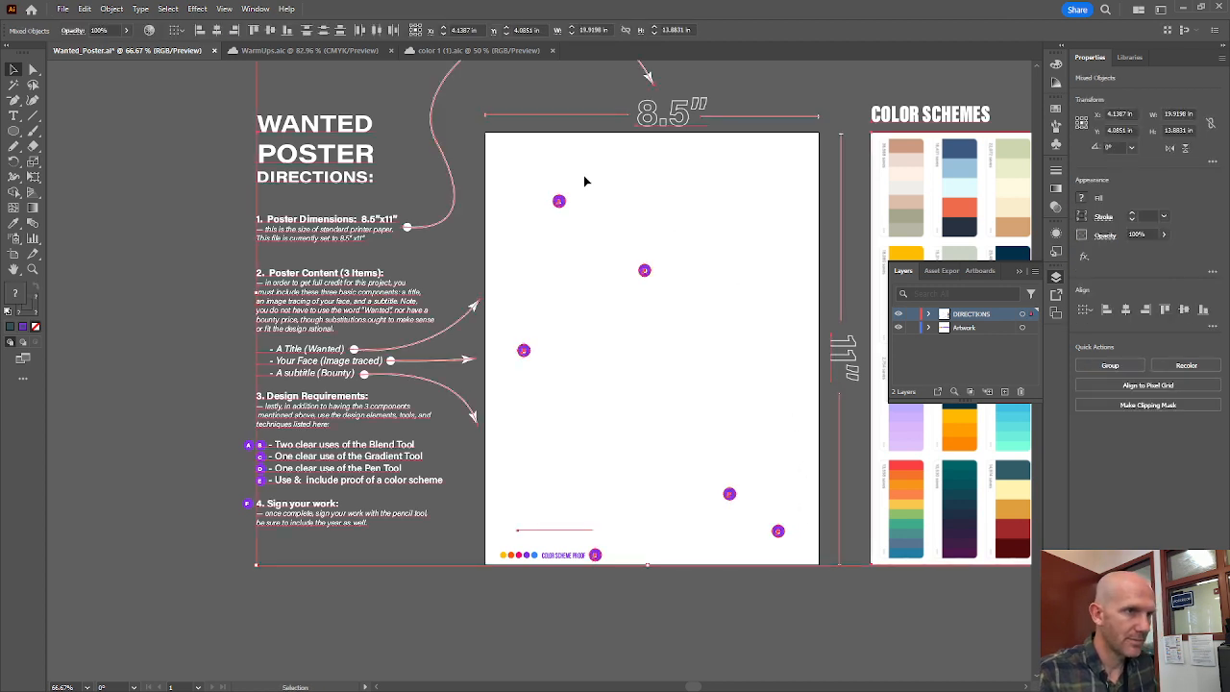
pyautogui.click(512, 191)
pyautogui.moveTo(503, 165); pyautogui.dragTo(804, 544)
pyautogui.press('Delete')
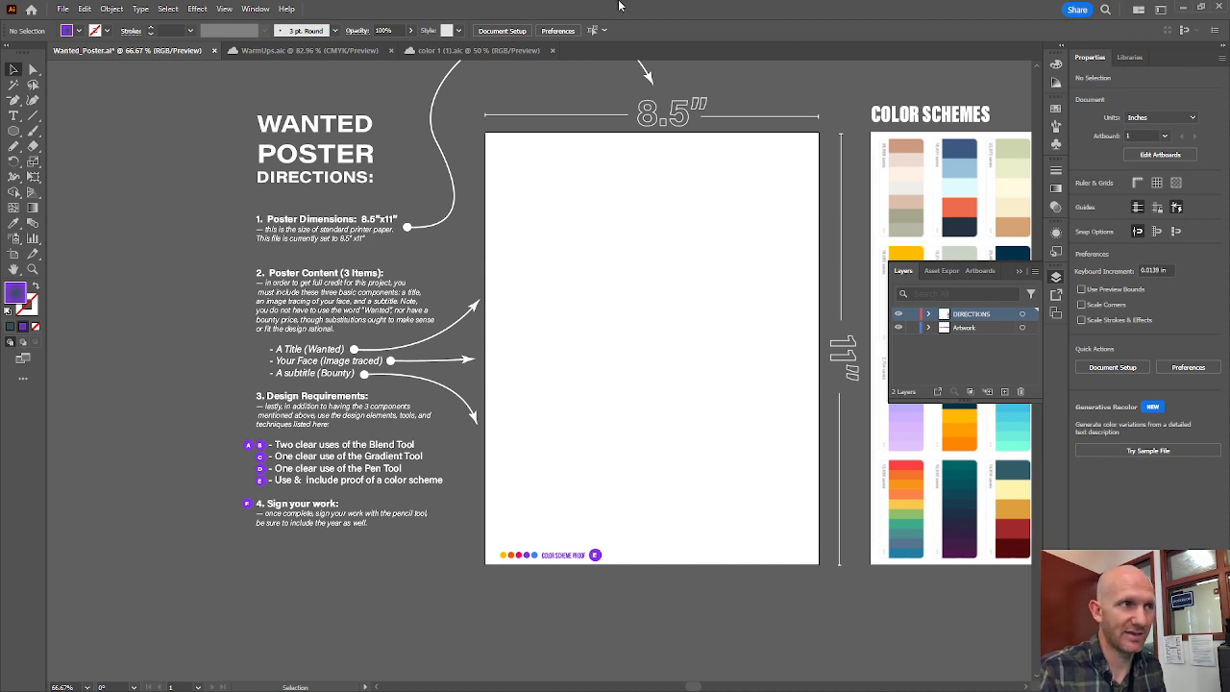
# Copy the pink image-traced portrait from color 1 (1).aic and paste it into Wanted_Poster.ai.
pyautogui.click(444, 50)
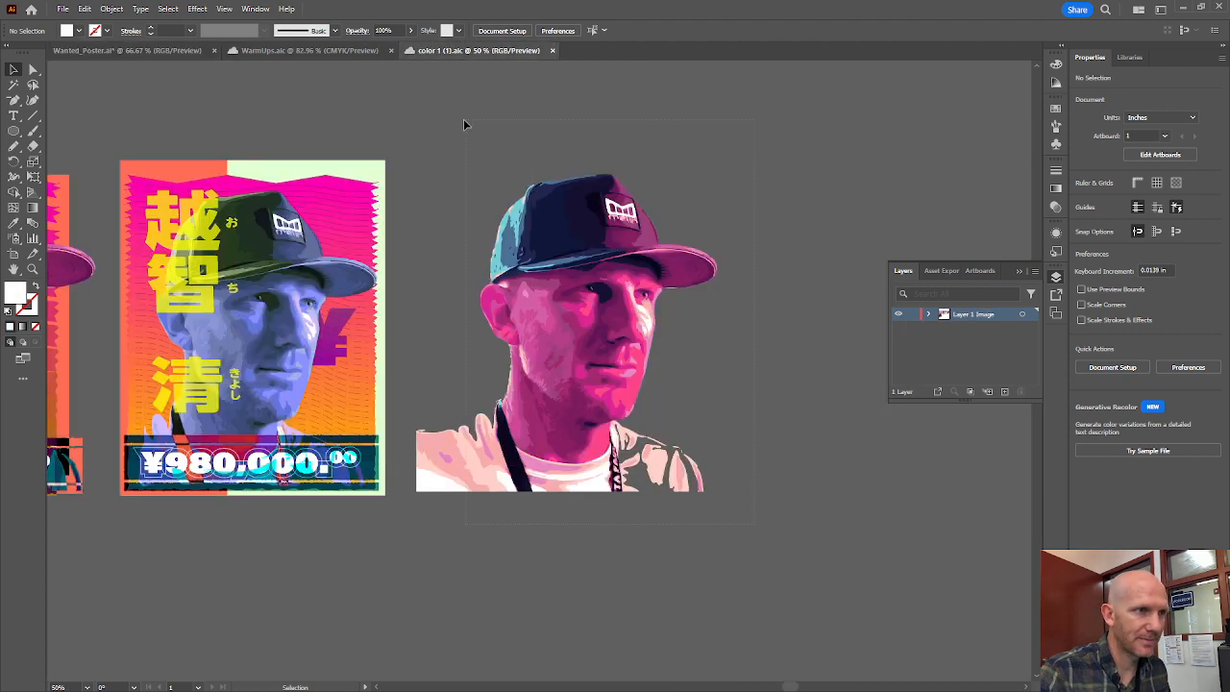
pyautogui.moveTo(463, 123); pyautogui.dragTo(400, 94)
pyautogui.click(732, 523)
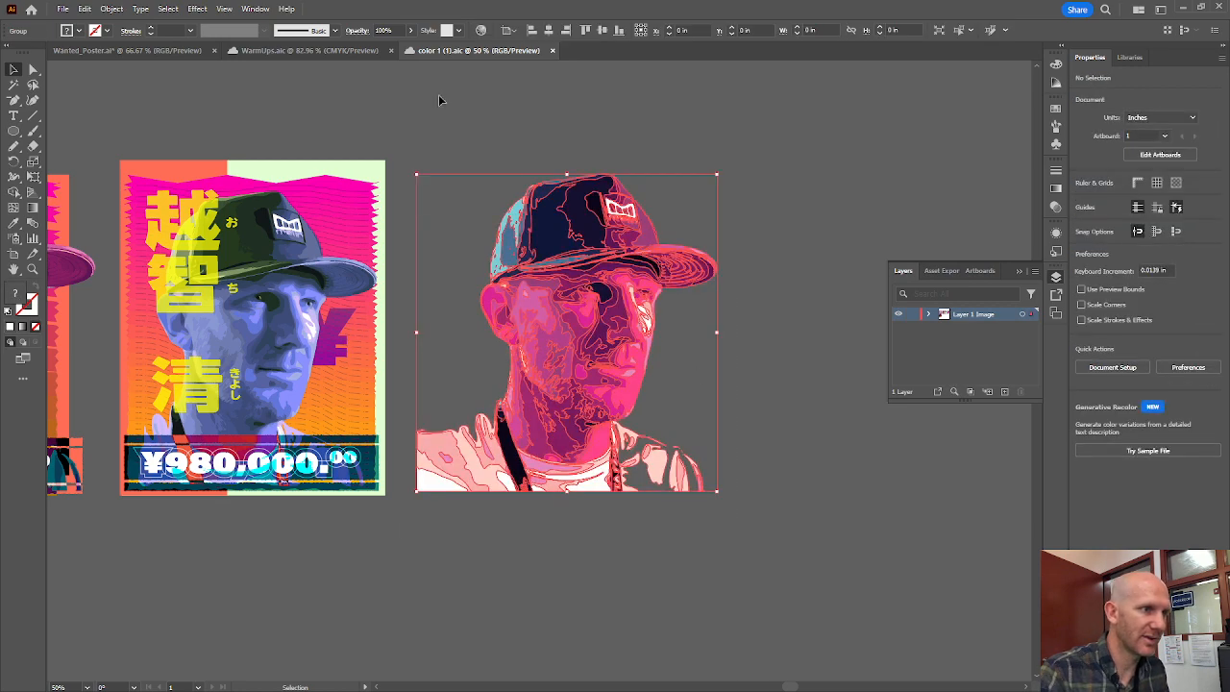
pyautogui.click(718, 145)
pyautogui.moveTo(624, 246)
pyautogui.mouseDown()
pyautogui.moveTo(627, 322)
pyautogui.moveTo(616, 248)
pyautogui.mouseUp()
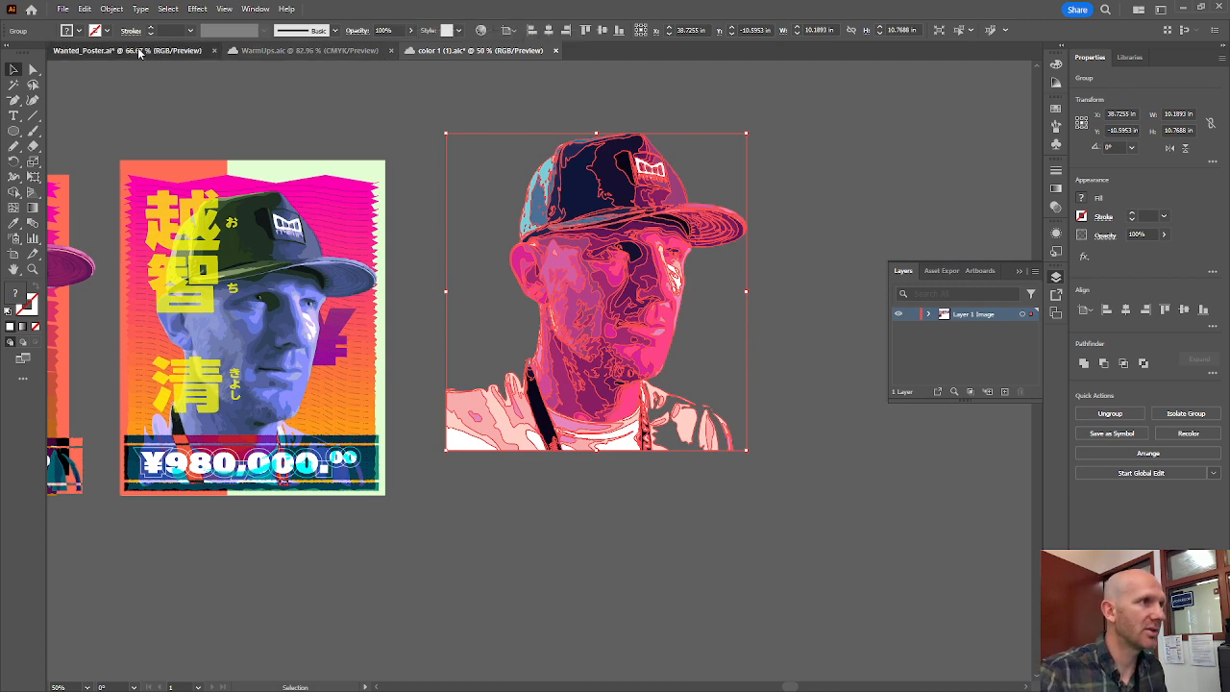
pyautogui.click(193, 50)
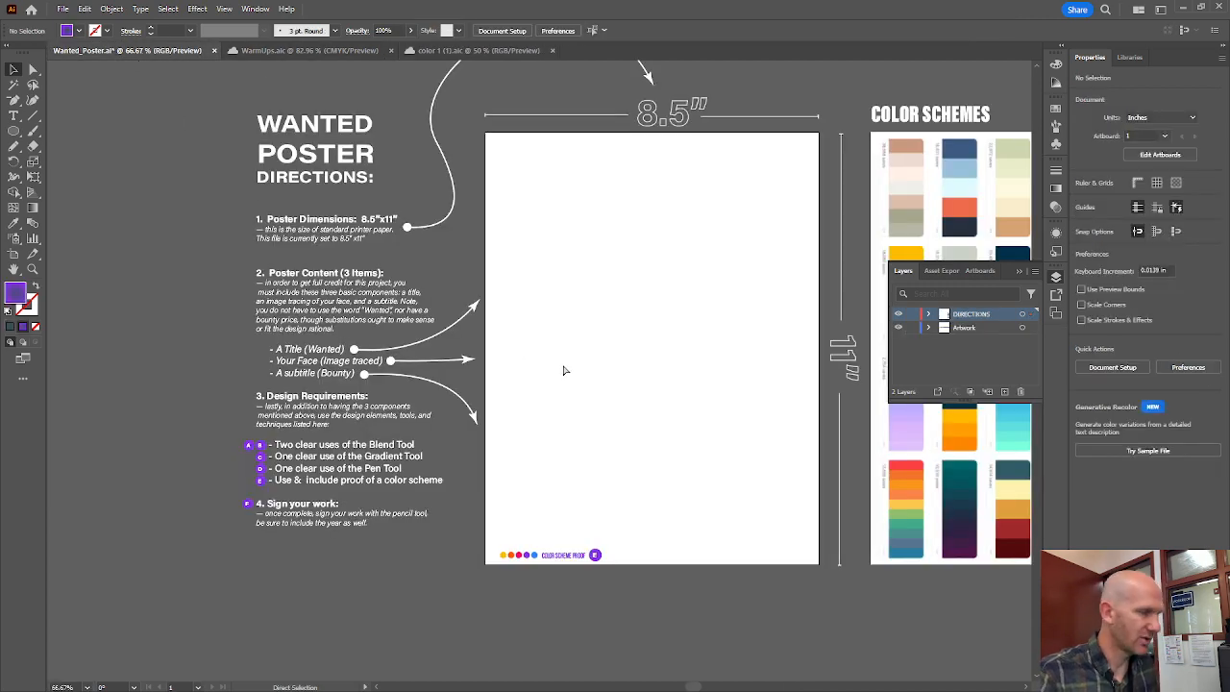
pyautogui.hotkey('ctrl', 'v')
# Position the portrait over the artboard, enlarge it proportionally to about 20 by 21.1 in, and leave it selected.
pyautogui.moveTo(531, 474); pyautogui.dragTo(660, 430)
pyautogui.moveTo(688, 450); pyautogui.dragTo(676, 447)
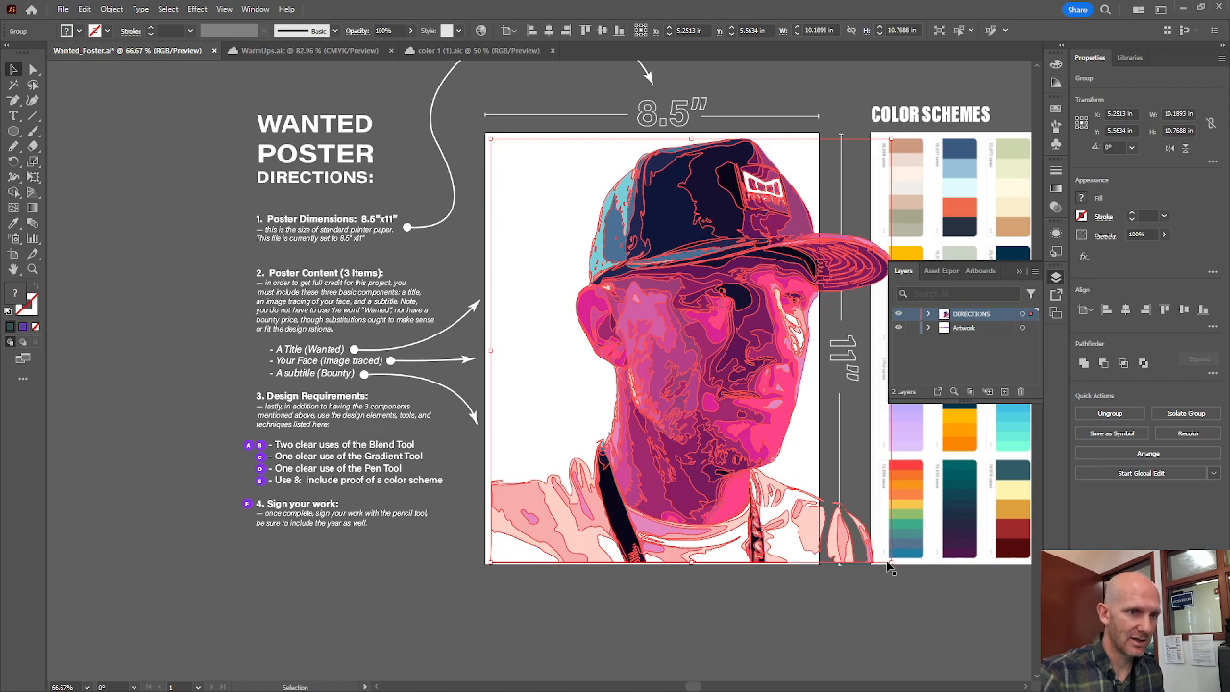
pyautogui.moveTo(892, 561); pyautogui.dragTo(964, 686)
pyautogui.moveTo(618, 284); pyautogui.dragTo(594, 306)
pyautogui.click(958, 491)
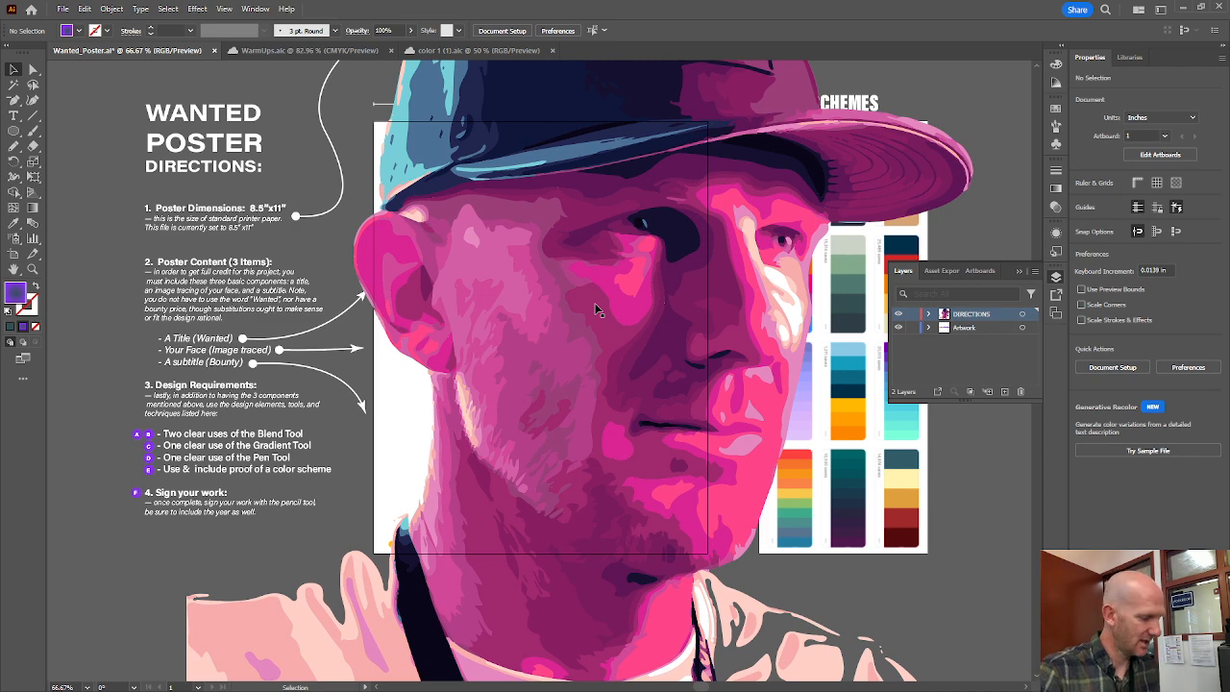
pyautogui.scroll(-3, 599, 299)
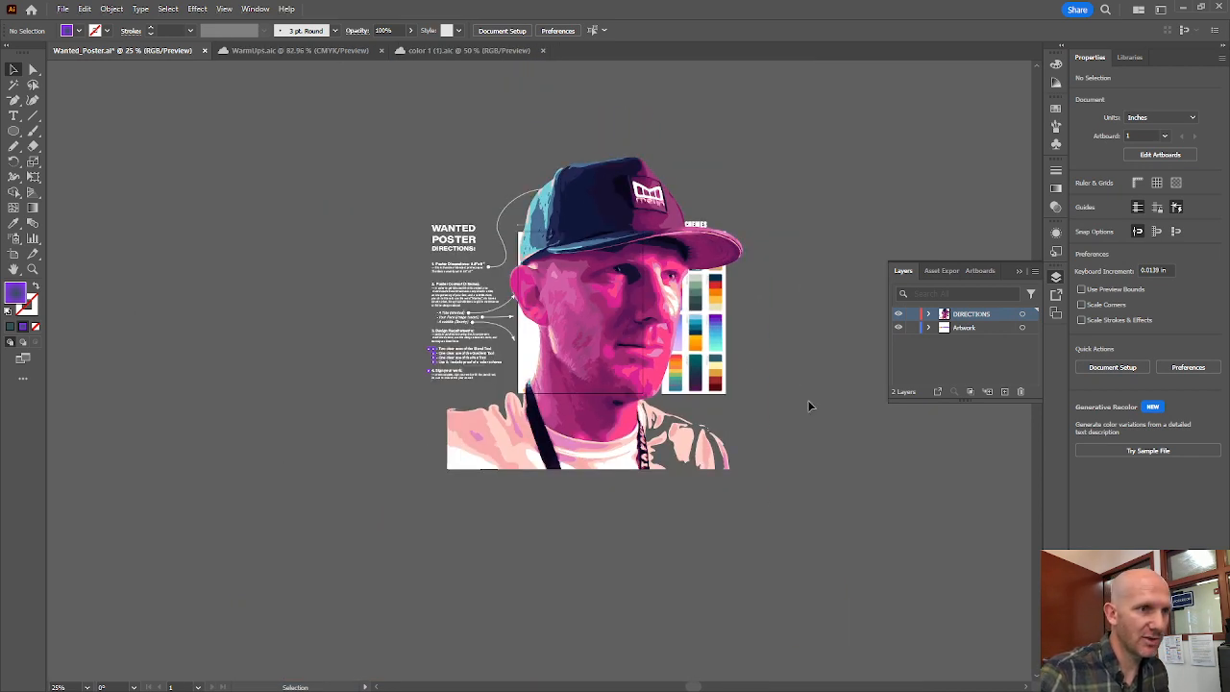
pyautogui.click(594, 315)
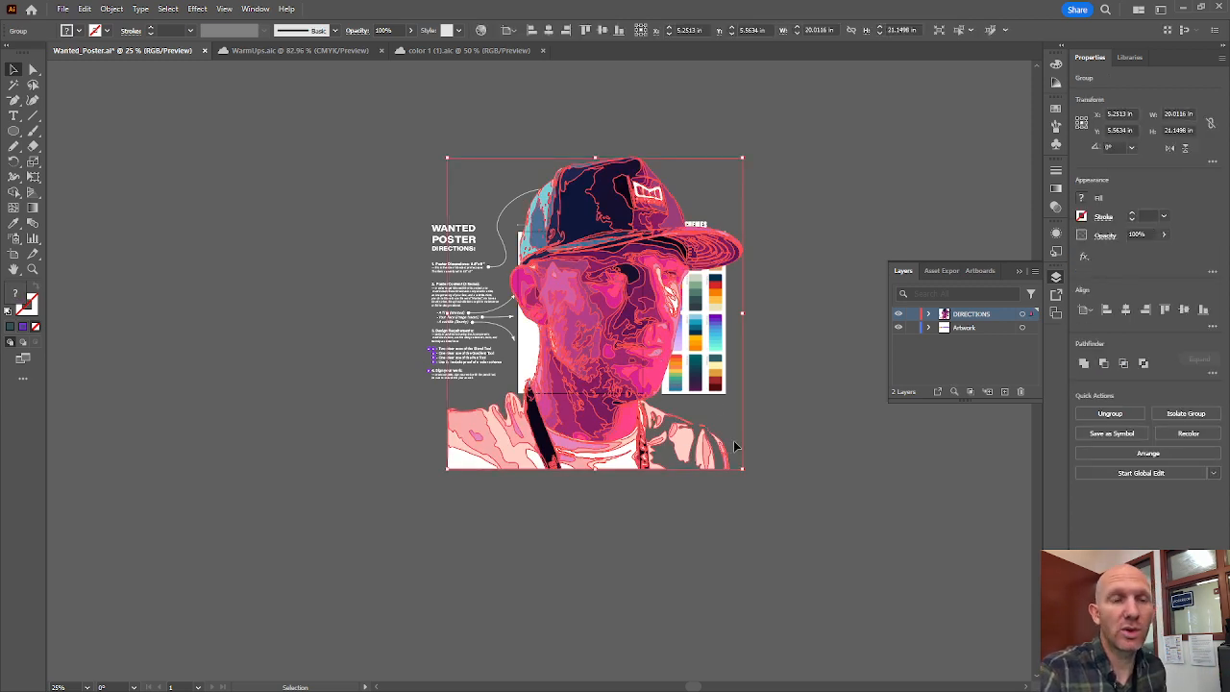
# Shrink the portrait proportionally to about 8 by 8.4 in and position it within the artboard above the color scheme proof.
pyautogui.moveTo(743, 492); pyautogui.dragTo(589, 293)
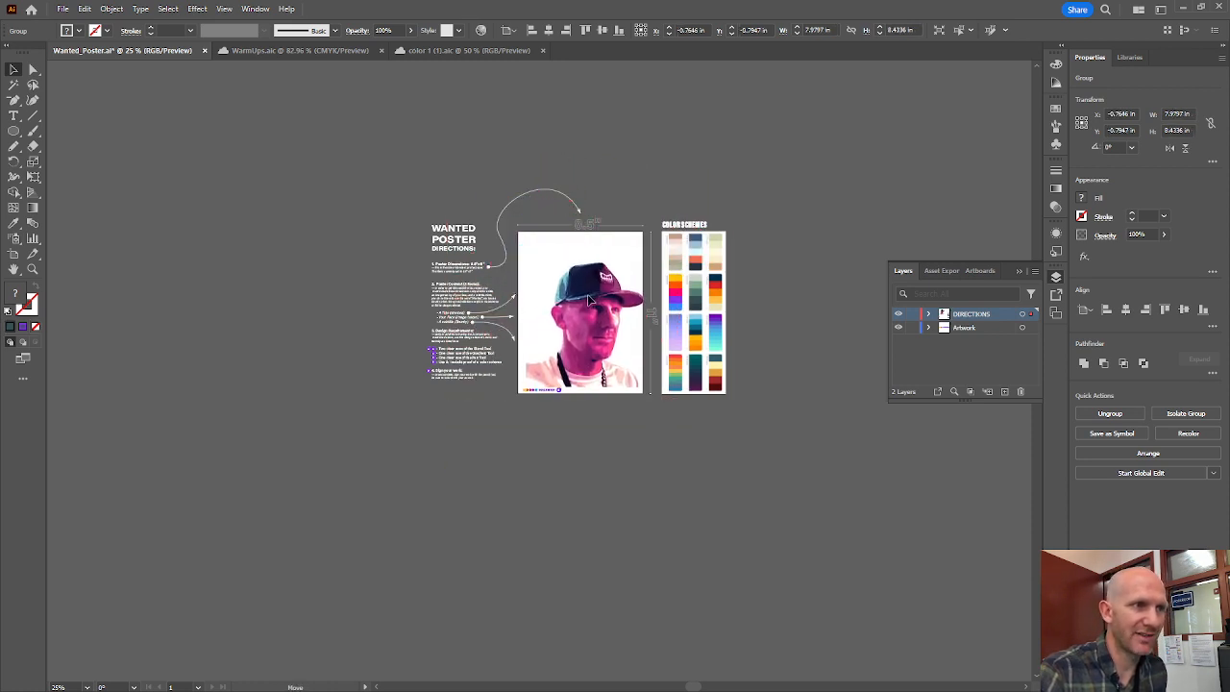
pyautogui.click(736, 489)
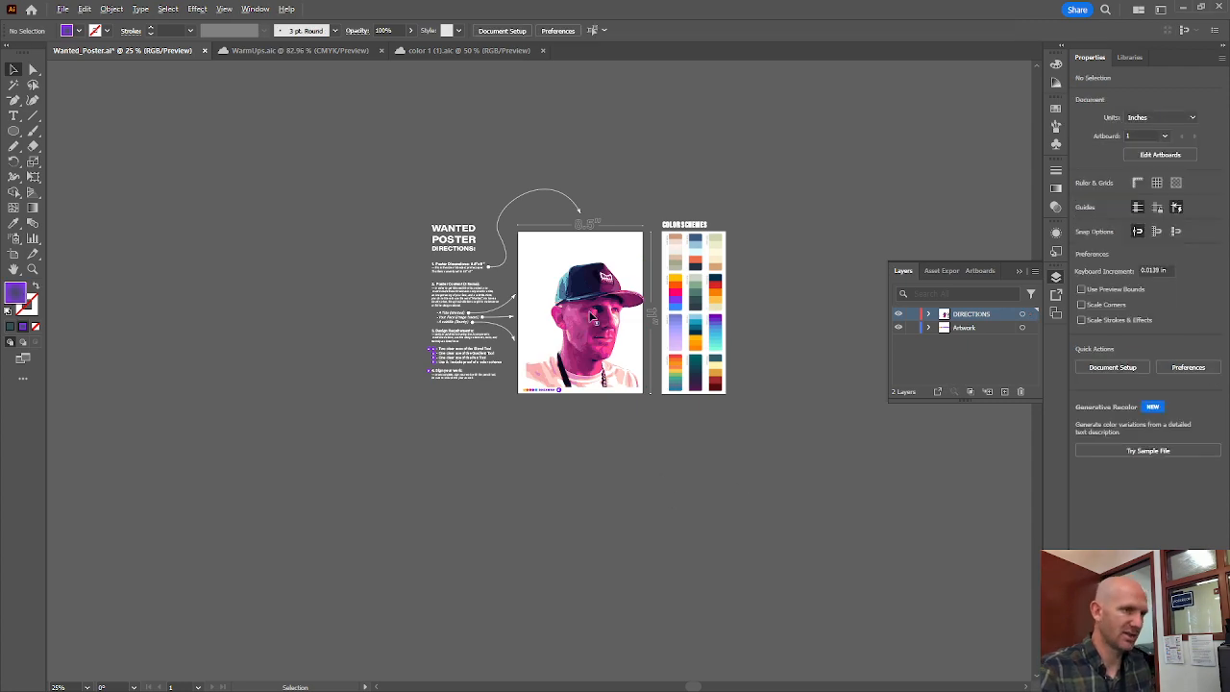
pyautogui.scroll(2, 592, 320)
pyautogui.scroll(1, 592, 318)
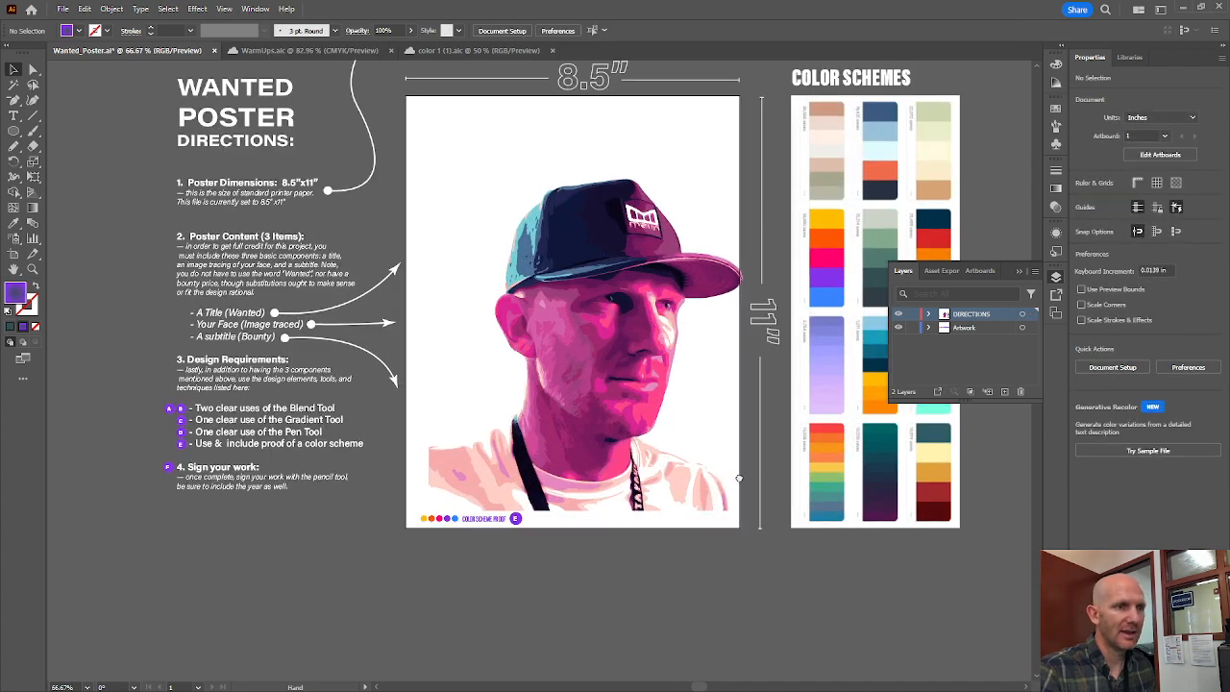
pyautogui.click(628, 394)
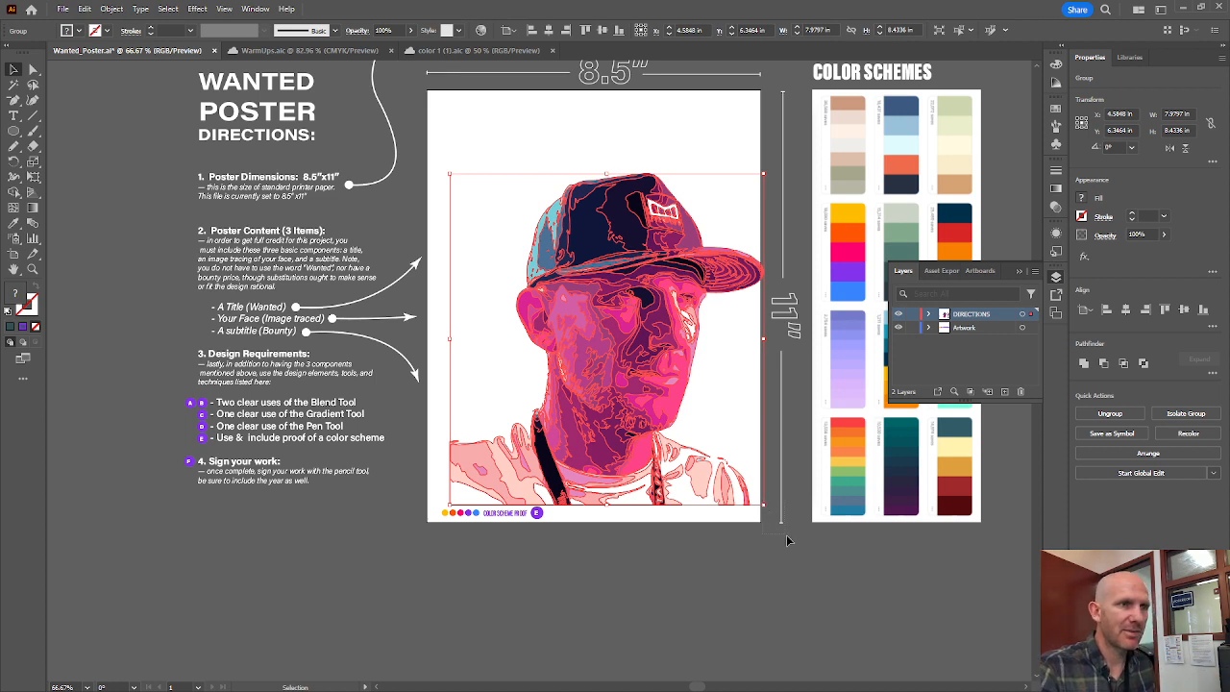
pyautogui.moveTo(783, 536); pyautogui.dragTo(783, 536)
pyautogui.click(730, 474)
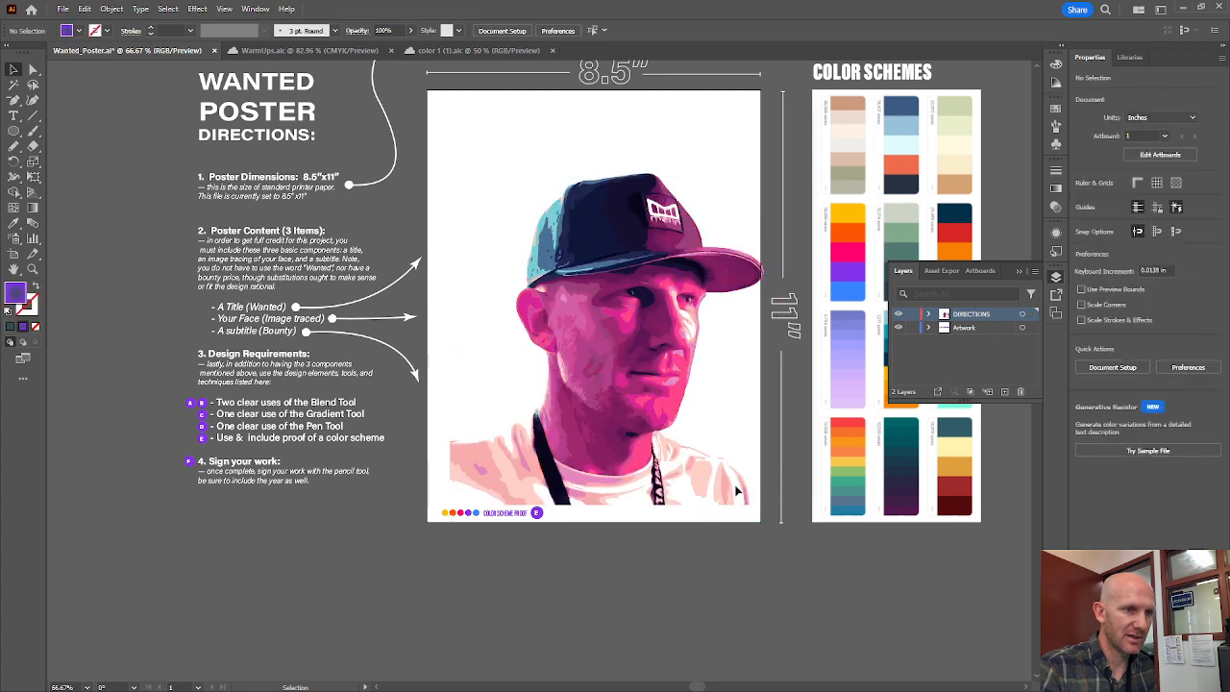
# Enlarge the portrait proportionally to about 11.5 by 12.2 in so it extends past the artboard edges.
pyautogui.click(736, 486)
pyautogui.moveTo(763, 505); pyautogui.dragTo(832, 576)
pyautogui.moveTo(675, 426); pyautogui.dragTo(677, 426)
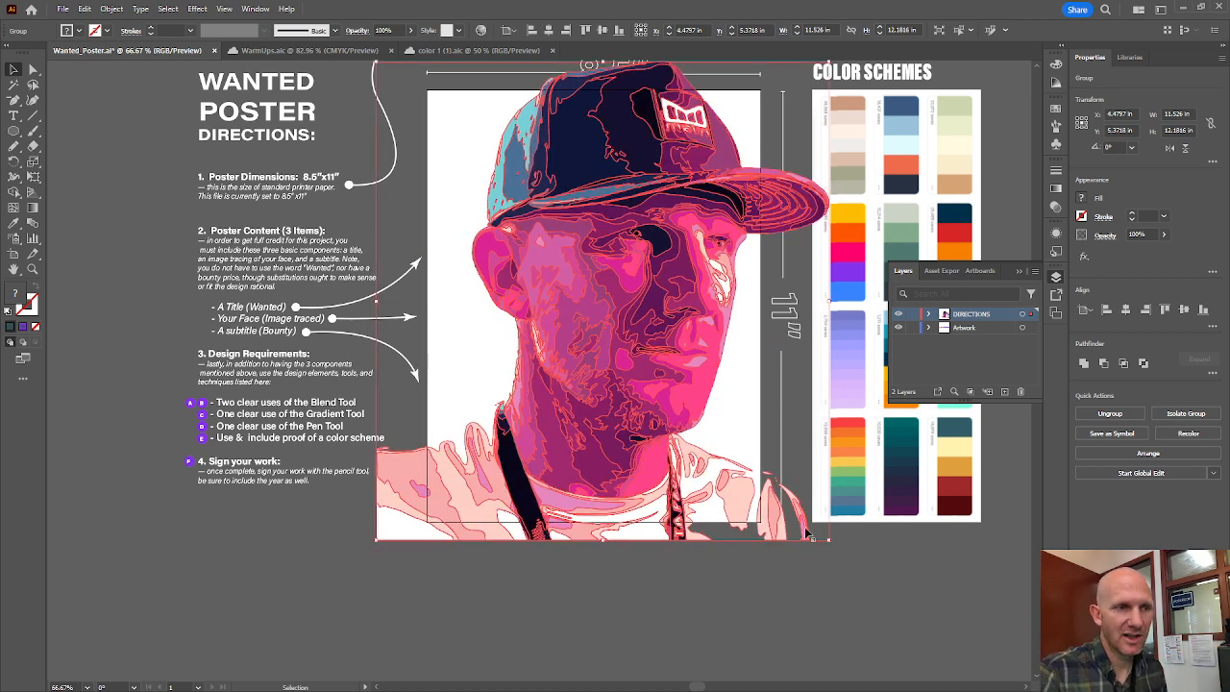
pyautogui.click(853, 588)
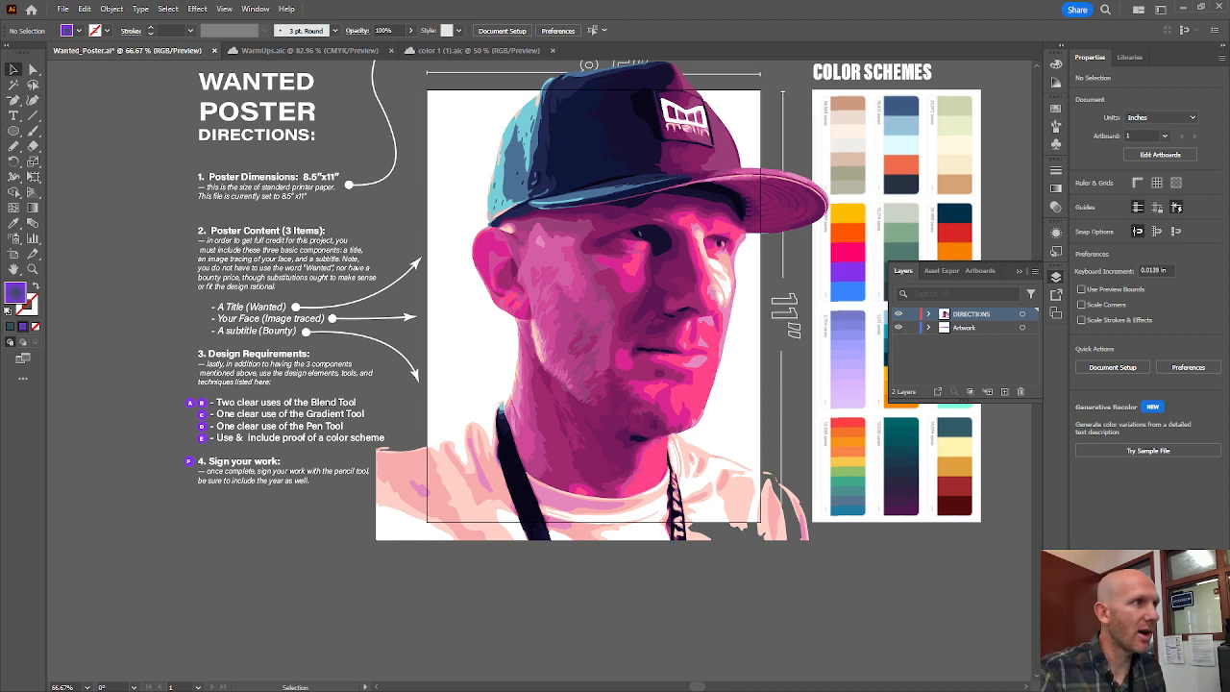
# Create an 8.5 by 11 in rectangle over the portrait with the Rectangle tool.
pyautogui.moveTo(19, 137); pyautogui.dragTo(53, 132)
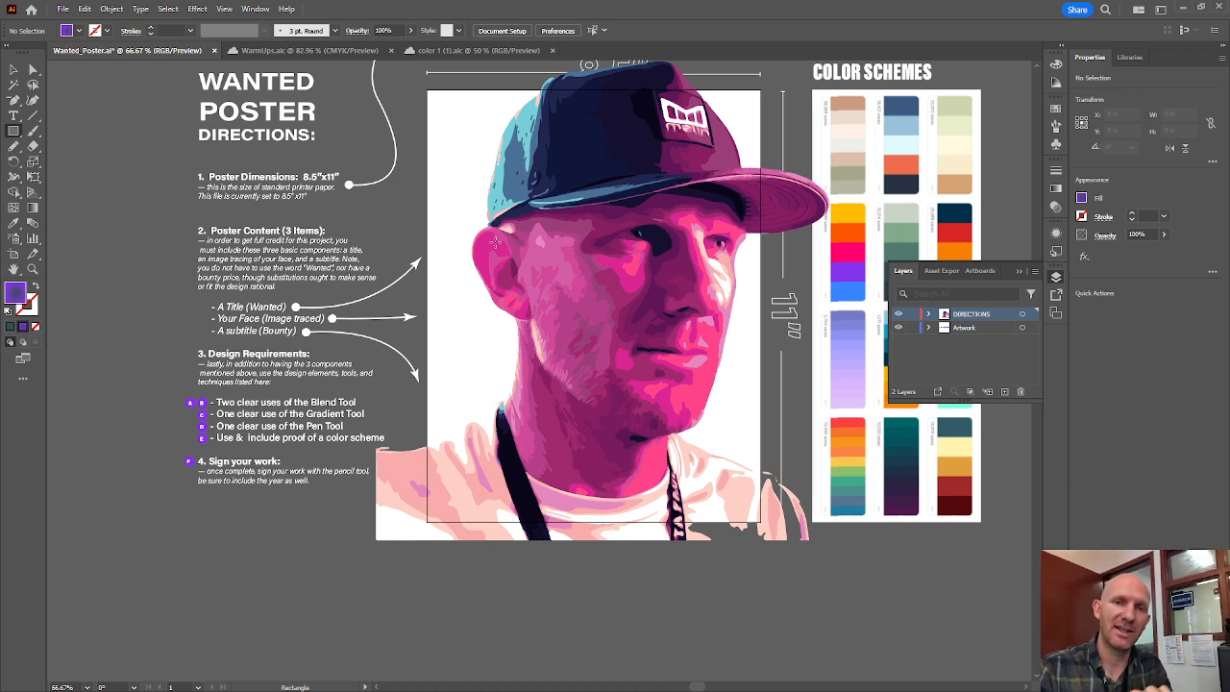
pyautogui.click(444, 121)
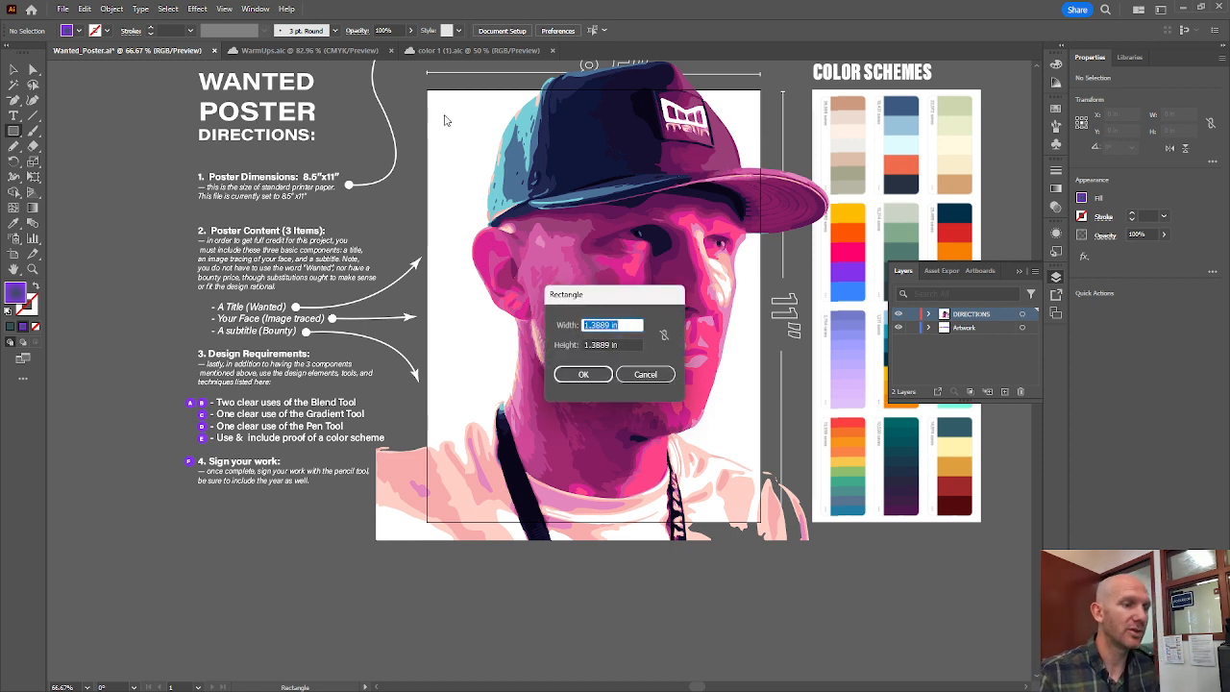
pyautogui.write('8.5')
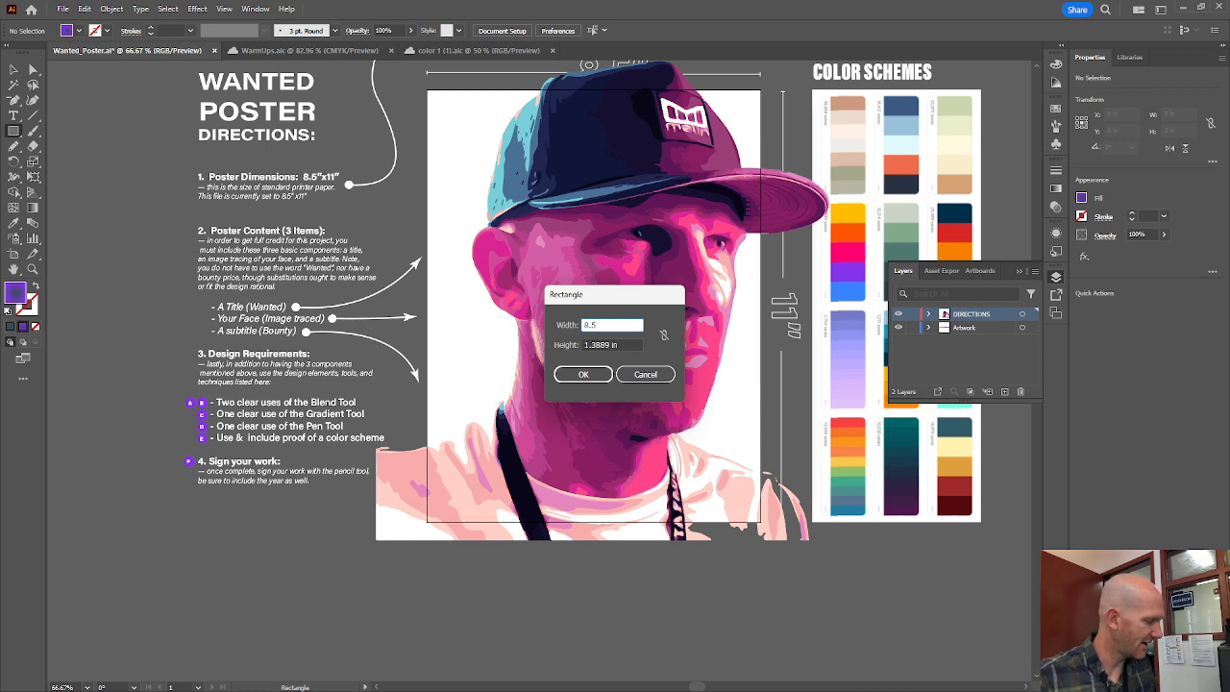
pyautogui.press('Tab')
pyautogui.write('11')
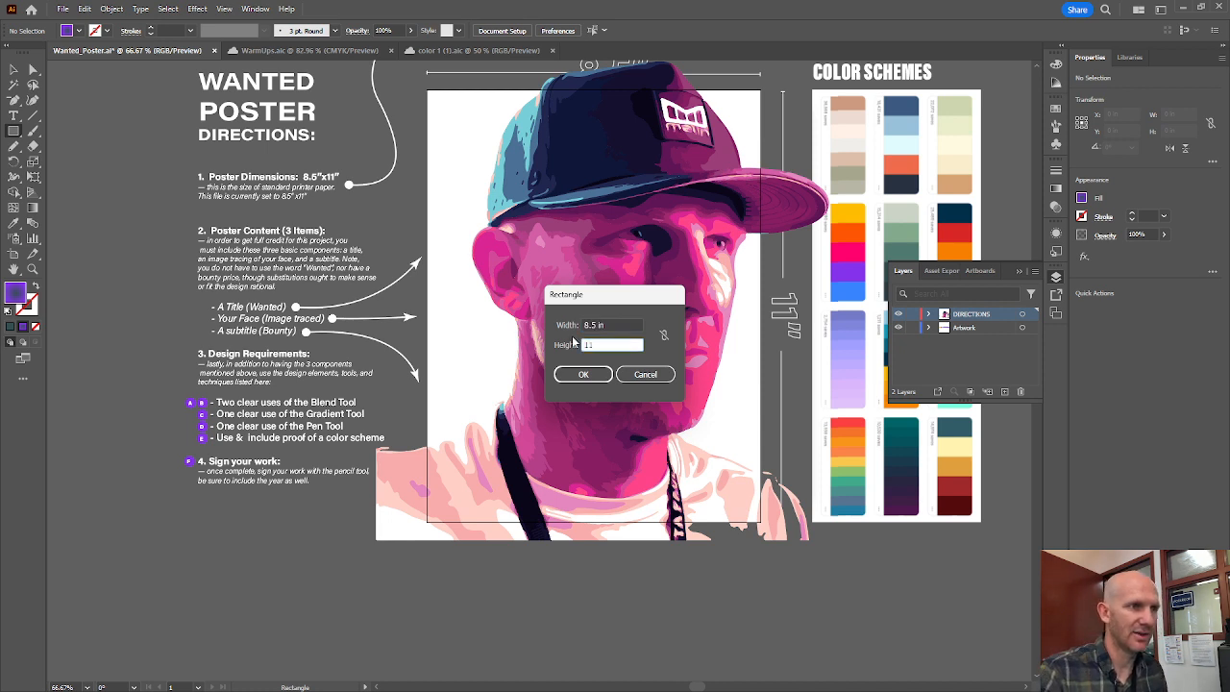
pyautogui.click(583, 374)
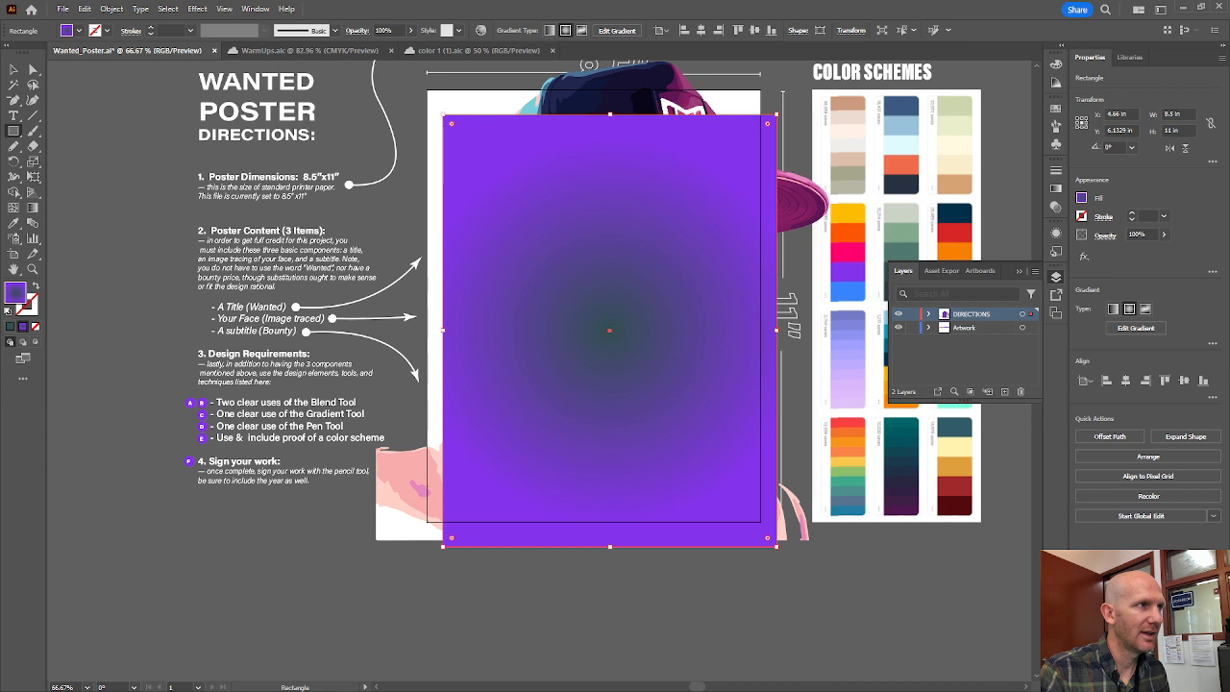
# Move the purple gradient rectangle onto the artboard and align it to the artboard's horizontal and vertical center.
pyautogui.click(15, 70)
pyautogui.moveTo(560, 325); pyautogui.dragTo(544, 302)
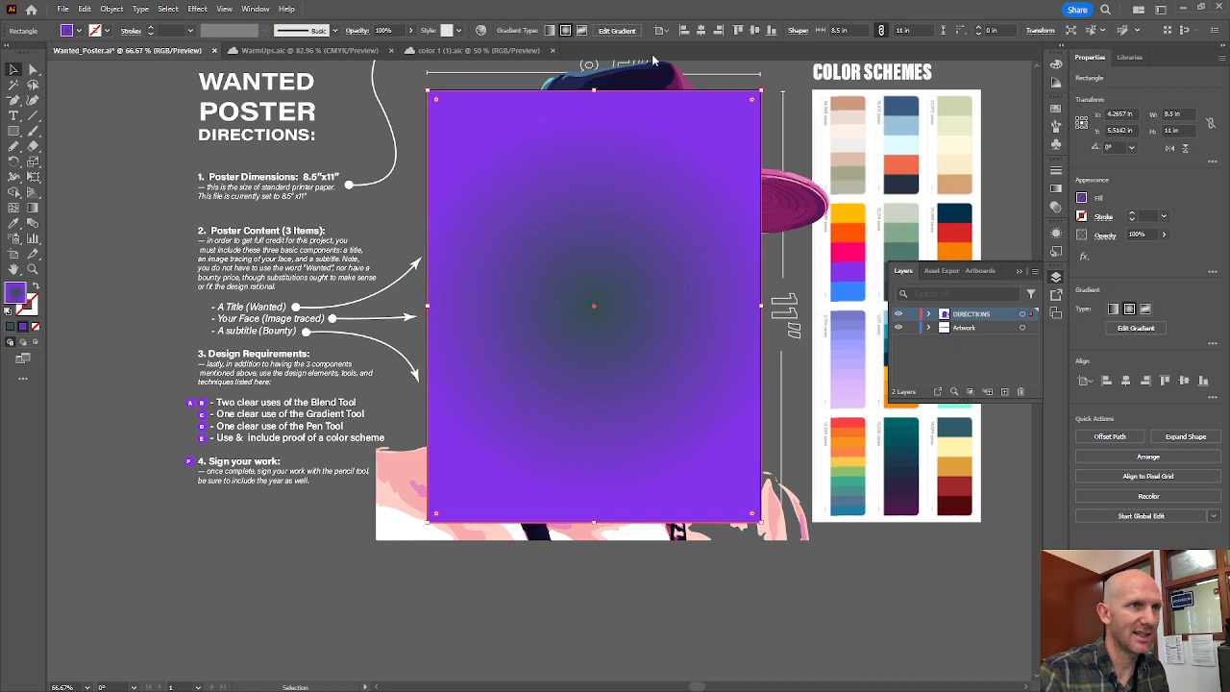
pyautogui.click(701, 30)
pyautogui.click(754, 30)
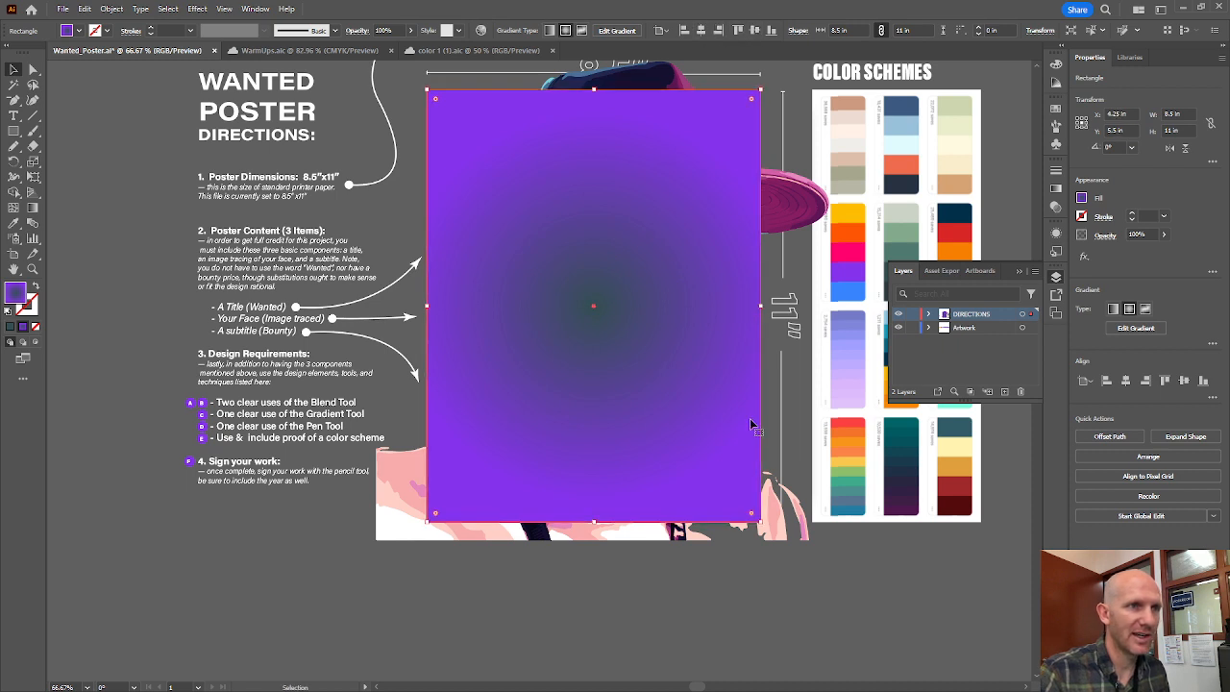
pyautogui.click(722, 580)
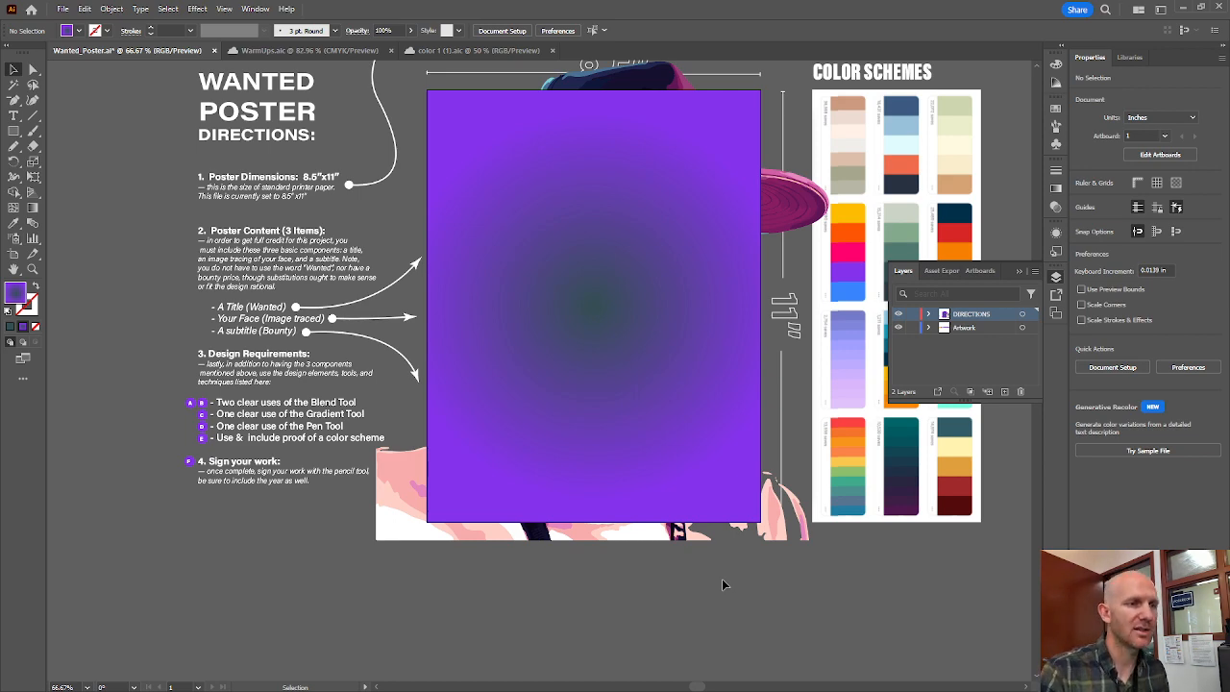
pyautogui.hotkey('ctrl', 'a')
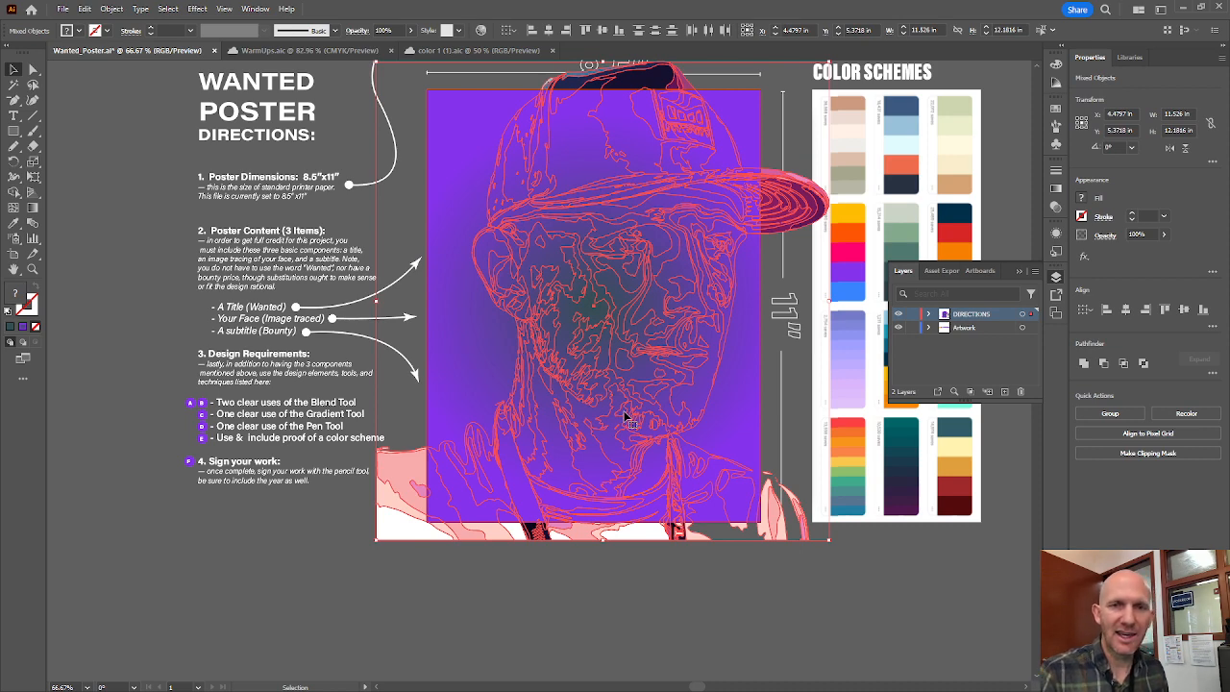
pyautogui.click(112, 9)
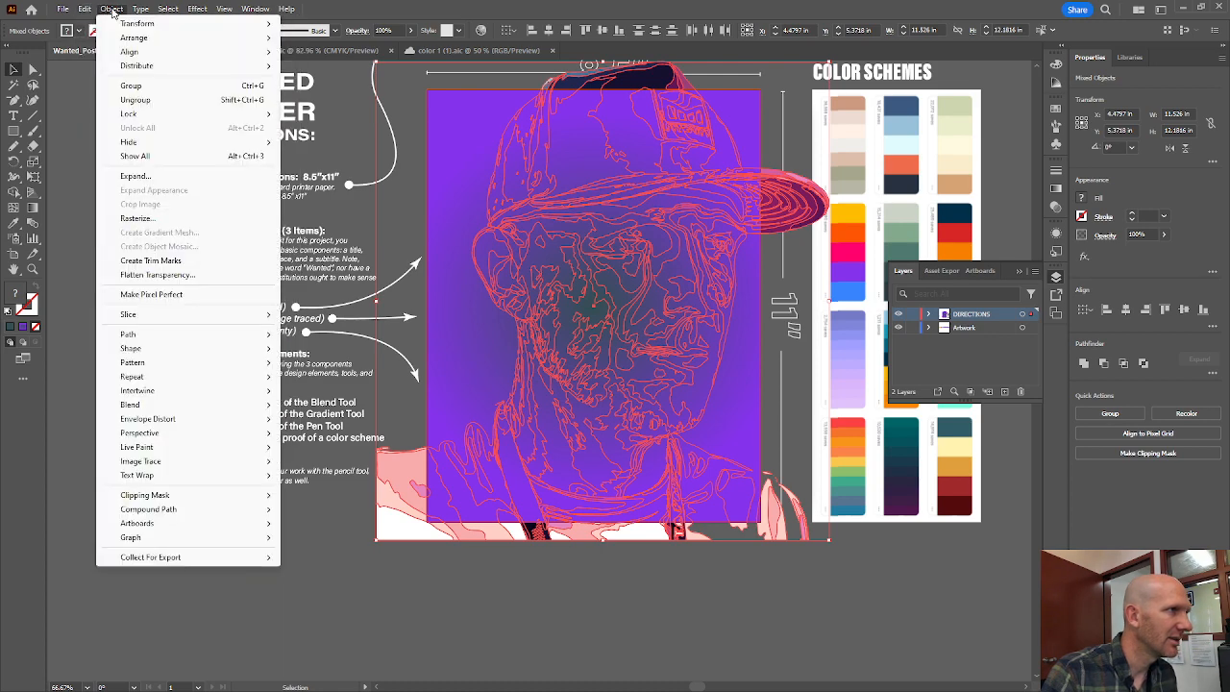
pyautogui.moveTo(122, 23)
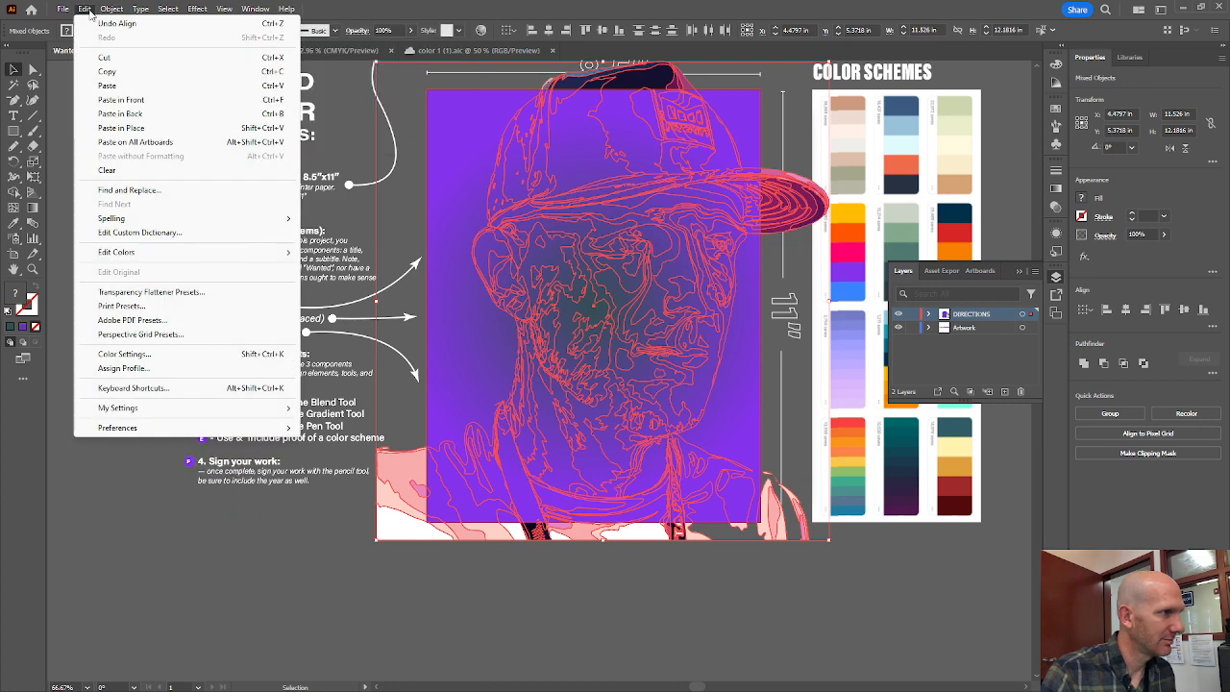
pyautogui.click(312, 573)
# Select the purple rectangle together with the portrait and make a clipping mask that crops the portrait to the artboard.
pyautogui.click(611, 472)
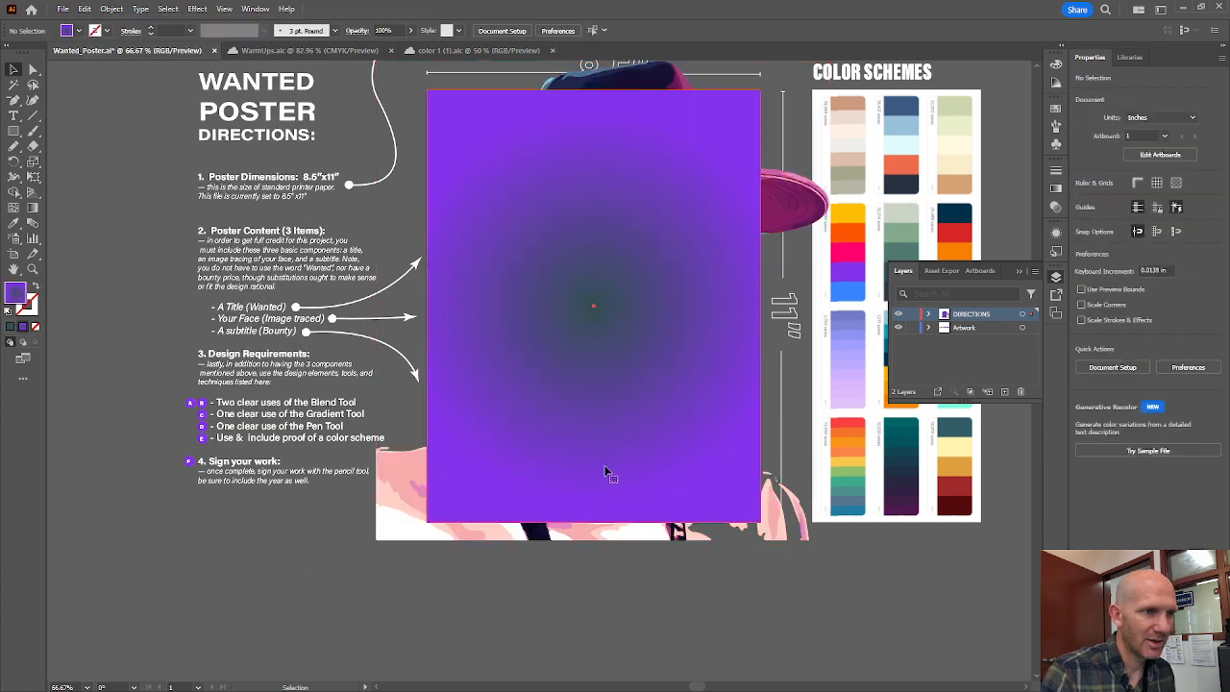
pyautogui.keyDown('shift'); pyautogui.click(615, 541); pyautogui.keyUp('shift')
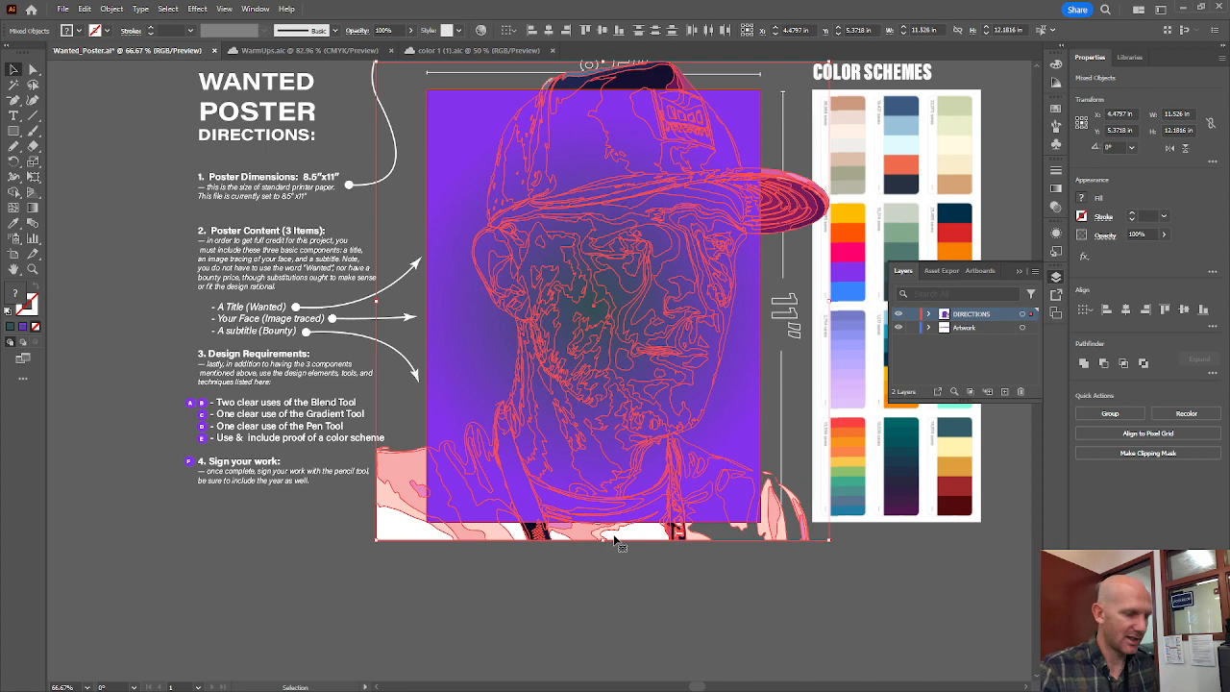
pyautogui.hotkey('ctrl', '7')
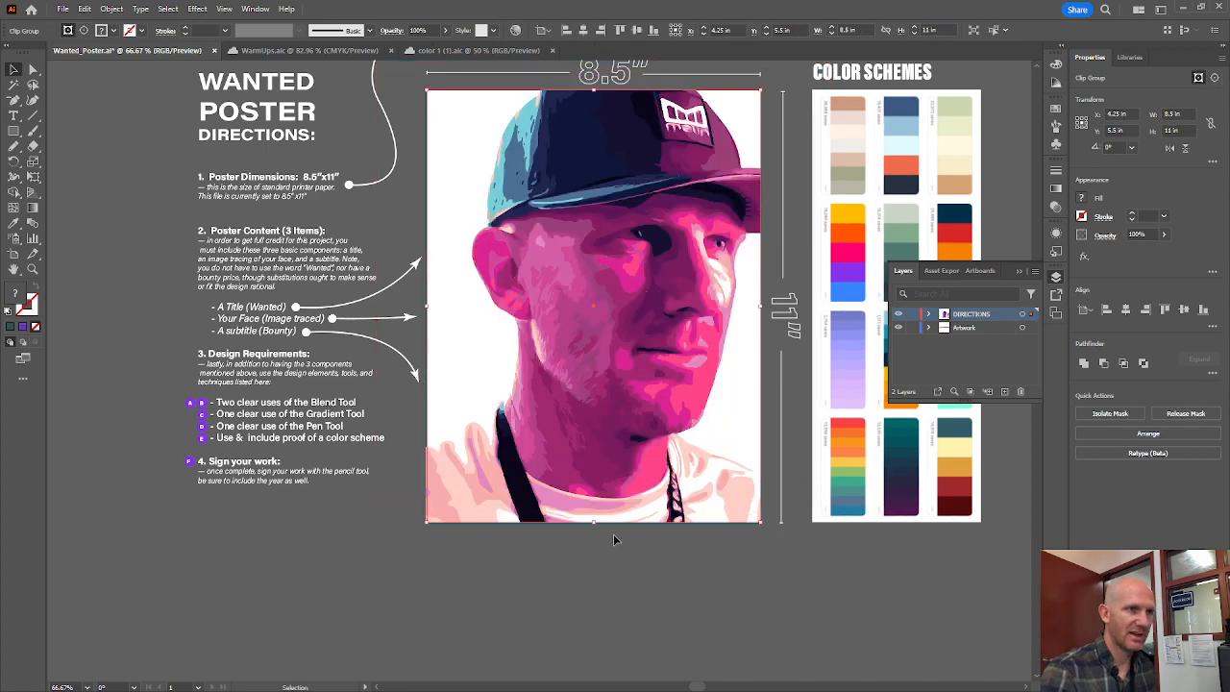
pyautogui.click(628, 567)
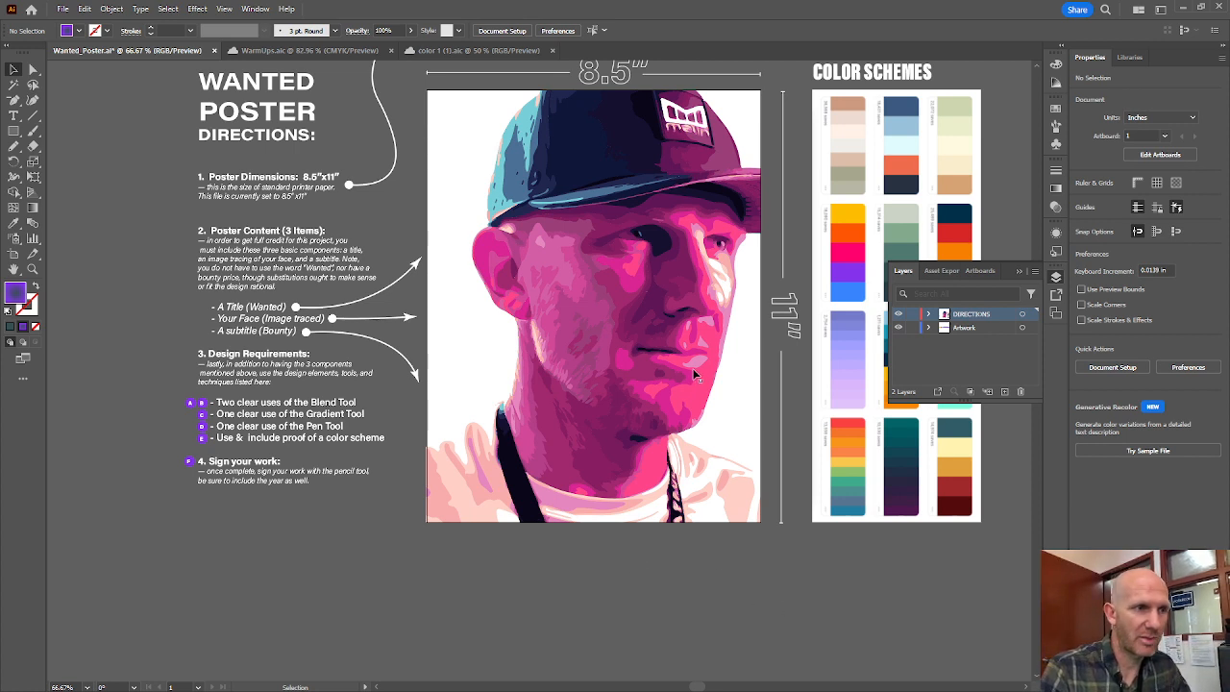
# Send the clipped portrait behind the E marker, and toggle the DIRECTIONS layer's visibility to check which layer holds the portrait.
pyautogui.click(628, 270)
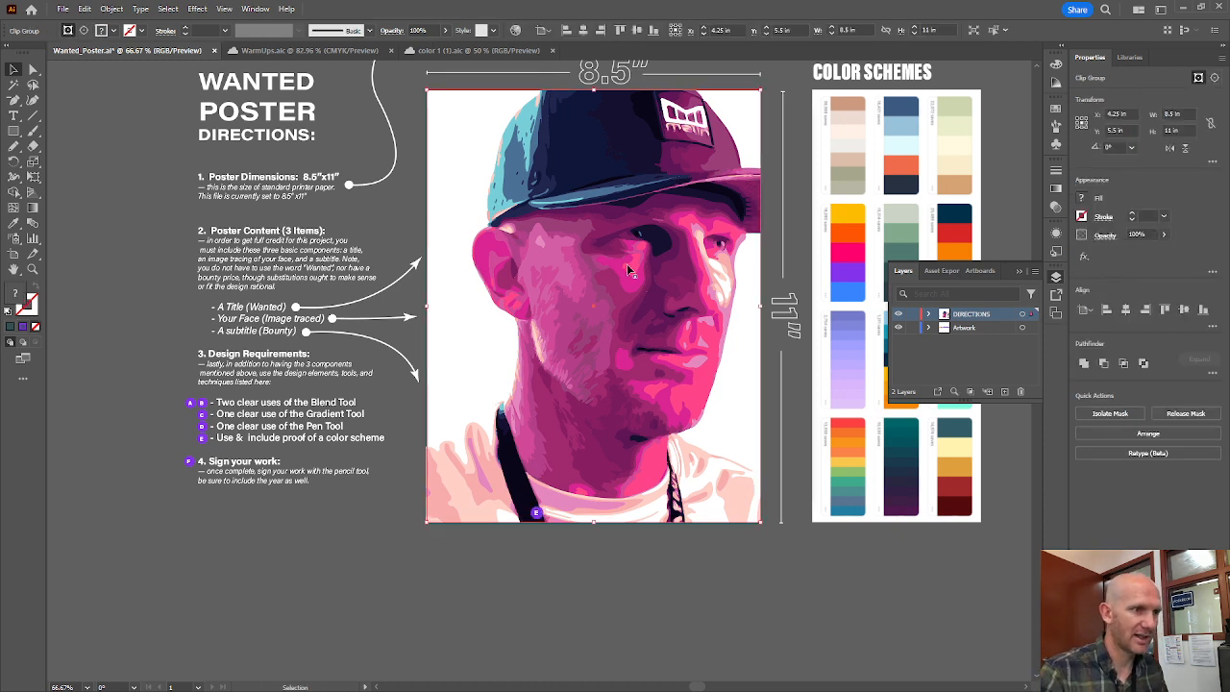
pyautogui.click(569, 549)
pyautogui.click(611, 394)
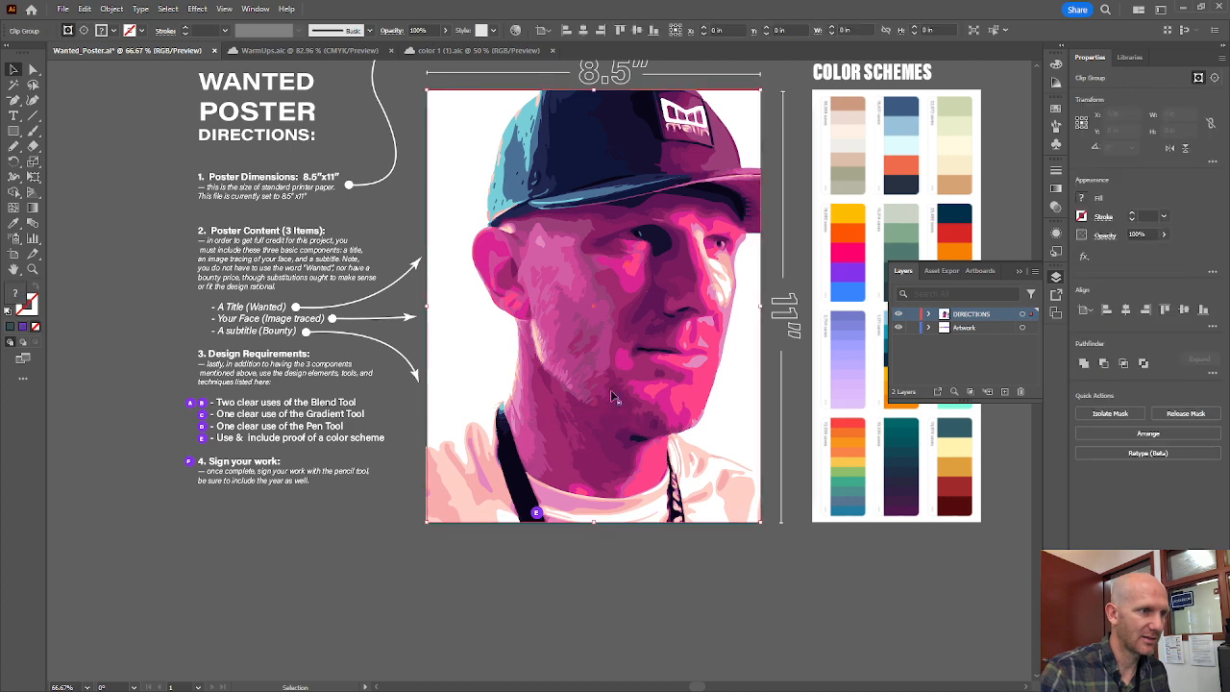
pyautogui.click(898, 314)
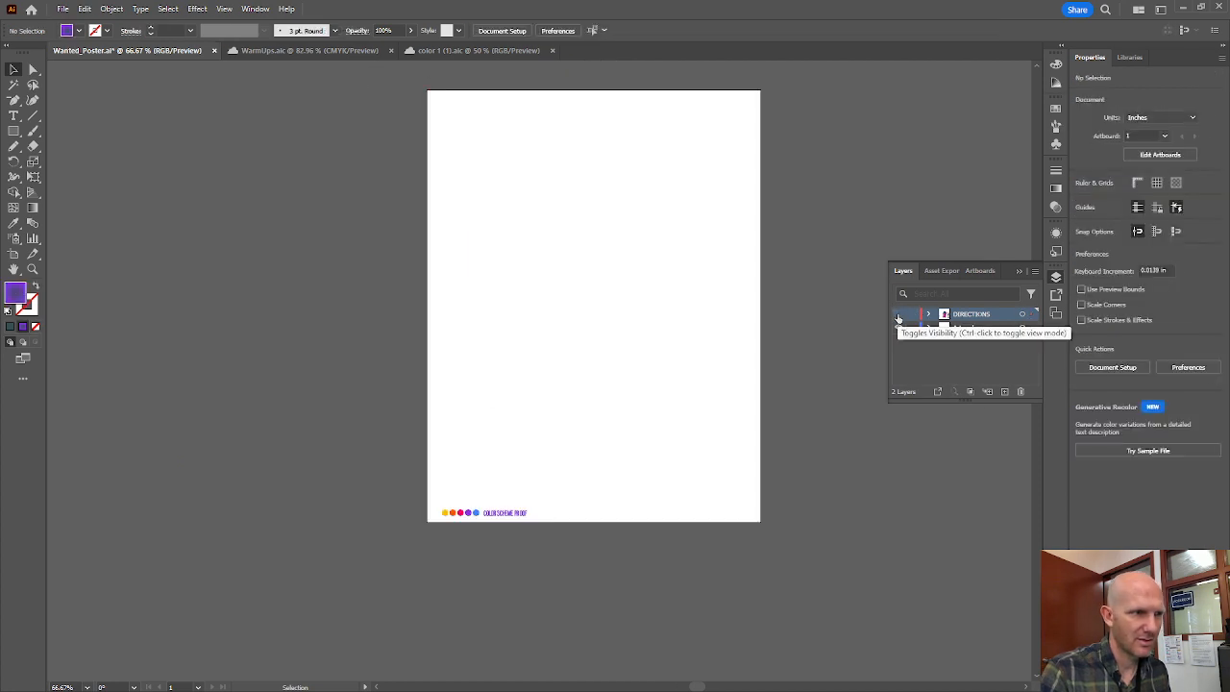
pyautogui.click(898, 315)
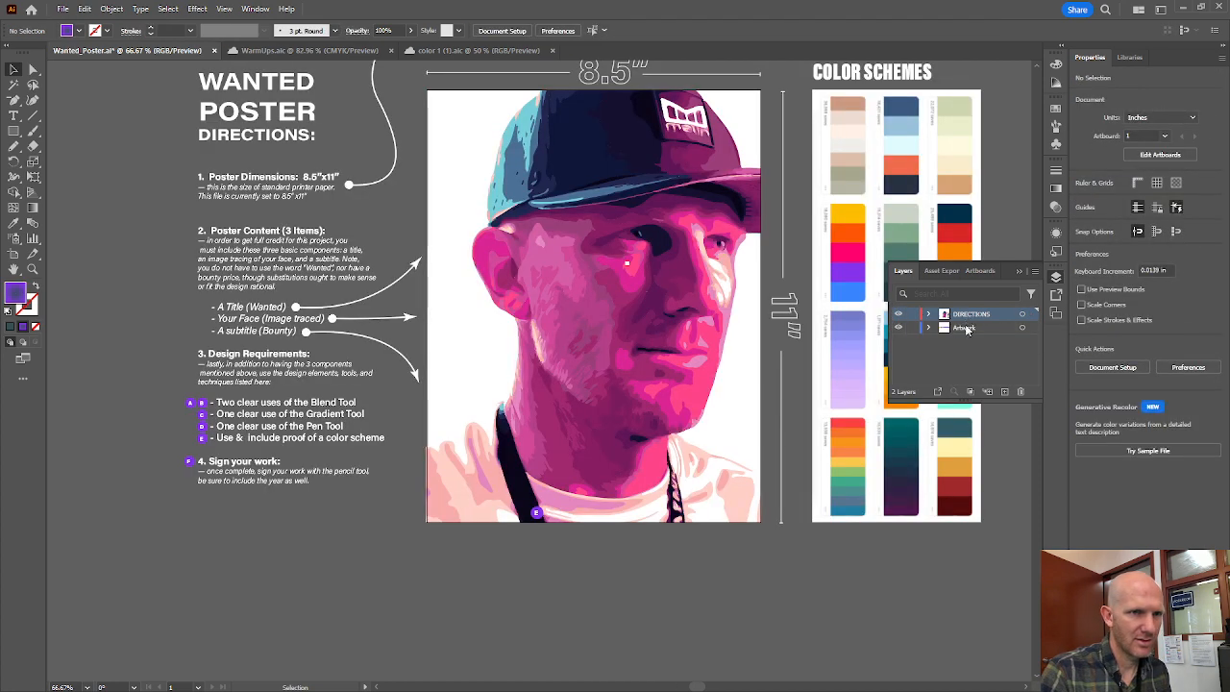
# Cut the clipped portrait from the DIRECTIONS layer and paste it in place on the Artwork layer.
pyautogui.click(675, 298)
pyautogui.hotkey('ctrl', 'x')
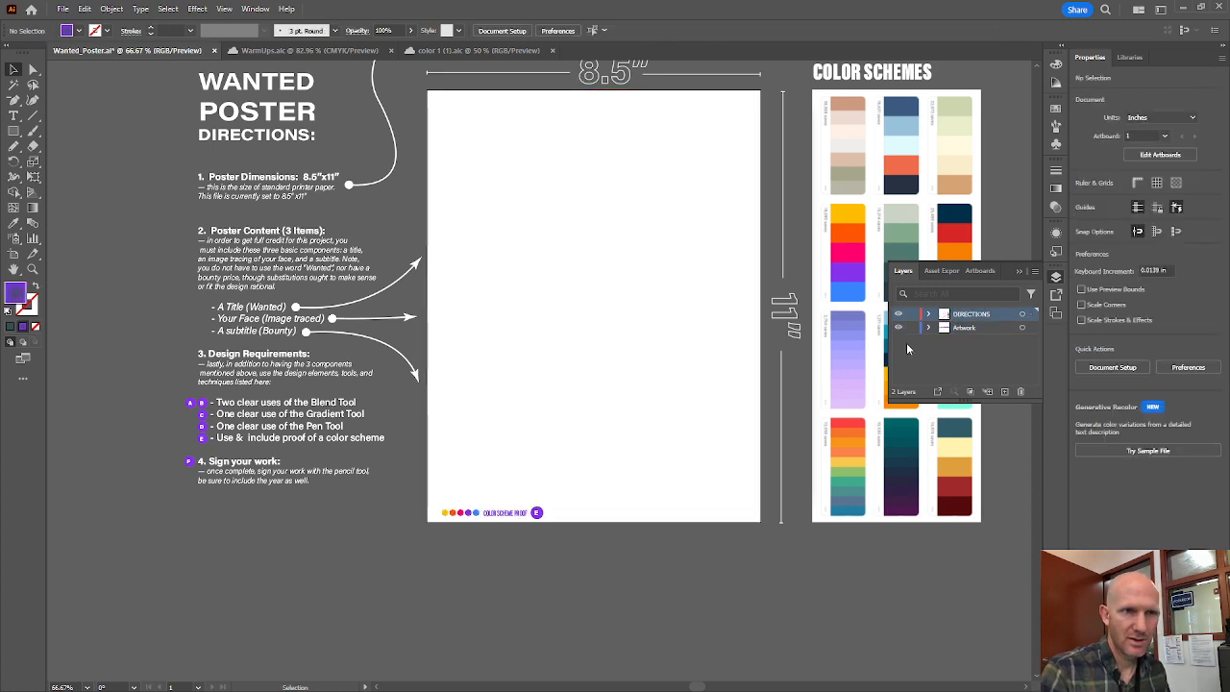
pyautogui.click(979, 327)
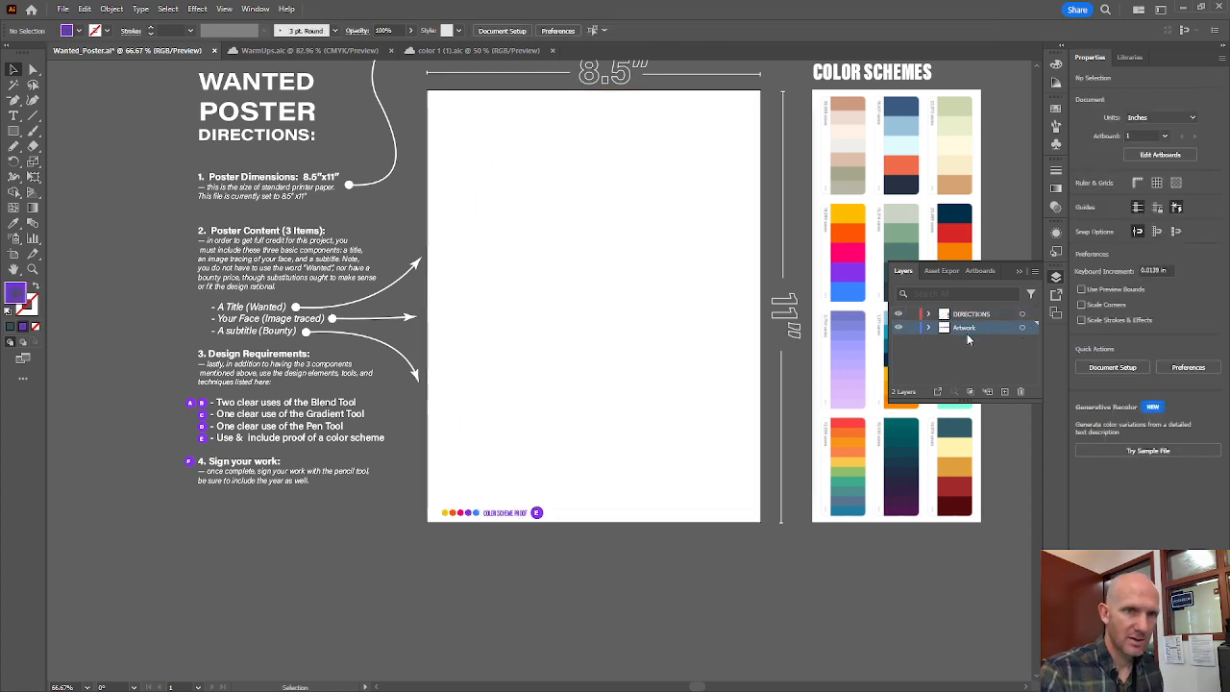
pyautogui.hotkey('ctrl', 'f')
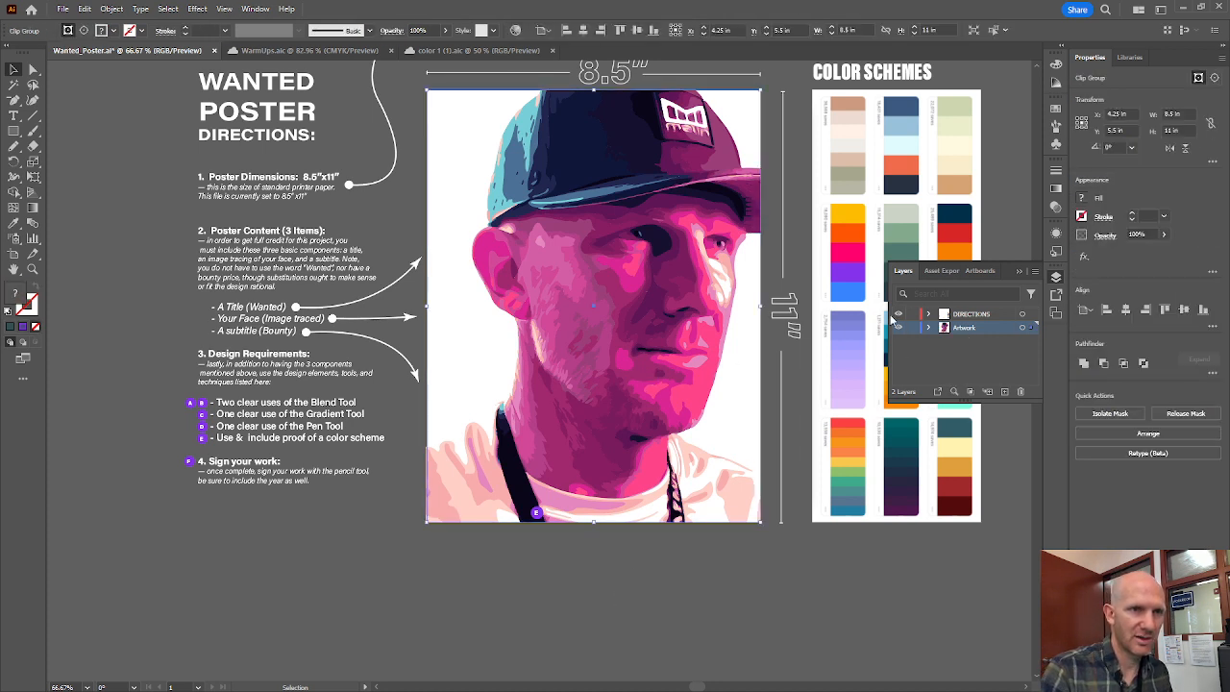
# Collapse the layer list and send the clipped portrait backward, behind the color scheme proof.
pyautogui.click(1018, 272)
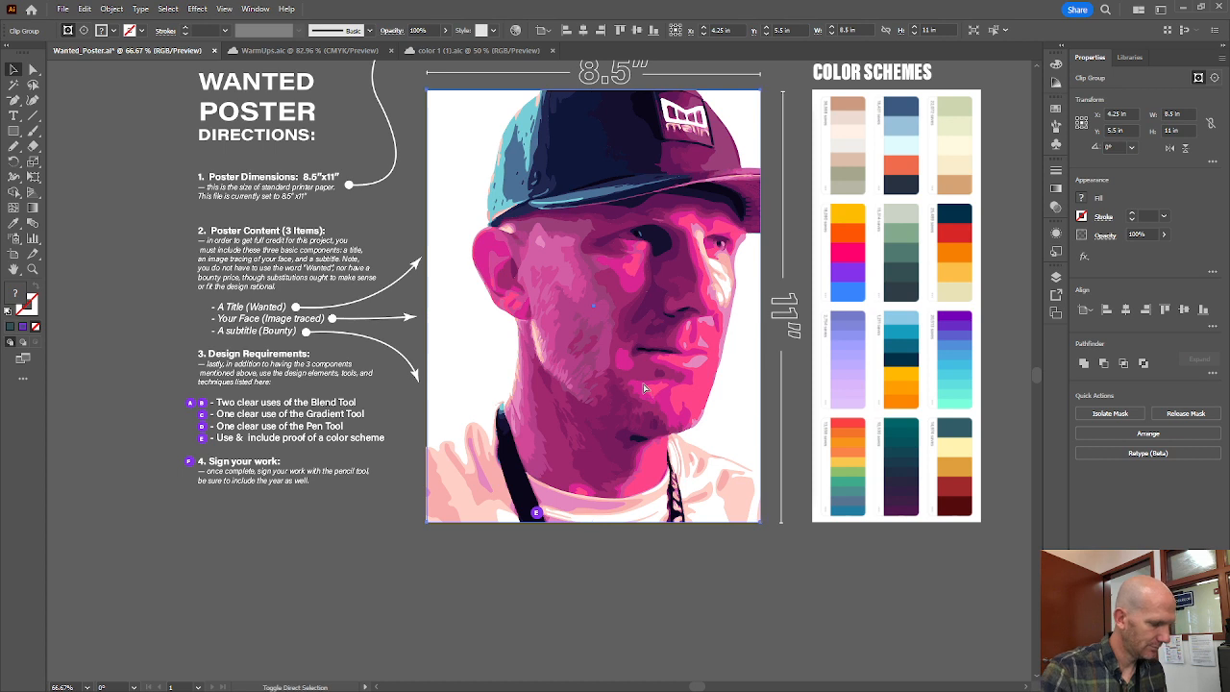
pyautogui.hotkey('ctrl', '[')
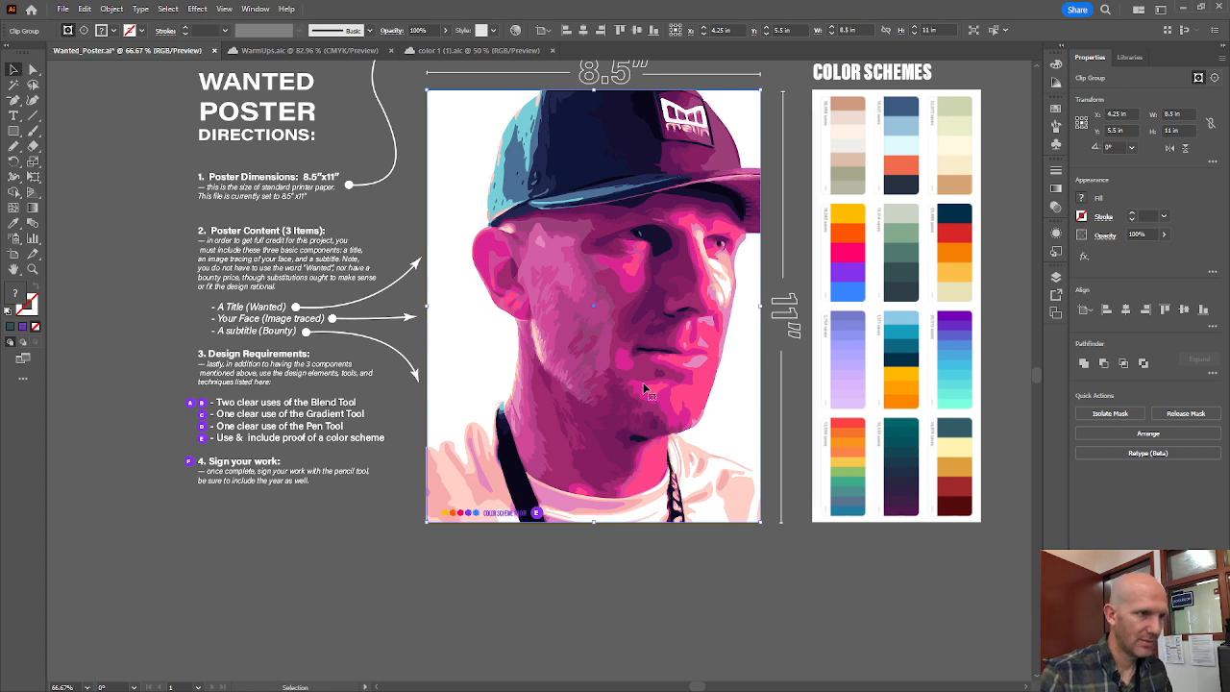
pyautogui.click(690, 588)
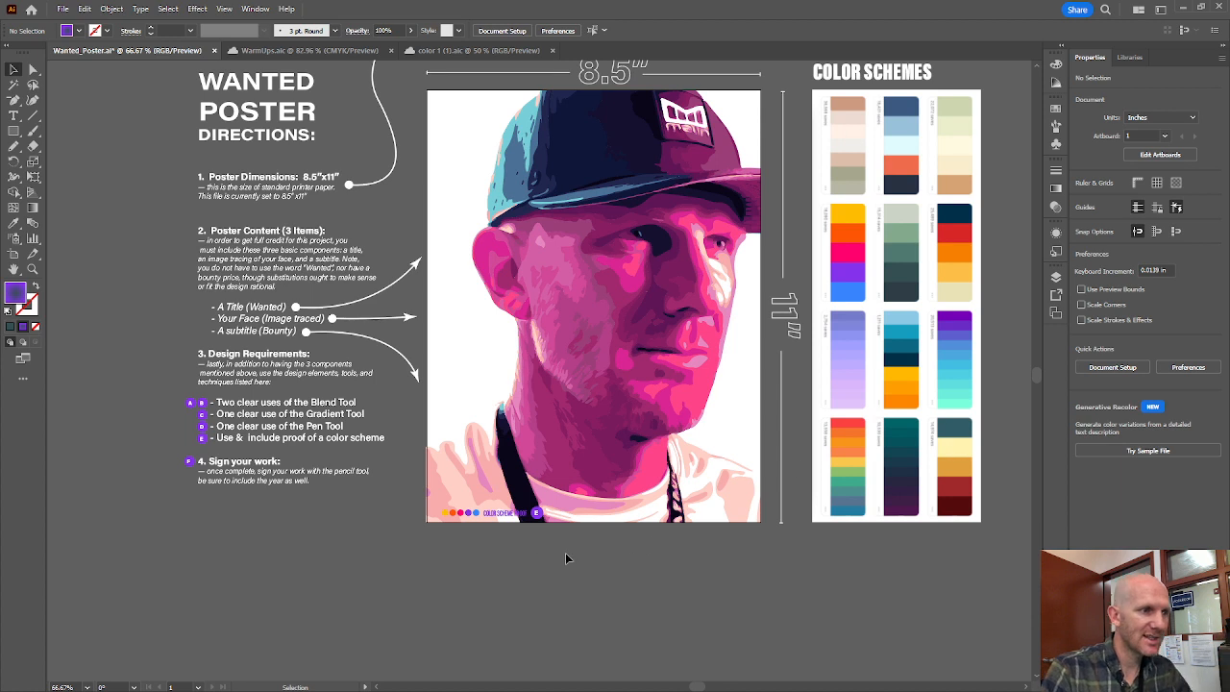
# Move the color scheme proof, including its five color dots and E marker, off the artboard to just below the lower-right corner.
pyautogui.moveTo(412, 486); pyautogui.dragTo(758, 550)
pyautogui.click(480, 513)
pyautogui.hotkey('ctrl', '+')
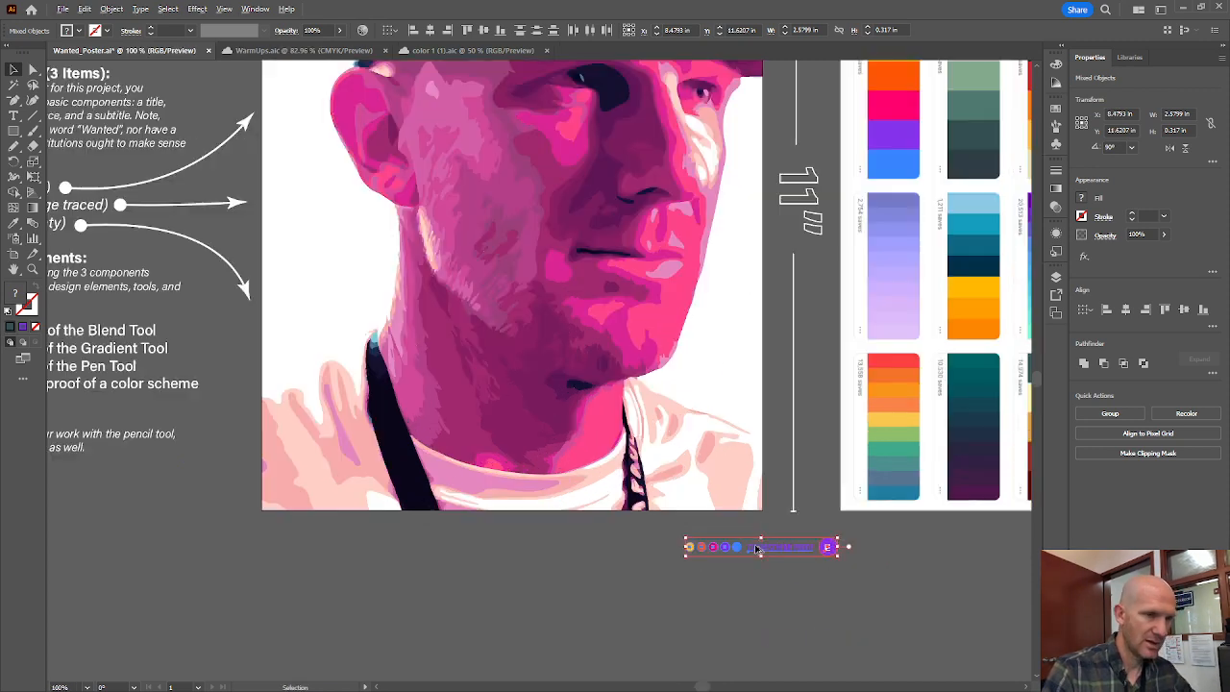
pyautogui.hotkey('ctrl', '+')
pyautogui.hotkey('ctrl', '+')
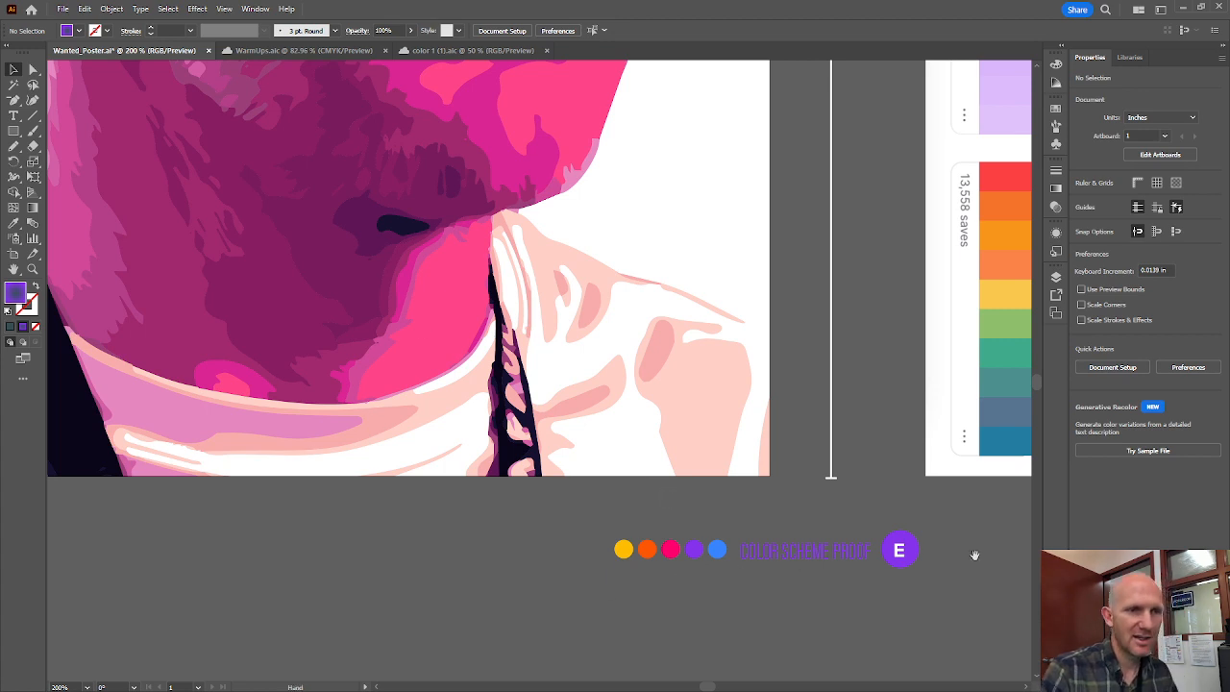
pyautogui.hscroll(5, 971, 554)
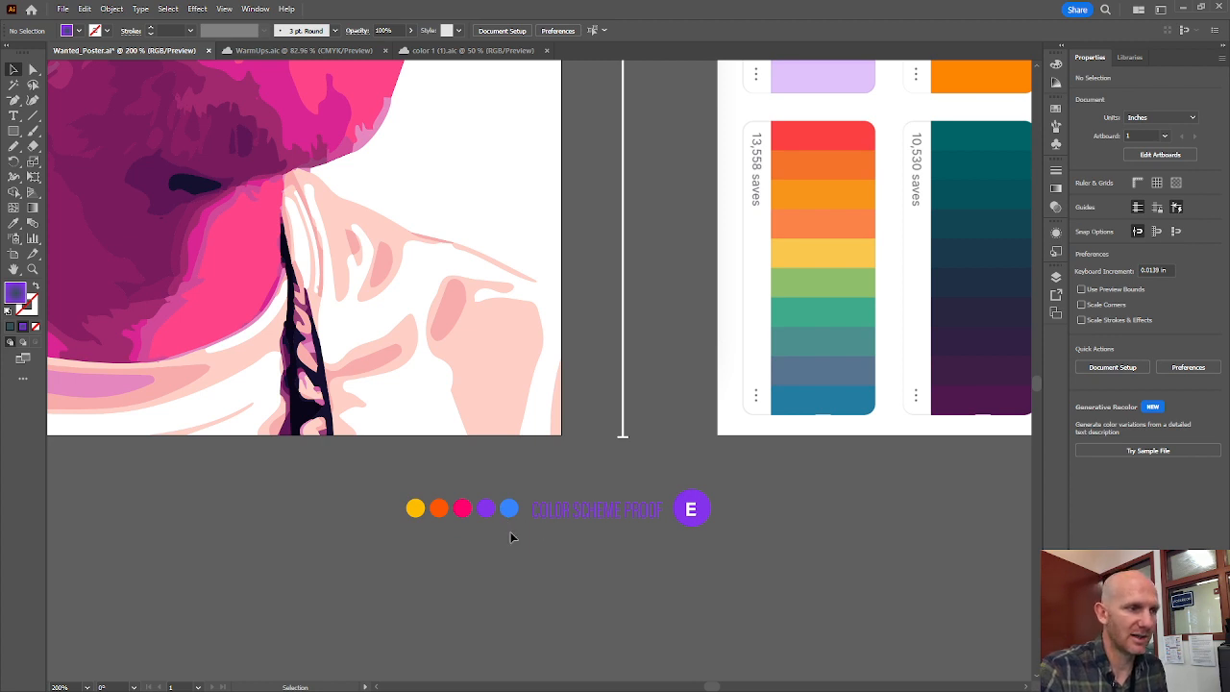
# Duplicate the five color dots of the color scheme proof directly beside the originals to form an evenly spaced row of ten.
pyautogui.click(416, 507)
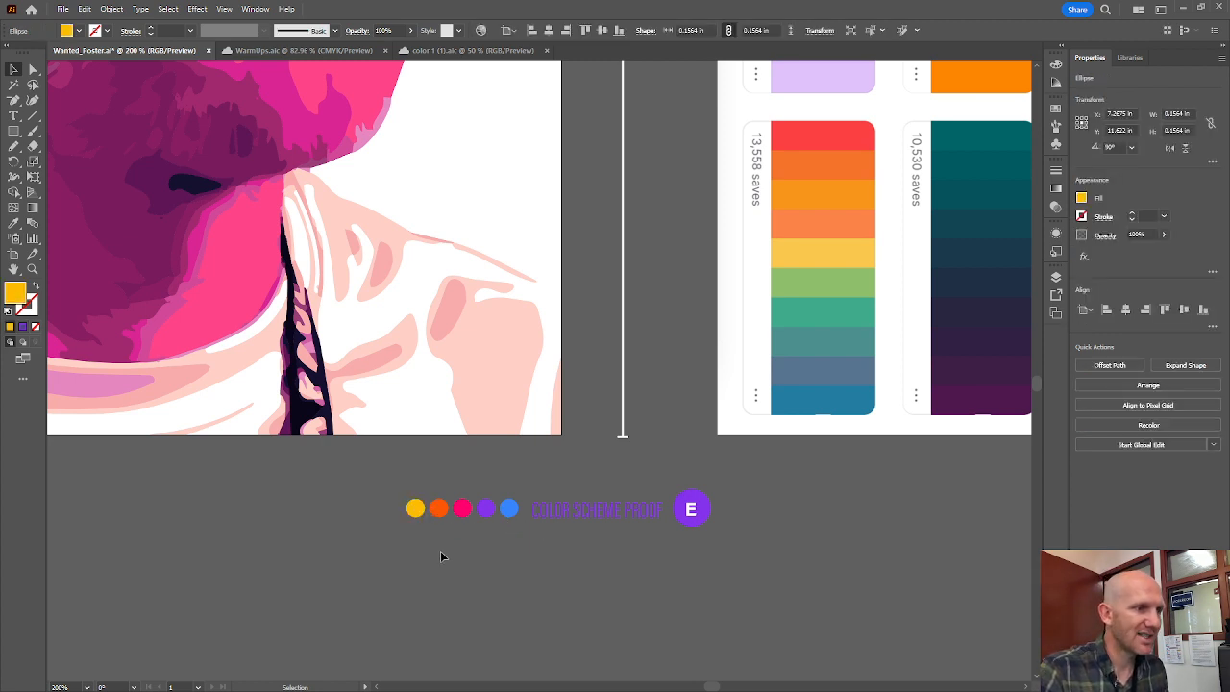
pyautogui.click(415, 507)
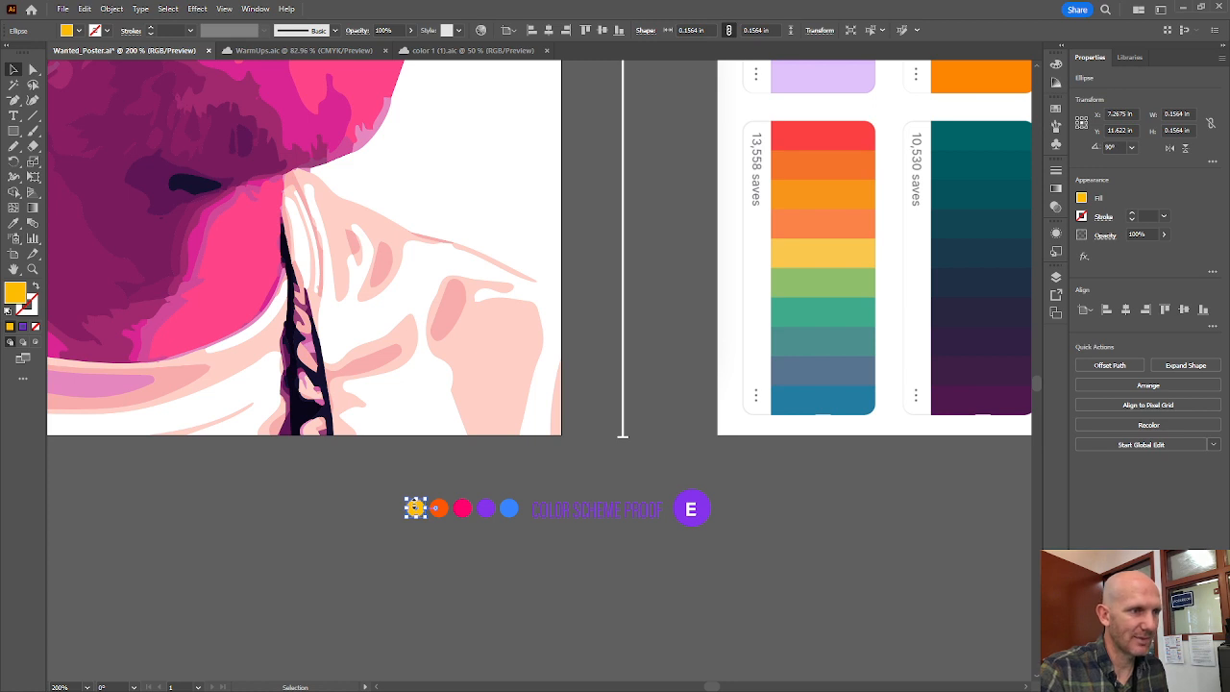
pyautogui.moveTo(520, 523); pyautogui.dragTo(392, 487)
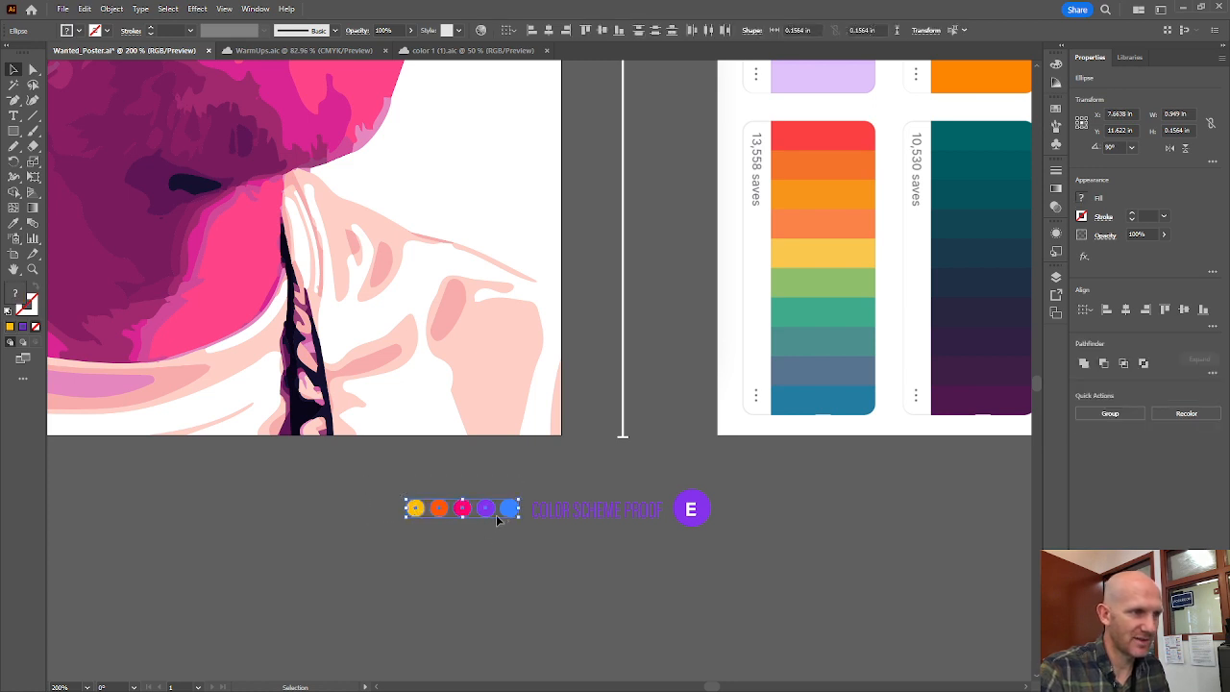
pyautogui.moveTo(507, 515); pyautogui.dragTo(389, 512)
pyautogui.click(473, 557)
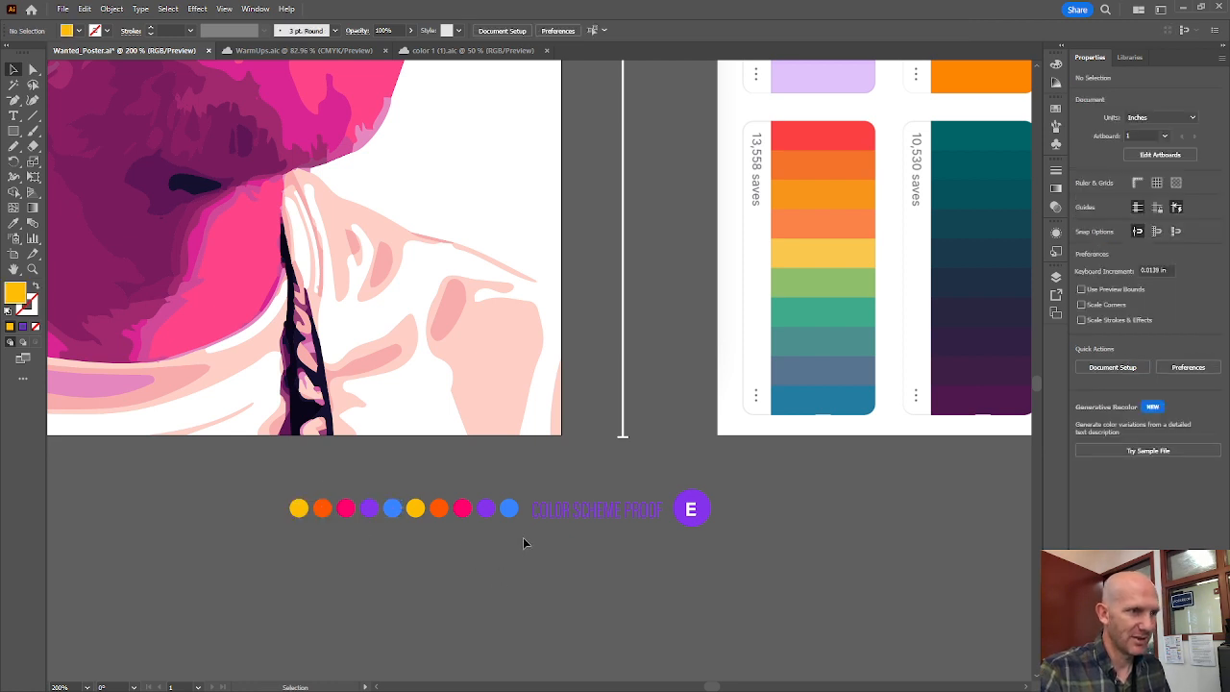
pyautogui.moveTo(433, 497); pyautogui.dragTo(386, 499)
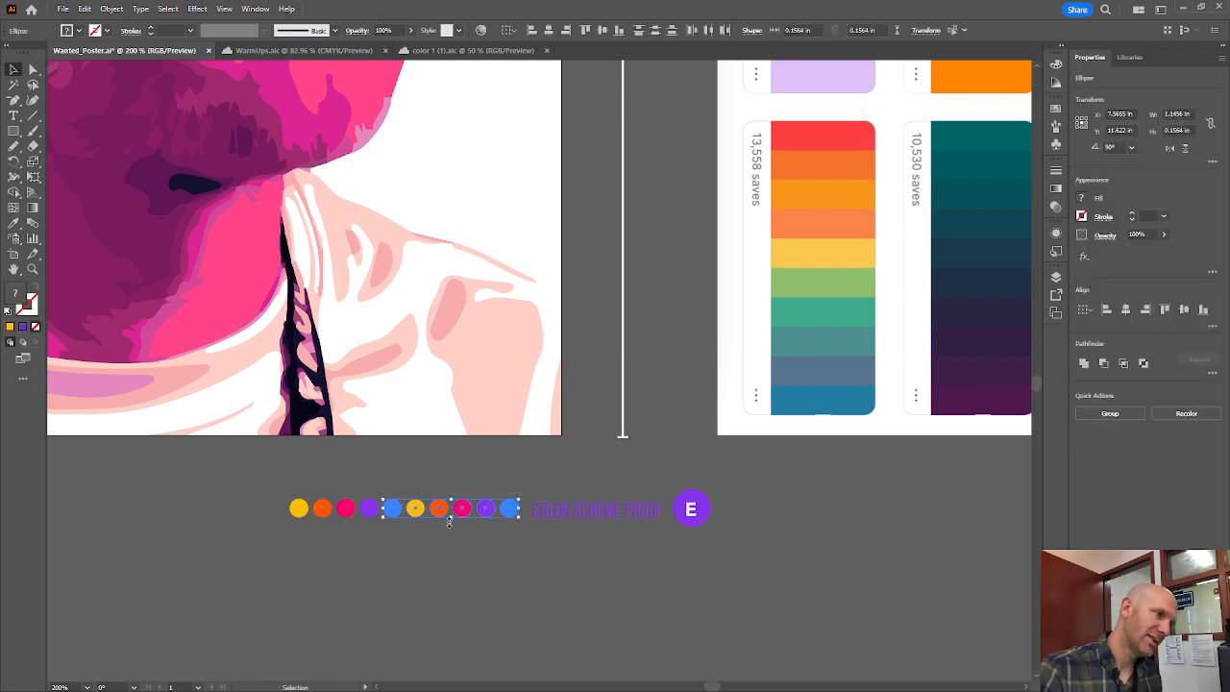
pyautogui.click(439, 532)
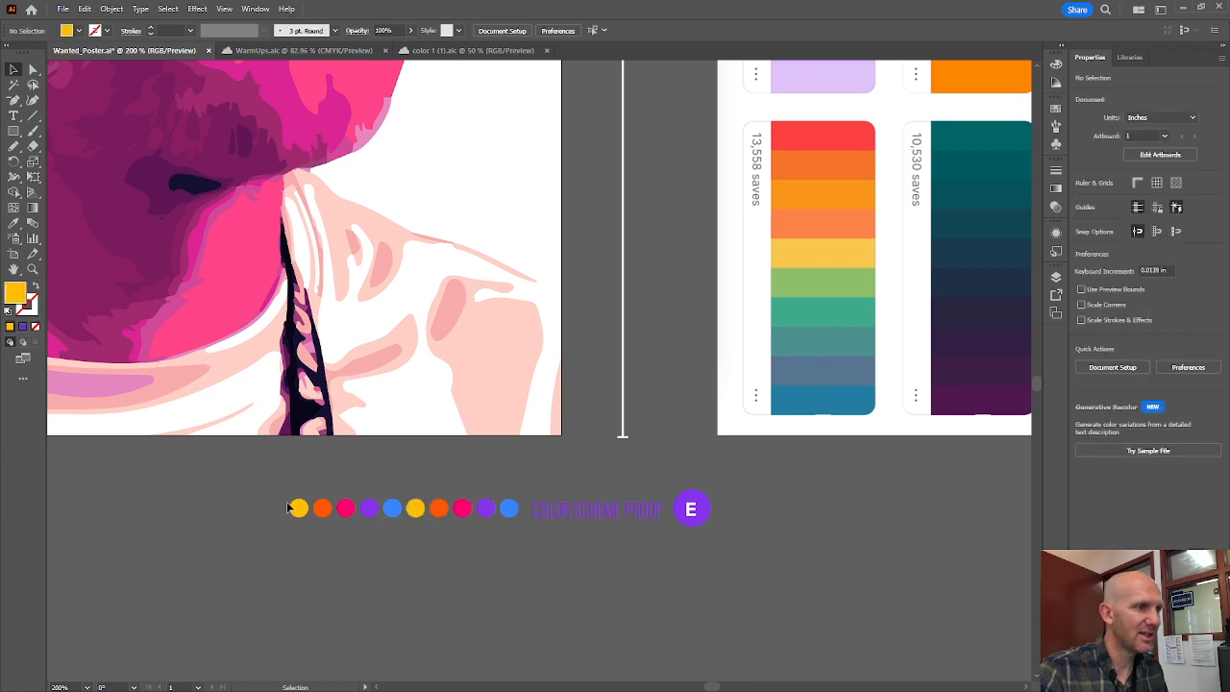
# Recolor the first dot red and the second dot orange by sampling the top two bands of the 13,558 saves palette.
pyautogui.click(299, 508)
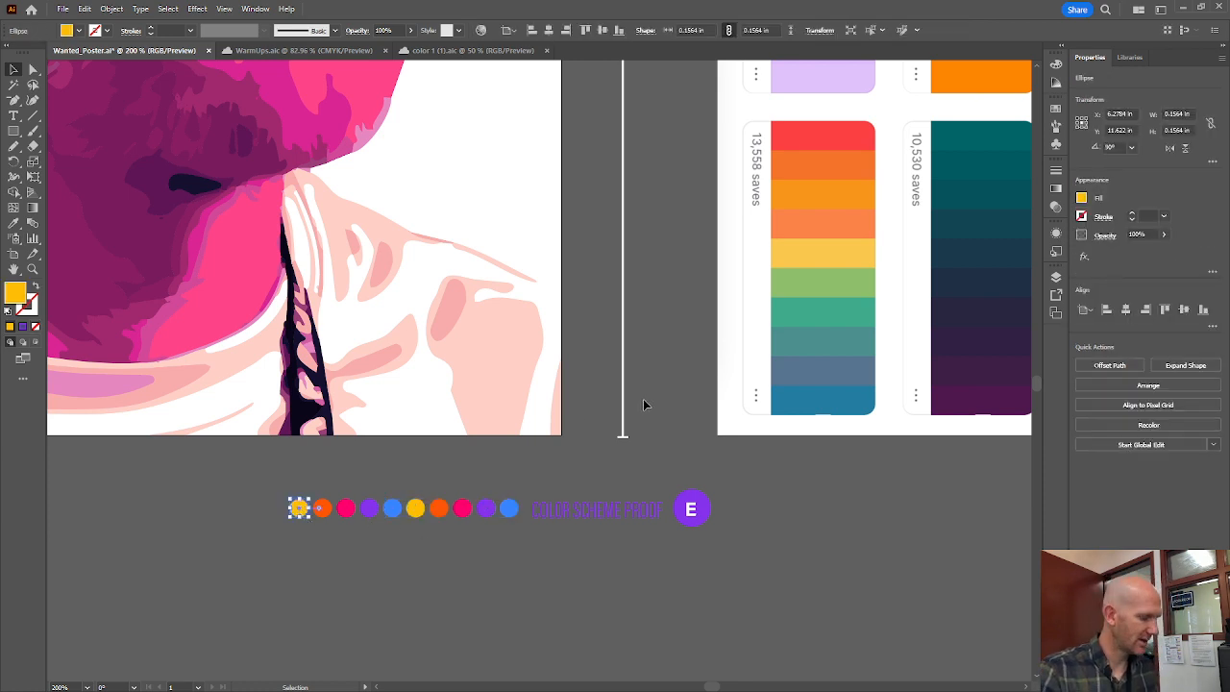
pyautogui.press('i')
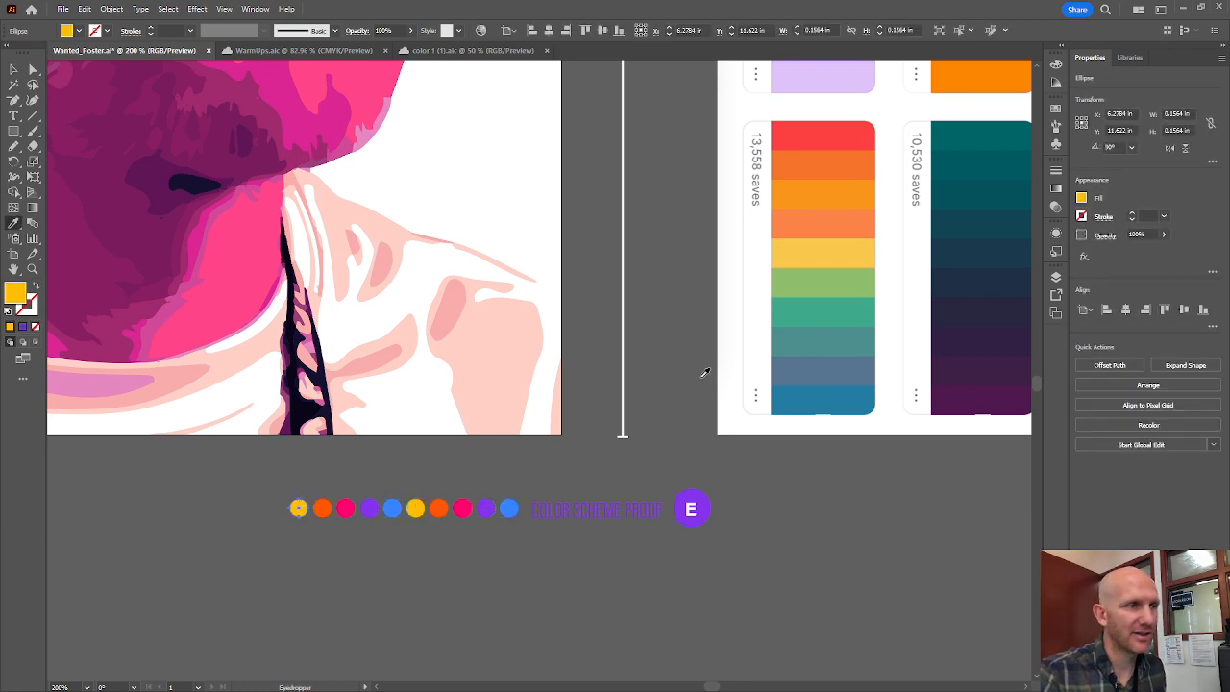
pyautogui.click(813, 133)
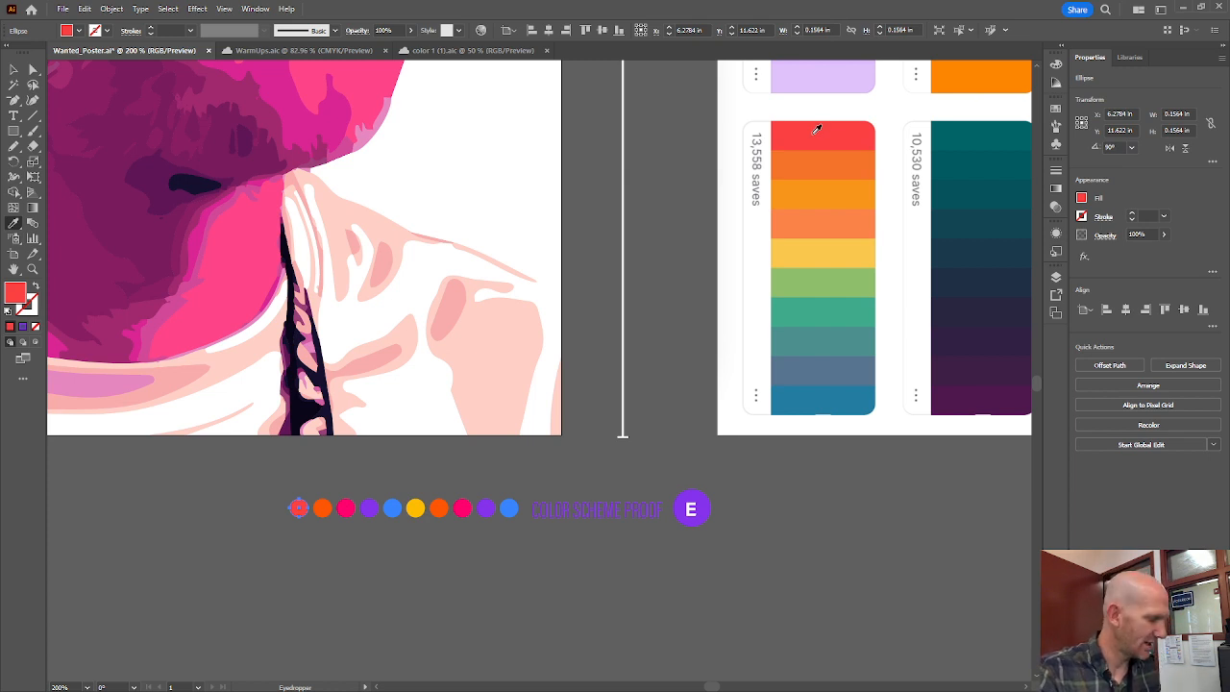
pyautogui.press('v')
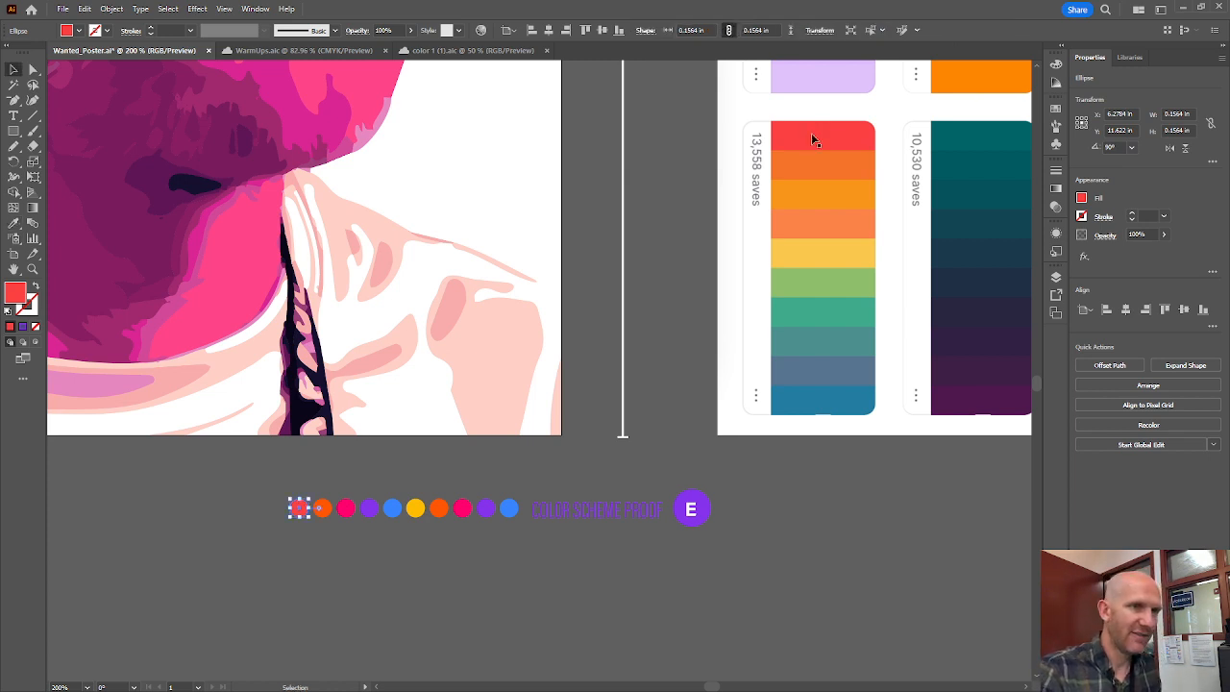
pyautogui.click(322, 508)
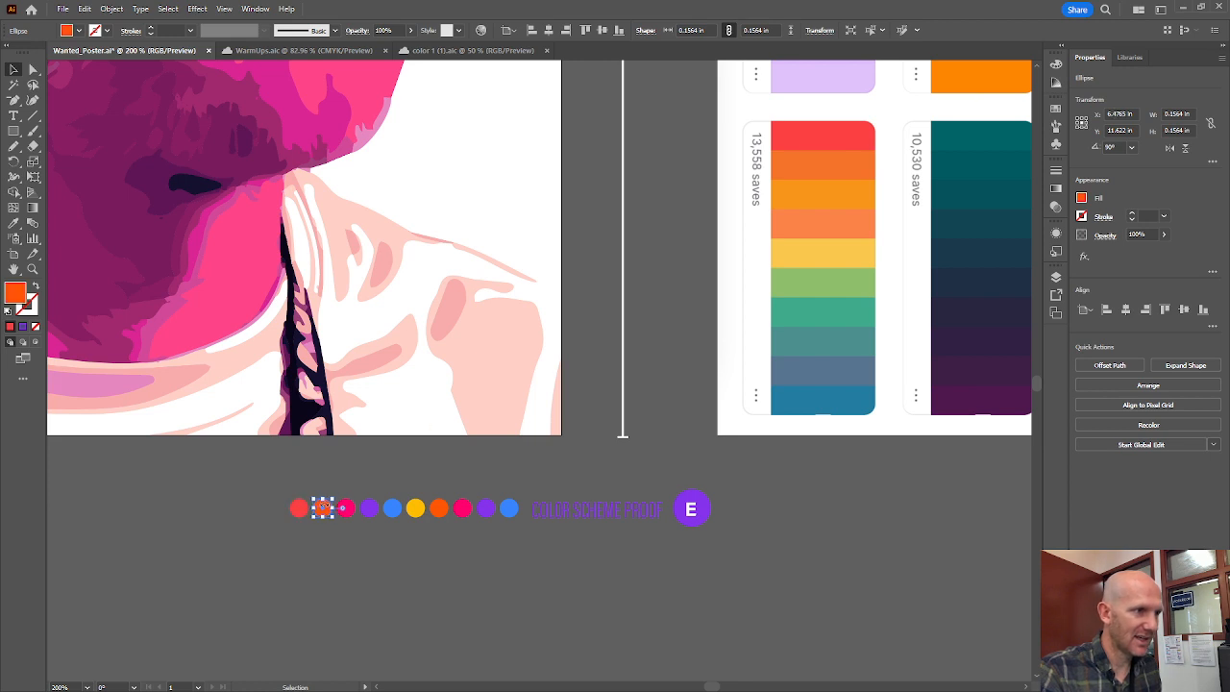
pyautogui.press('i')
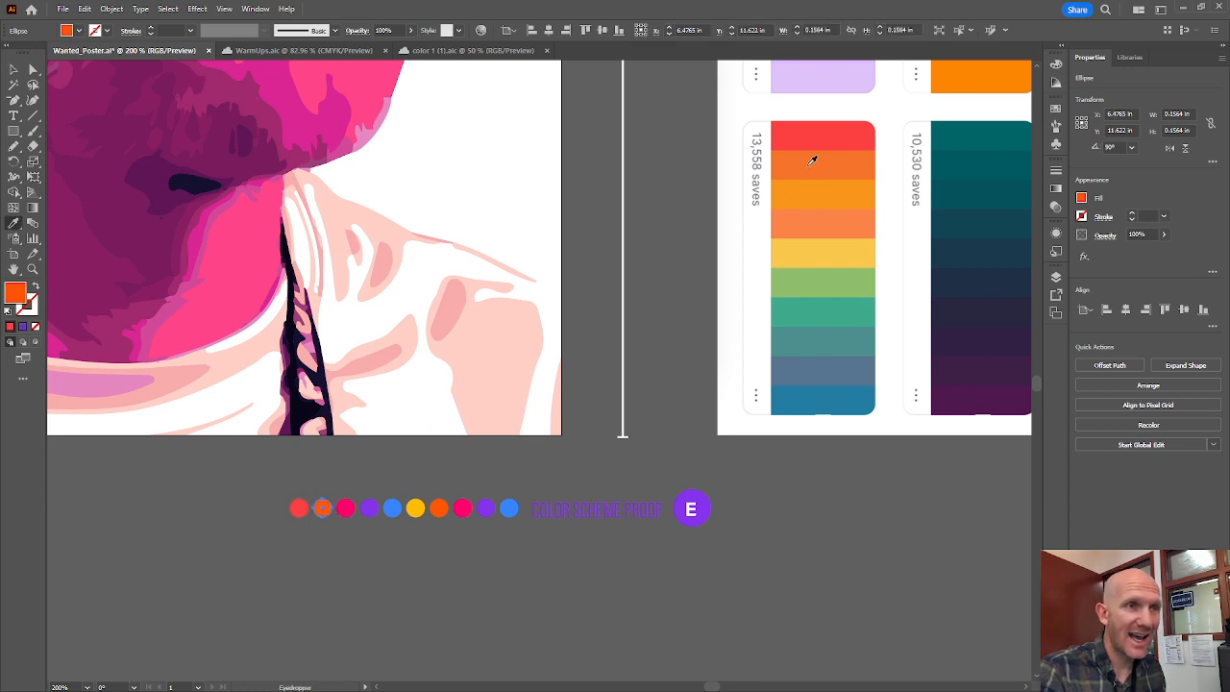
pyautogui.click(812, 161)
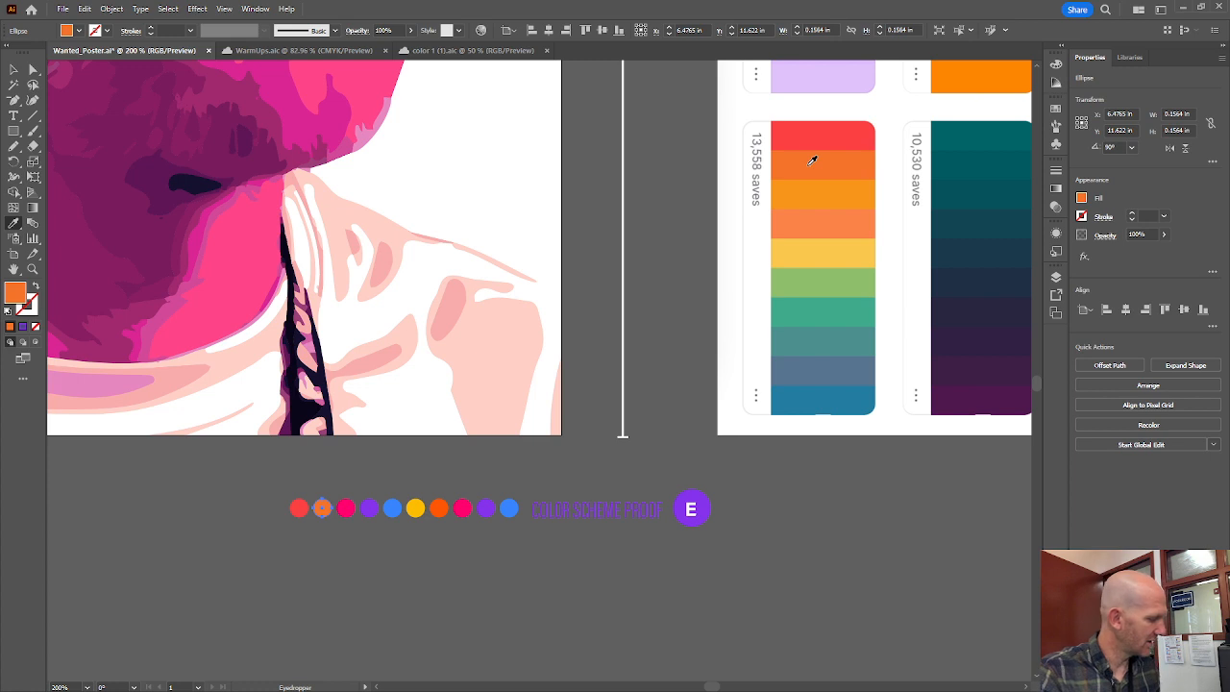
pyautogui.press('v')
# Recolor the third dot amber and the fourth dot light orange with the Eyedropper, sampling the palette's third and fourth bands.
pyautogui.click(350, 509)
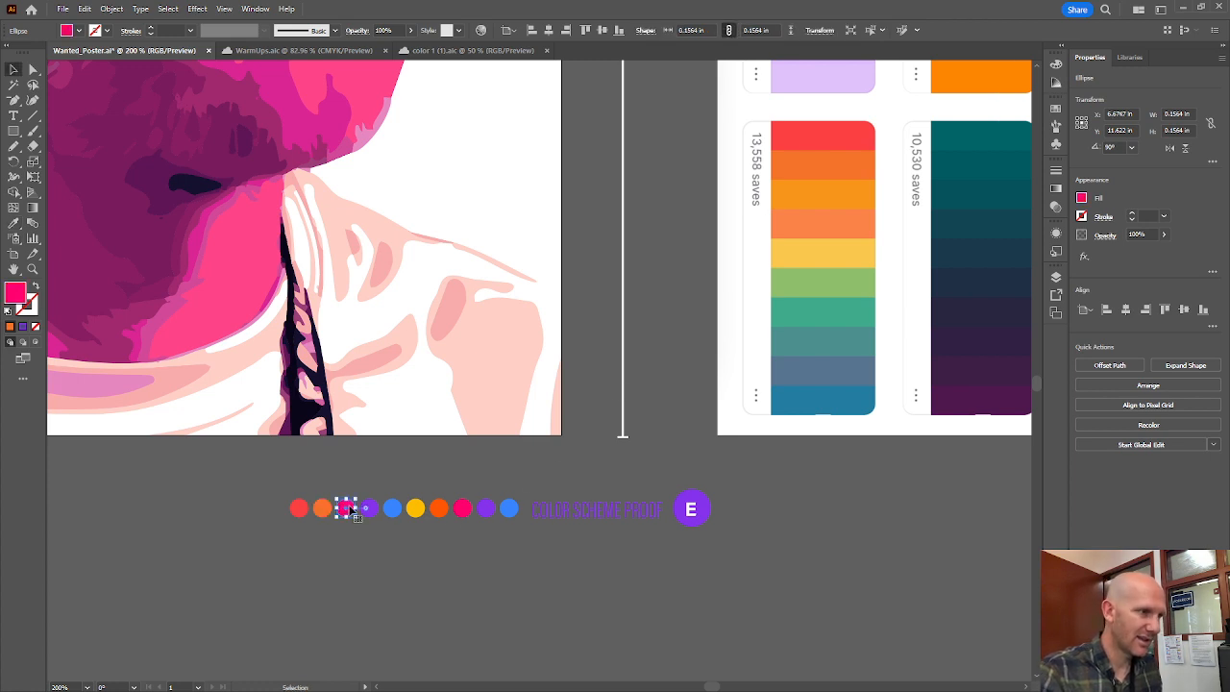
pyautogui.press('i')
pyautogui.click(822, 186)
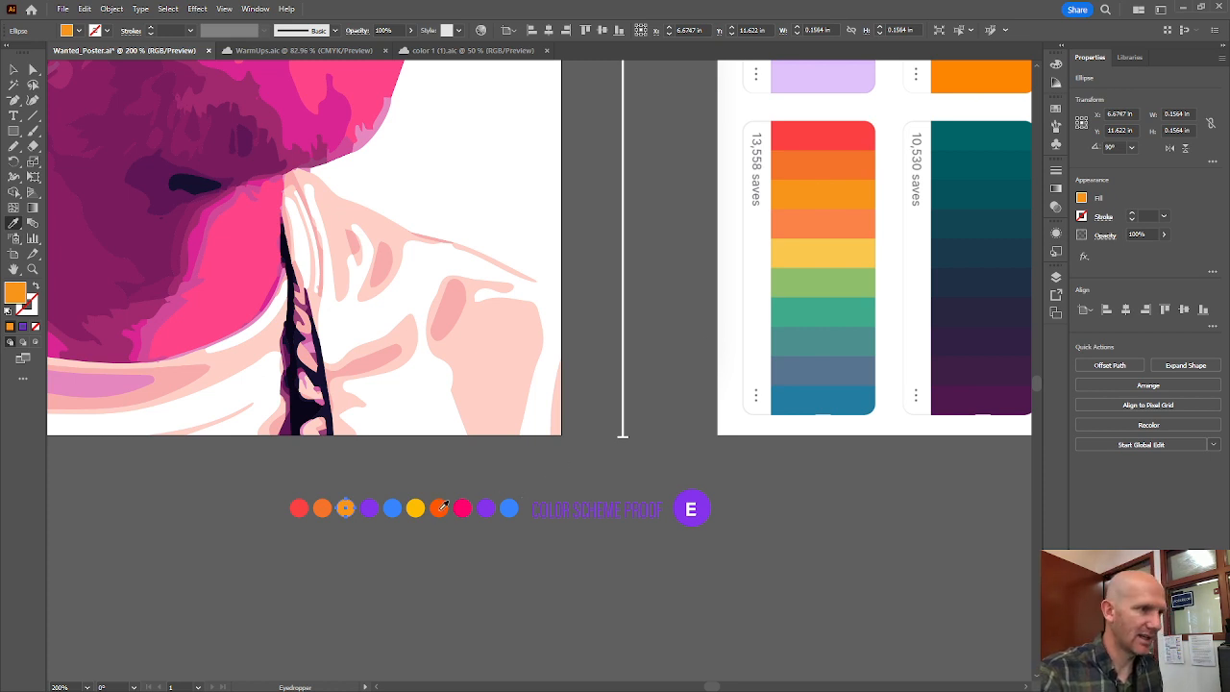
pyautogui.press('a')
pyautogui.press('v')
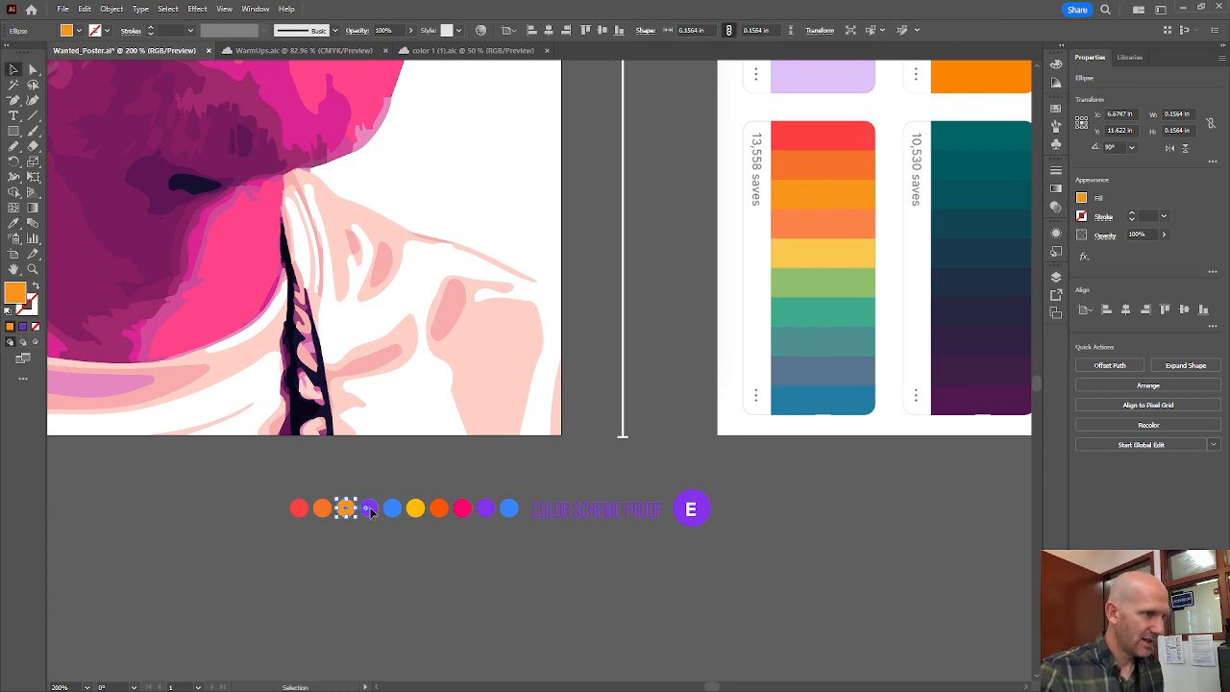
pyautogui.click(371, 509)
pyautogui.press('i')
pyautogui.click(823, 215)
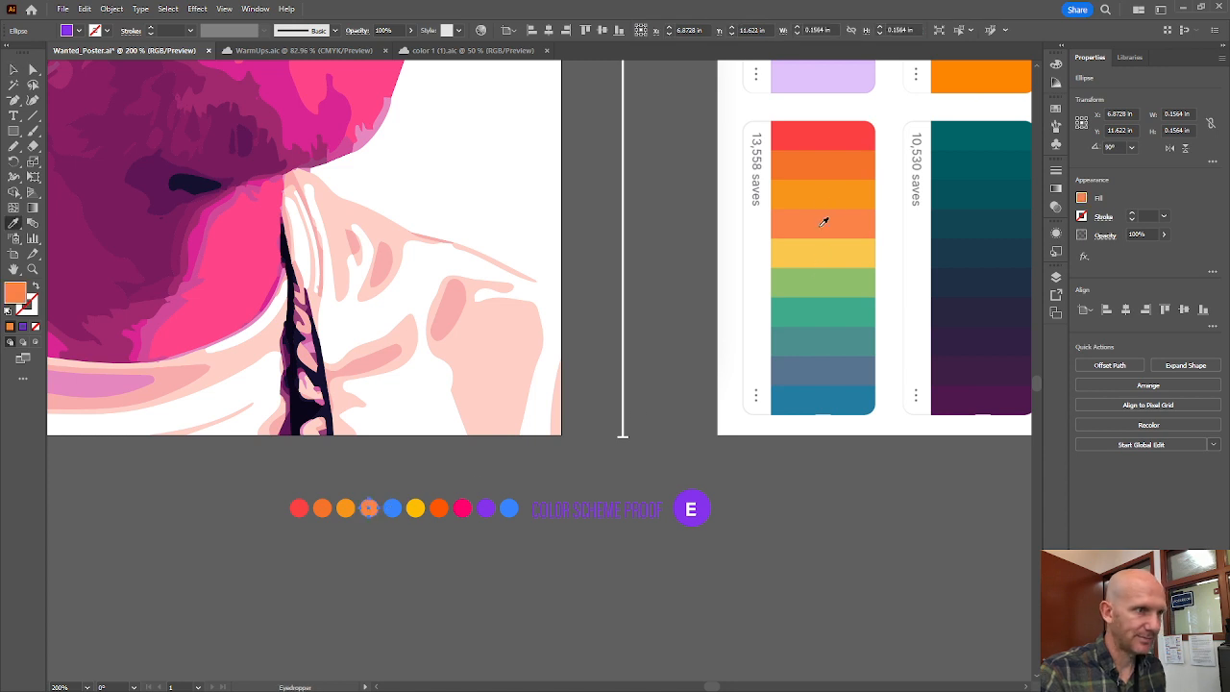
pyautogui.press('a')
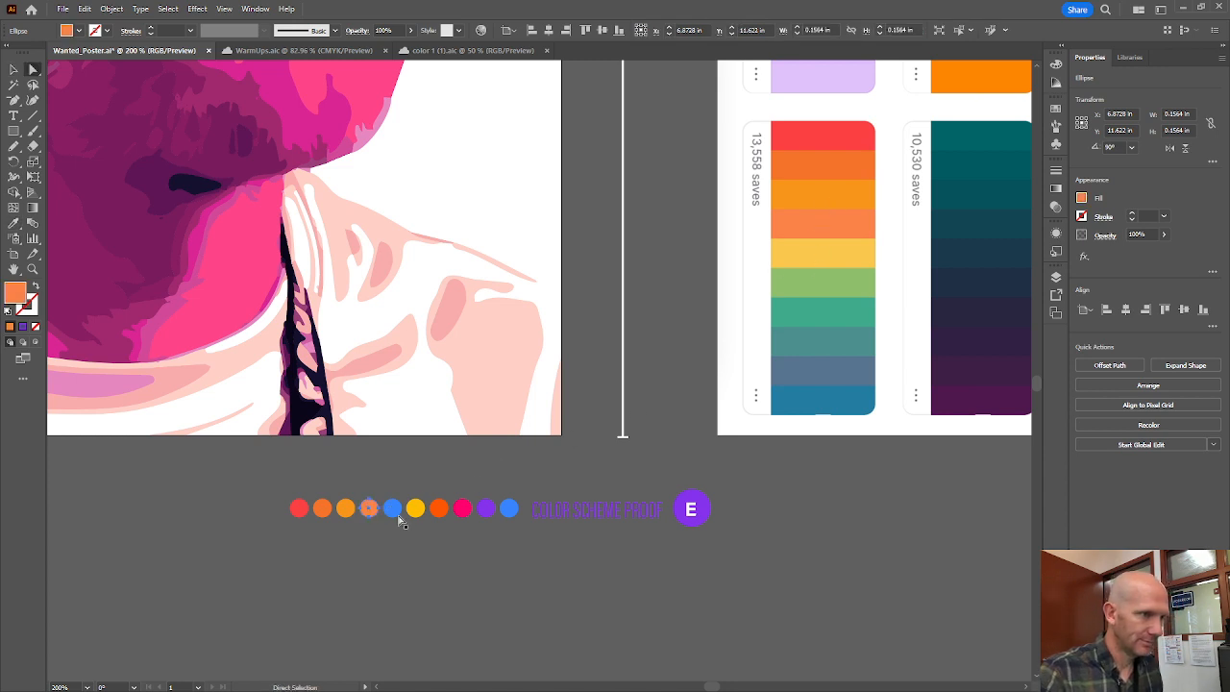
pyautogui.press('v')
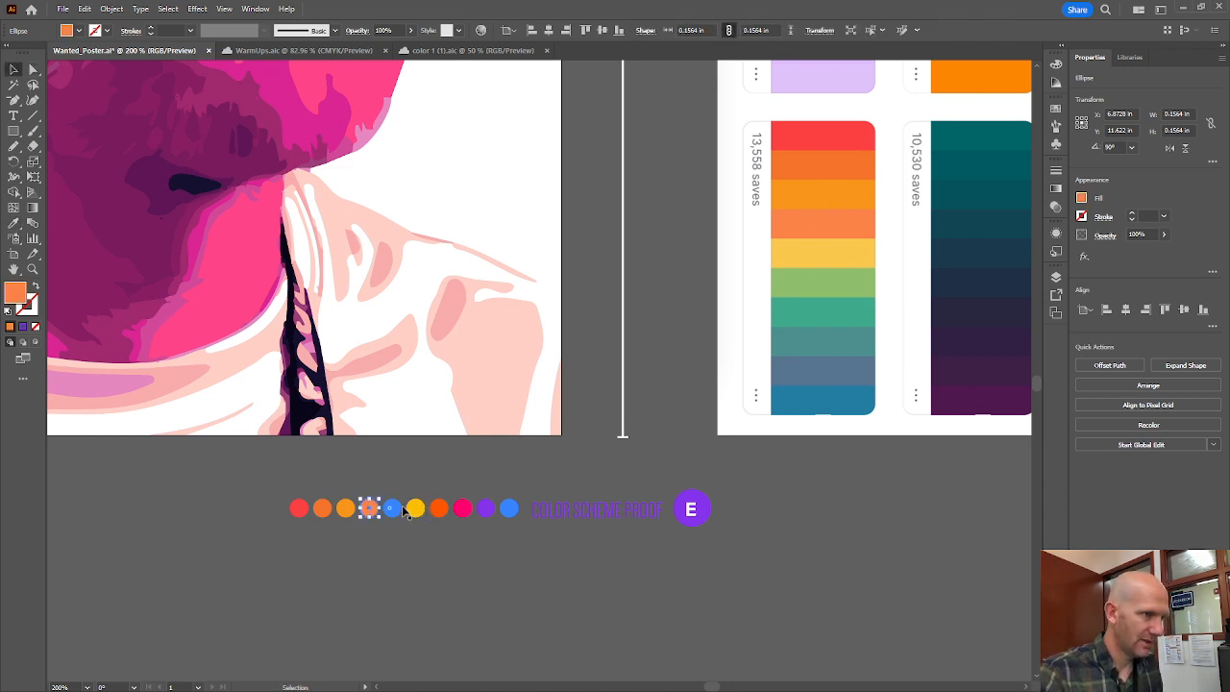
# Recolor the fifth dot yellow and the sixth dot light green with colors sampled from the palette's fifth and sixth bands.
pyautogui.click(396, 508)
pyautogui.press('i')
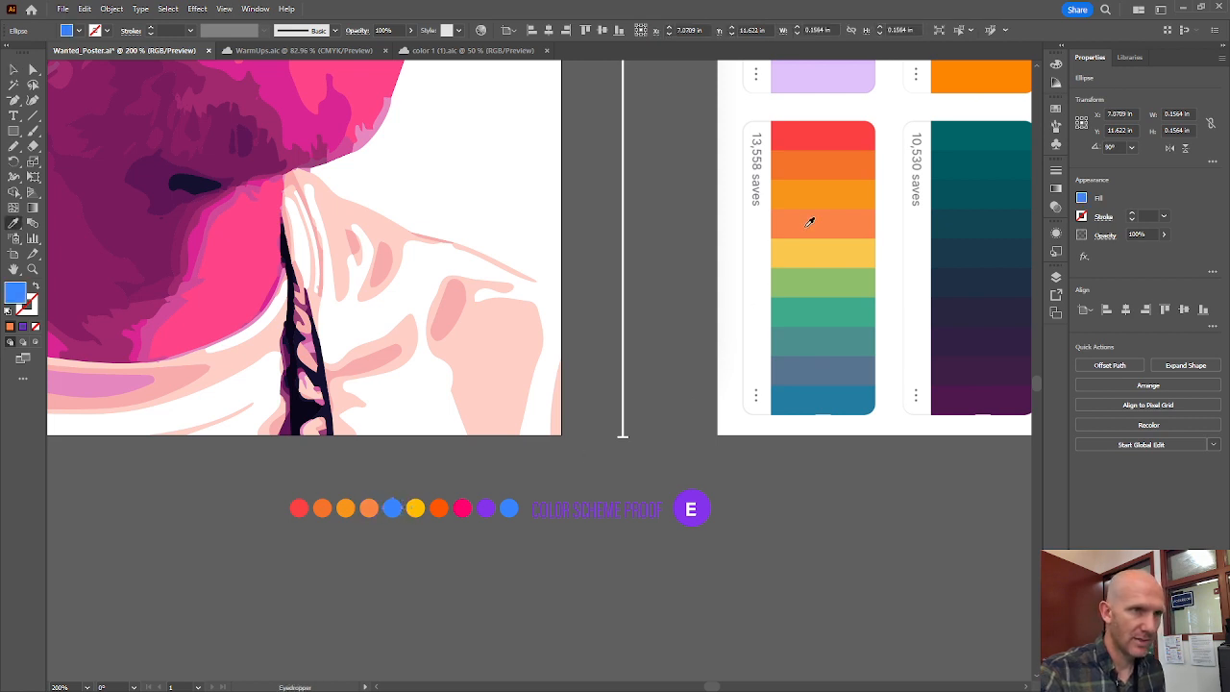
pyautogui.click(813, 248)
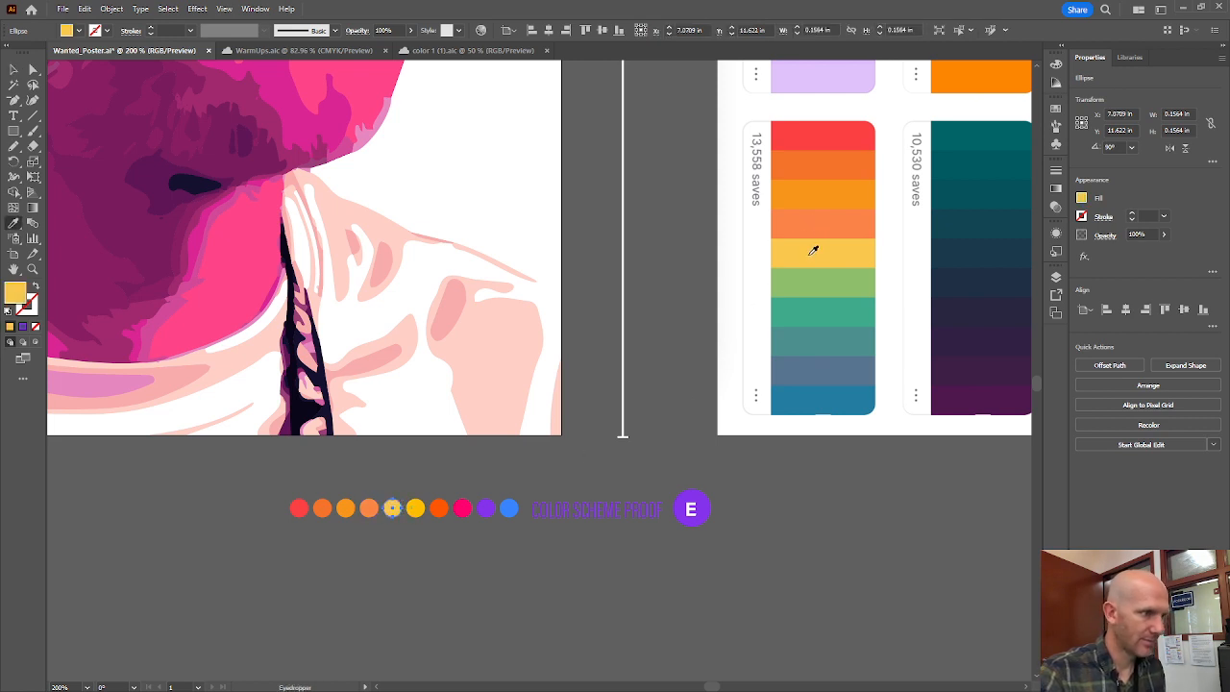
pyautogui.press('v')
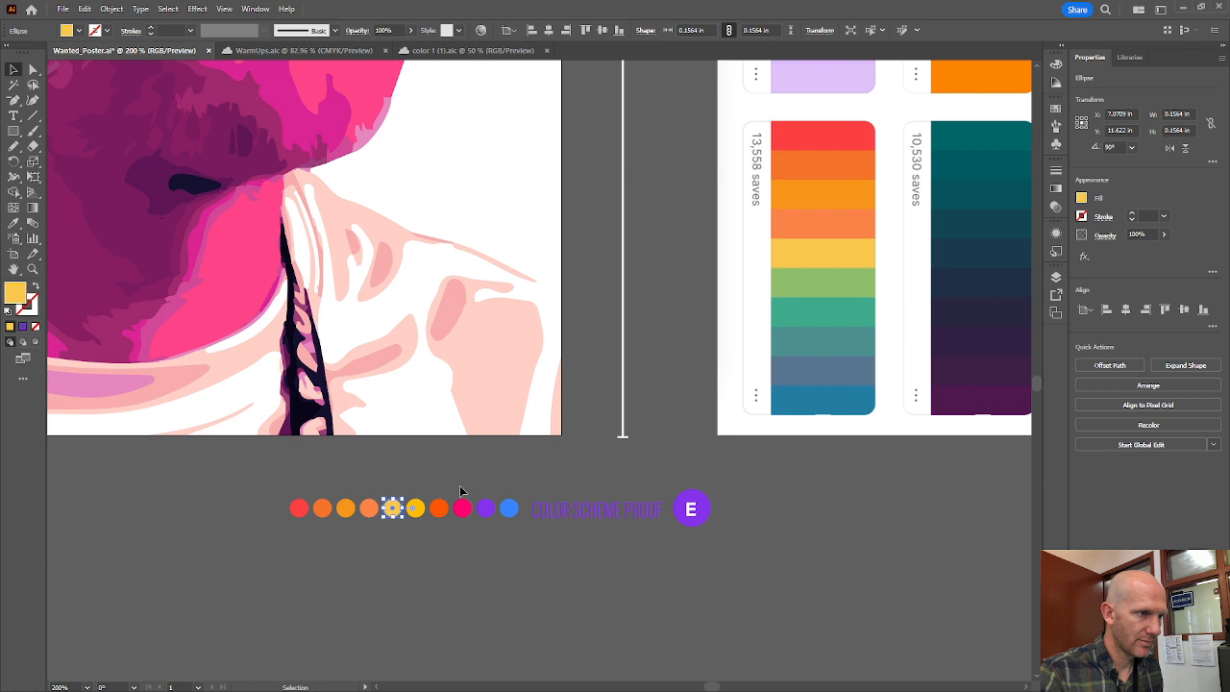
pyautogui.click(416, 509)
pyautogui.press('i')
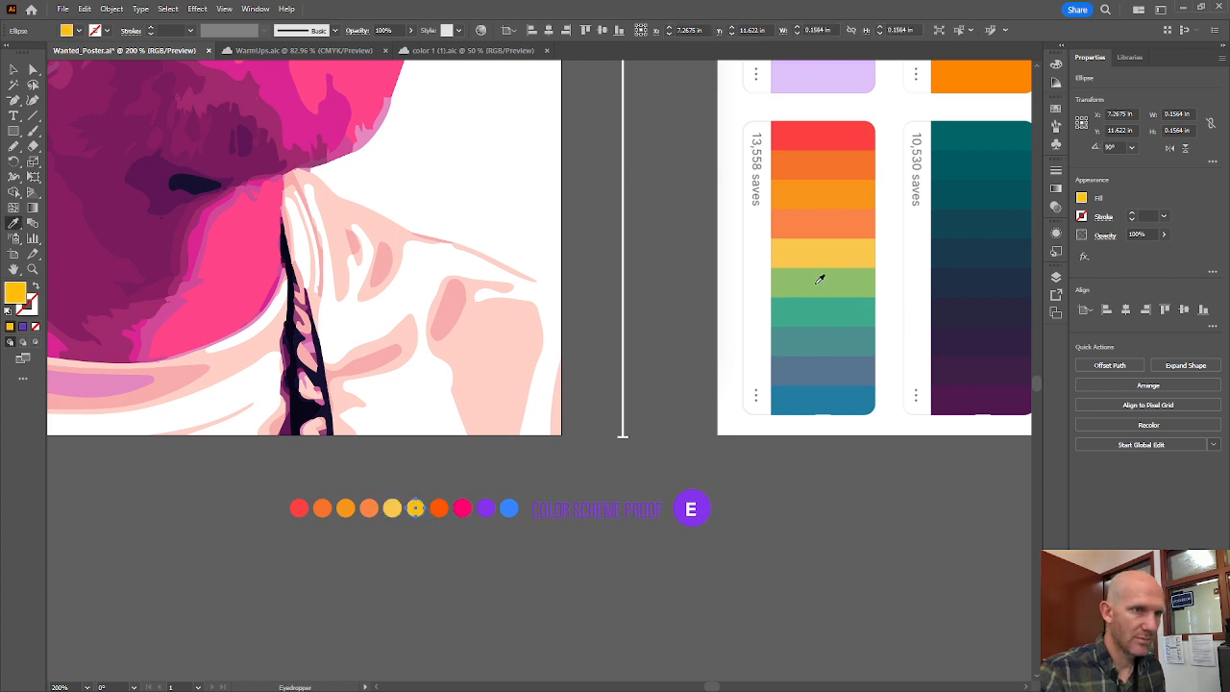
pyautogui.click(820, 277)
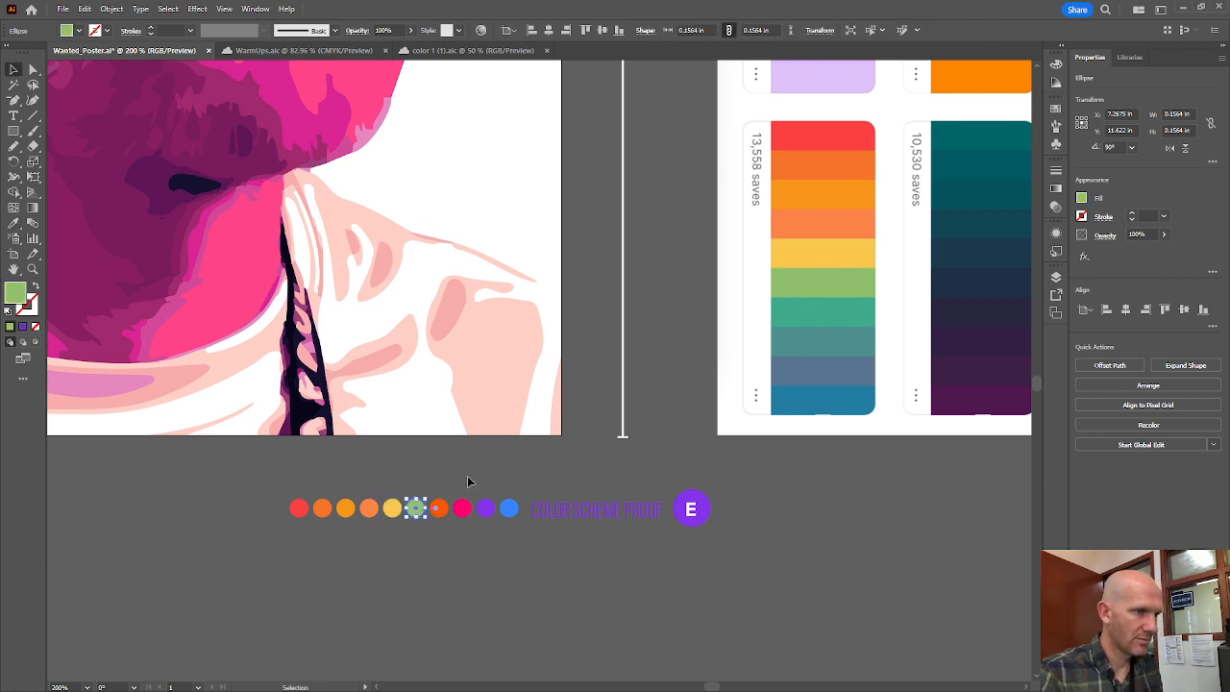
# Recolor the seventh dot green-teal and the eighth dot muted teal by sampling the palette's seventh and eighth bands.
pyautogui.keyDown('ctrl'); pyautogui.click(438, 509); pyautogui.keyUp('ctrl')
pyautogui.click(836, 276)
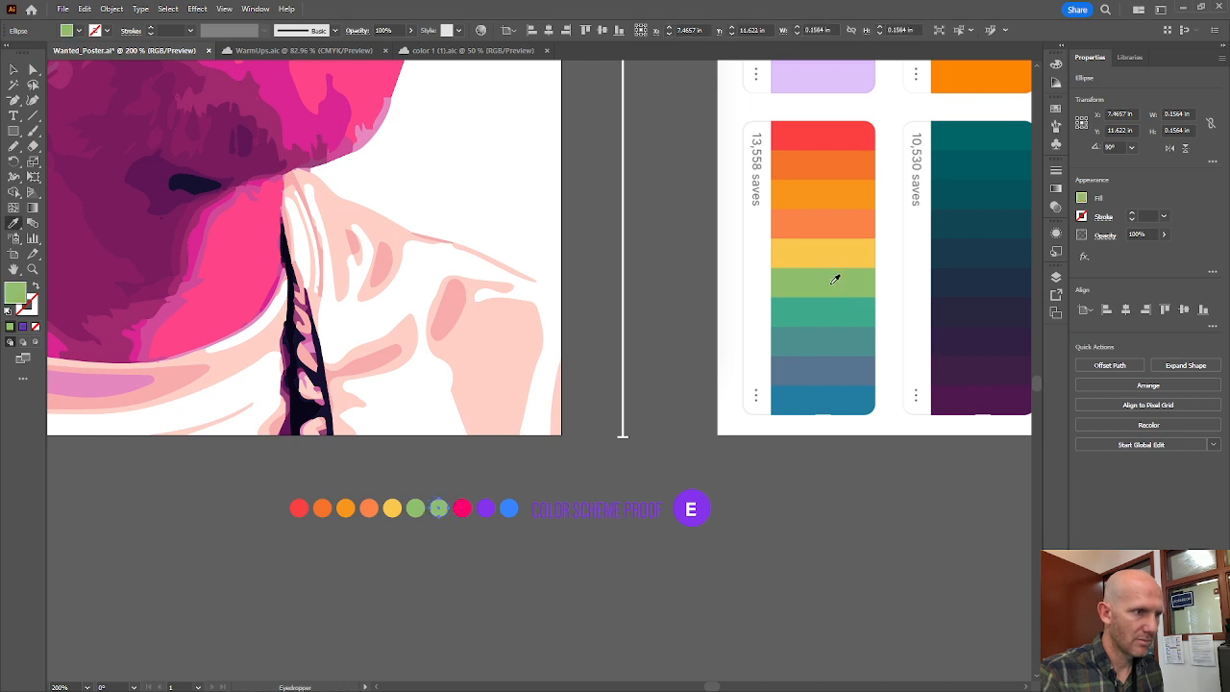
pyautogui.click(813, 310)
pyautogui.press('v')
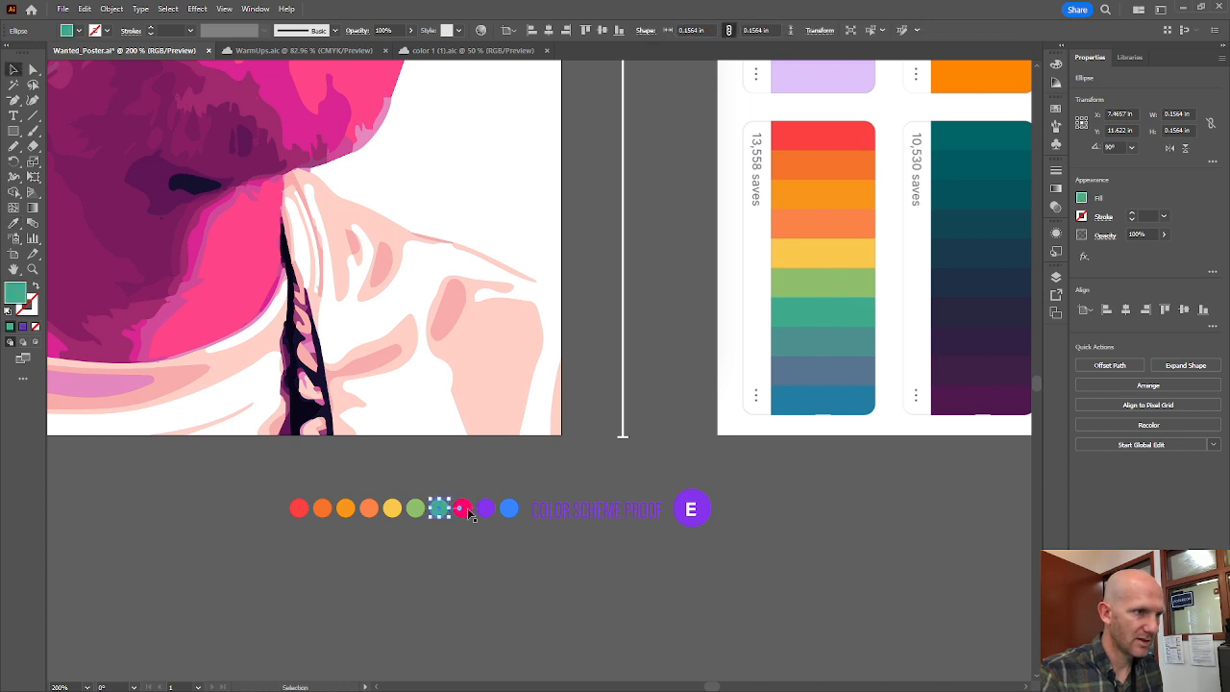
pyautogui.click(463, 508)
pyautogui.press('i')
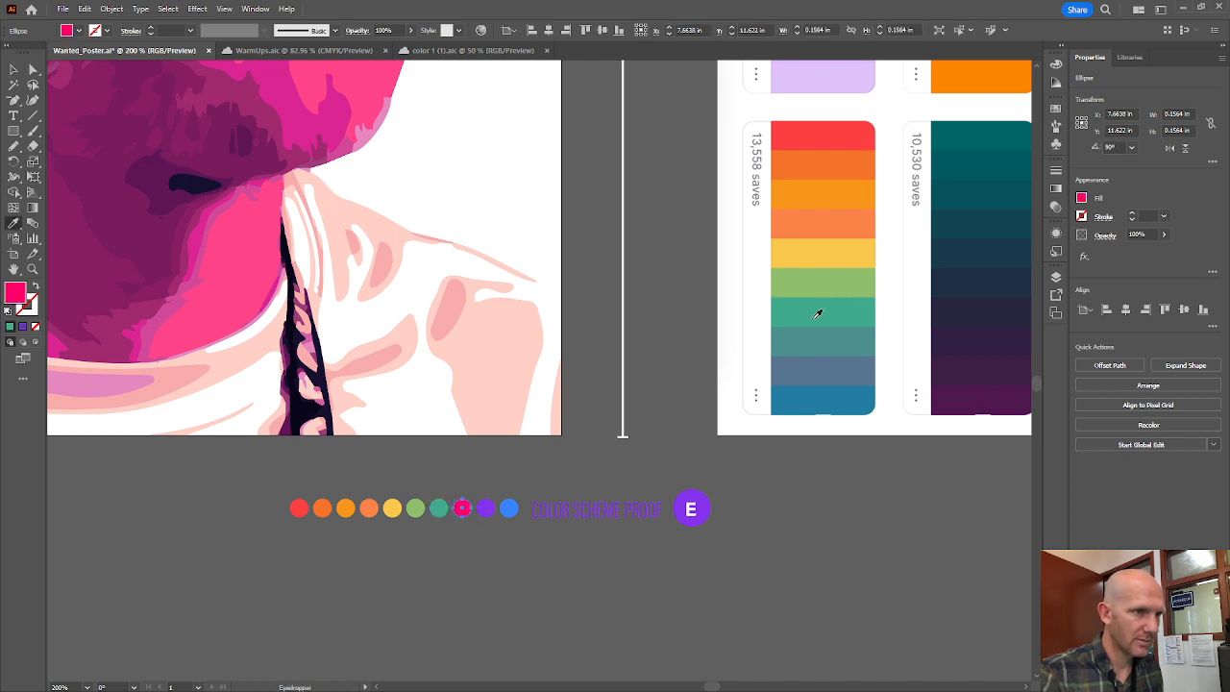
pyautogui.click(816, 333)
pyautogui.press('v')
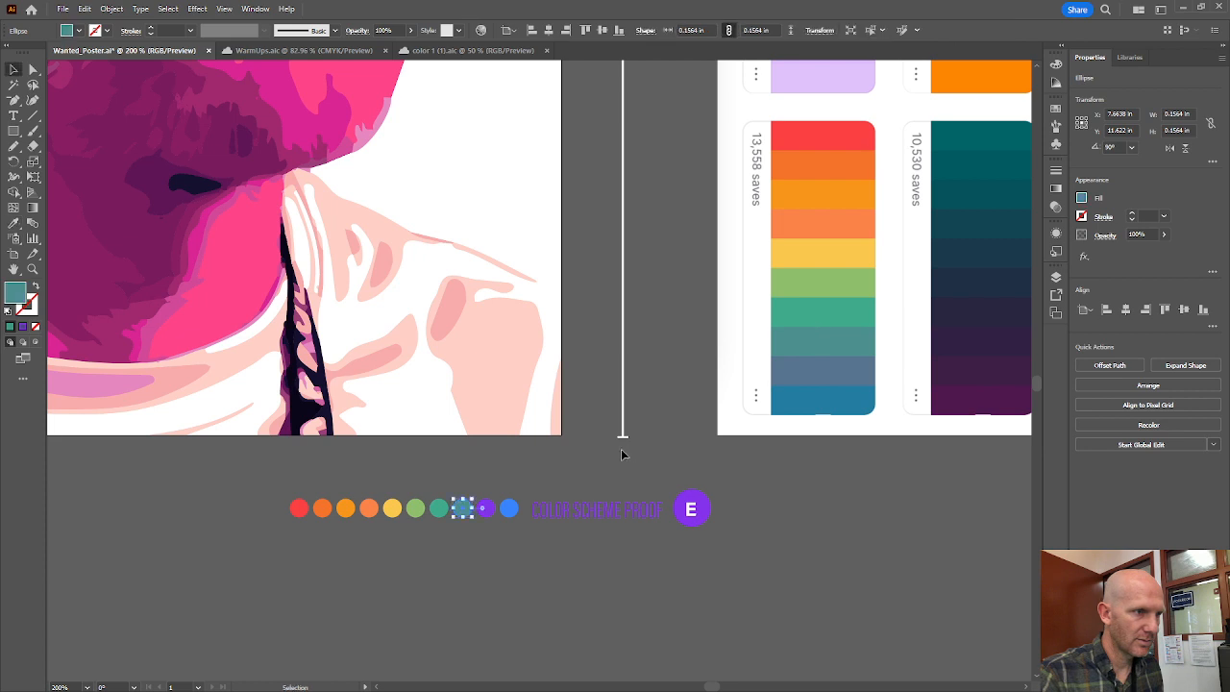
# Recolor the ninth dot slate blue and the tenth dot blue from the palette's last two bands, and deselect everything.
pyautogui.click(486, 509)
pyautogui.press('i')
pyautogui.click(815, 371)
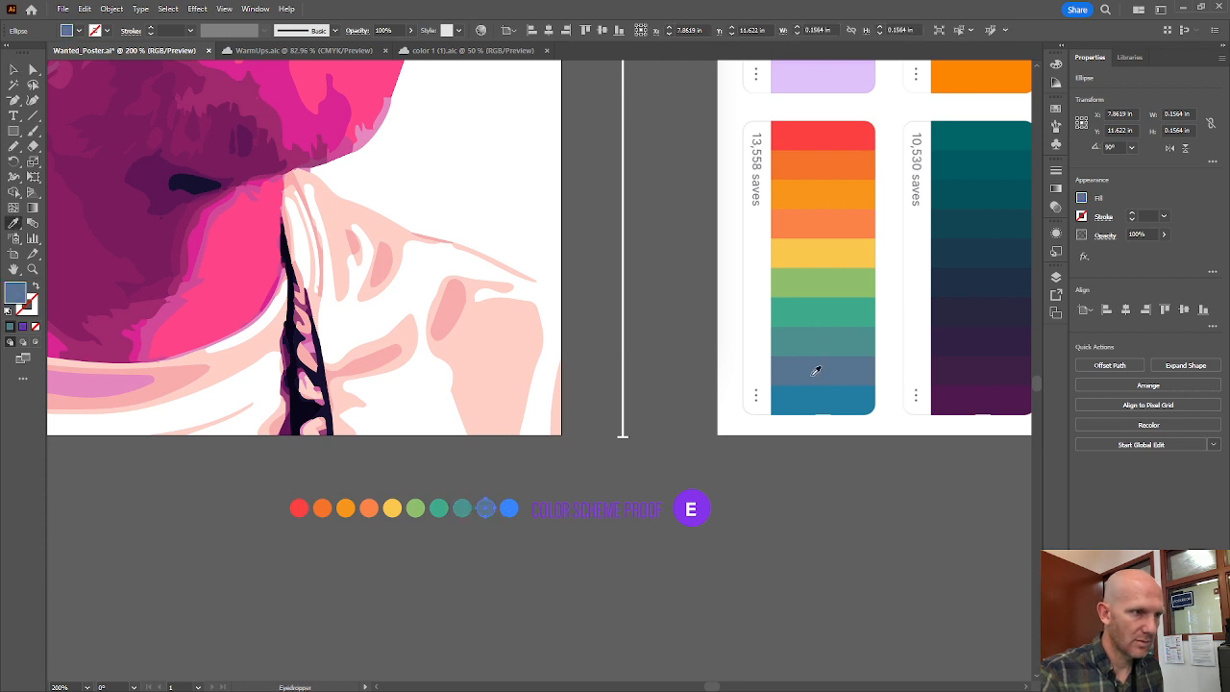
pyautogui.press('v')
pyautogui.click(509, 508)
pyautogui.press('i')
pyautogui.click(859, 398)
pyautogui.click(13, 69)
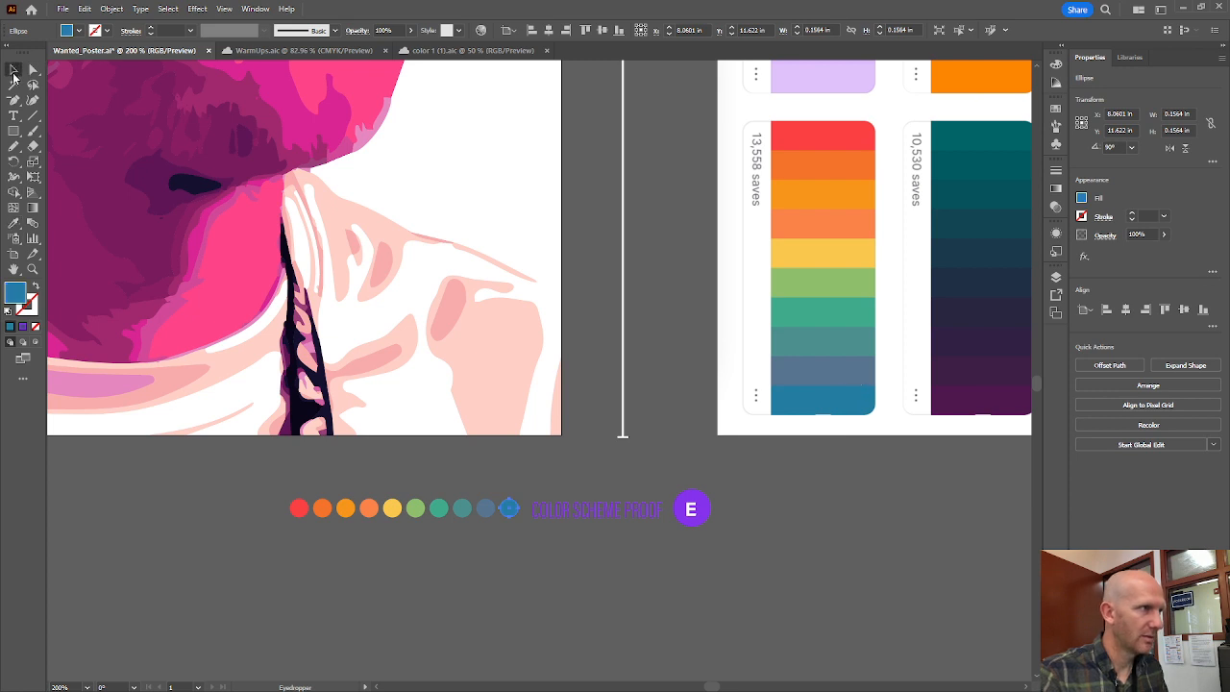
pyautogui.click(251, 604)
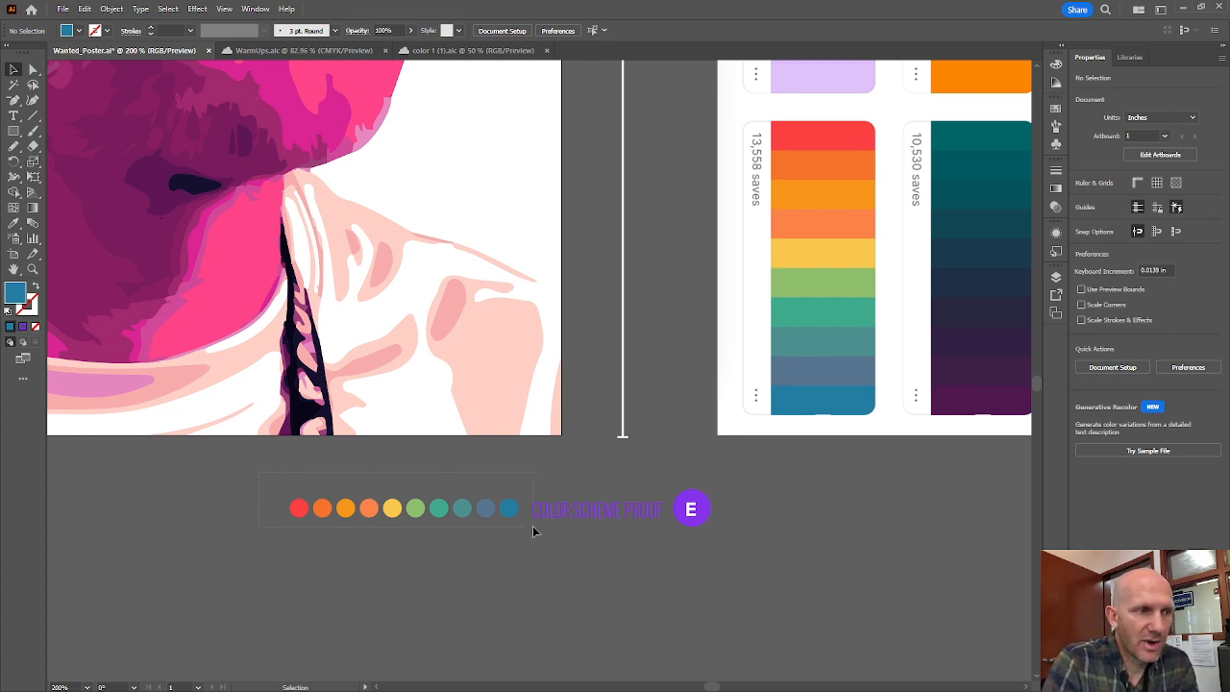
pyautogui.moveTo(532, 526); pyautogui.dragTo(532, 525)
pyautogui.click(631, 548)
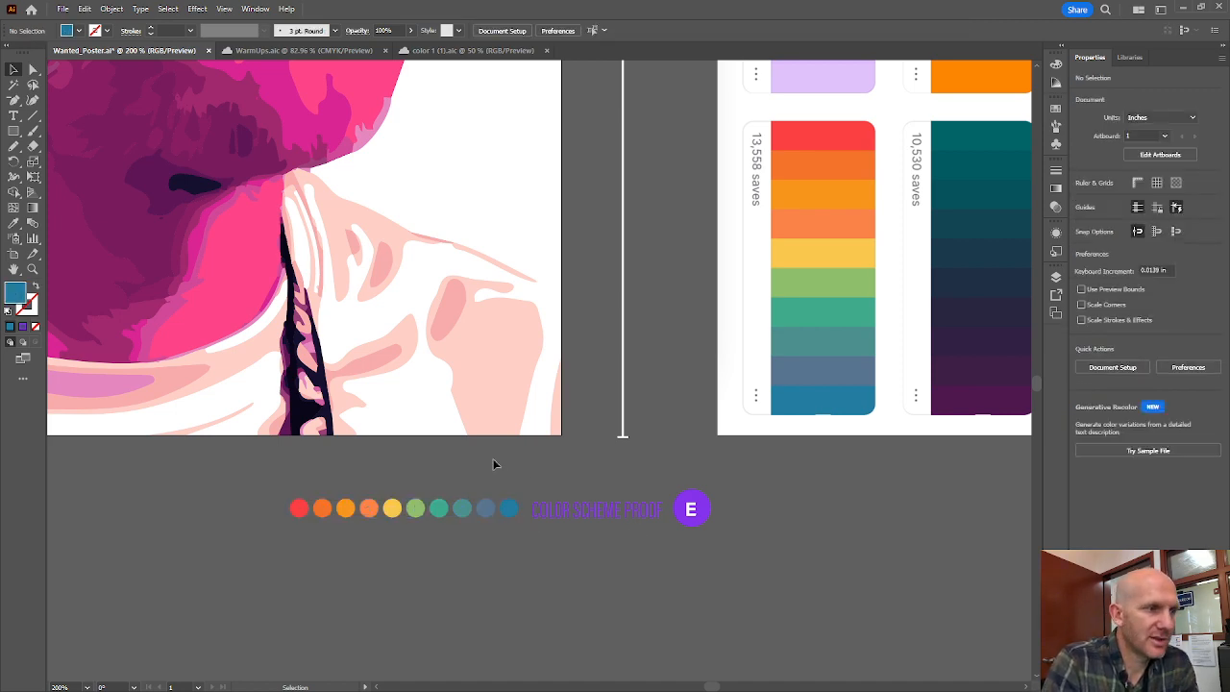
# Draw a blue, stroke-free rectangle over the lower half of the portrait's face on the artboard.
pyautogui.scroll(-3, 470, 439)
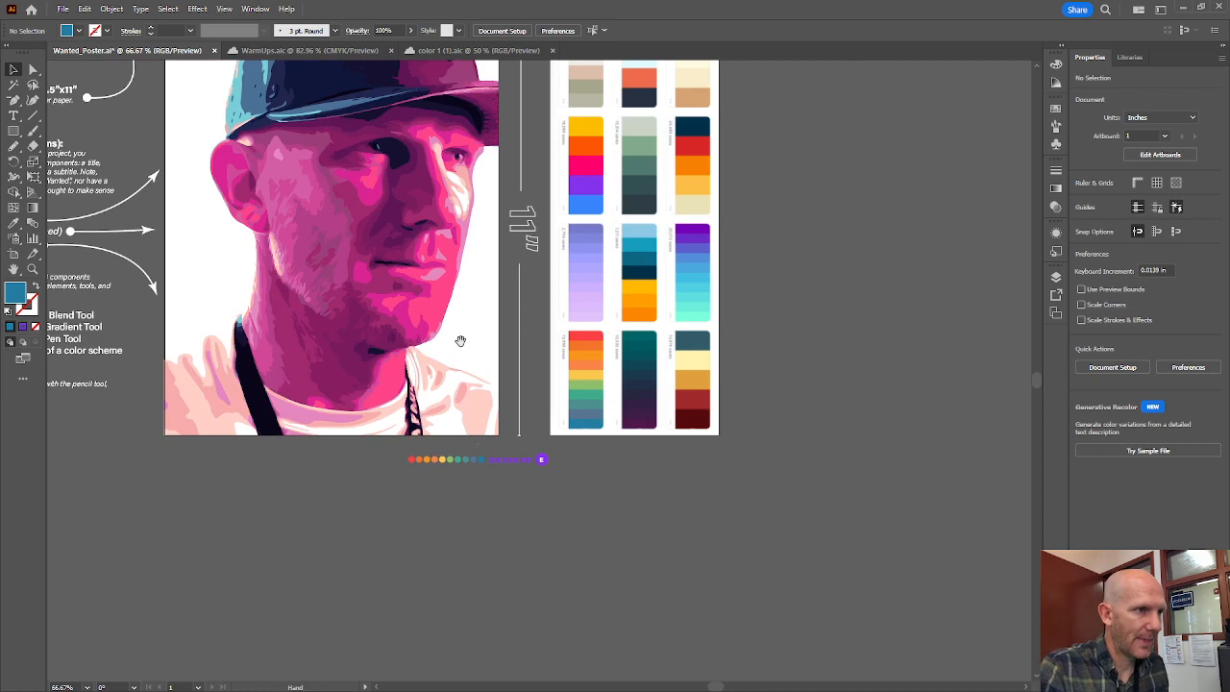
pyautogui.moveTo(458, 340); pyautogui.dragTo(546, 440)
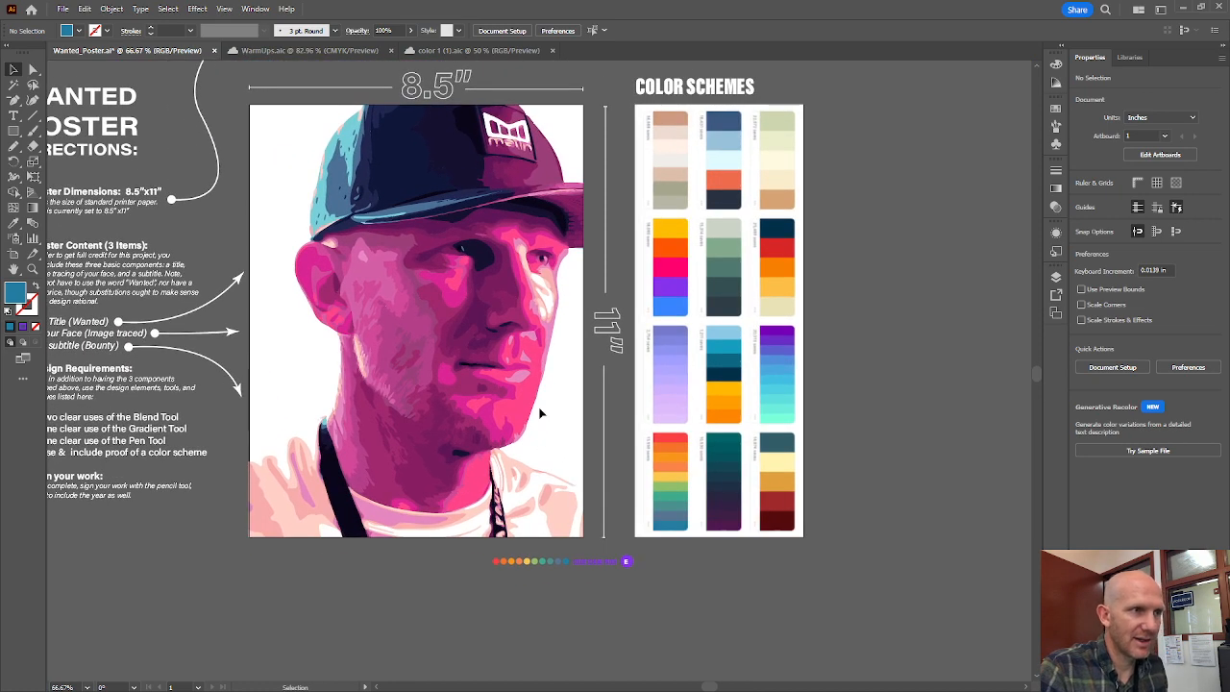
pyautogui.click(14, 131)
pyautogui.moveTo(362, 286)
pyautogui.mouseDown()
pyautogui.moveTo(430, 399)
pyautogui.moveTo(509, 427)
pyautogui.mouseUp()
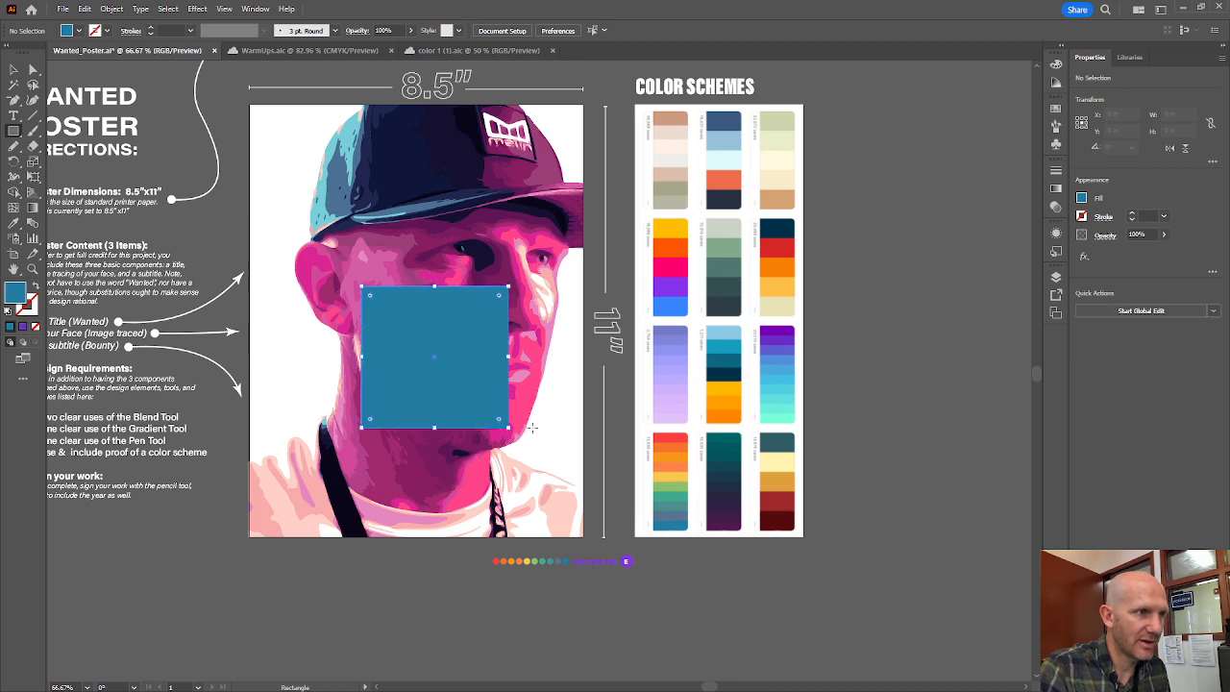
# Recolor the rectangle by sampling the color scheme proof dots one after another, from the eighth muted teal dot back to the first red dot.
pyautogui.scroll(1, 550, 571)
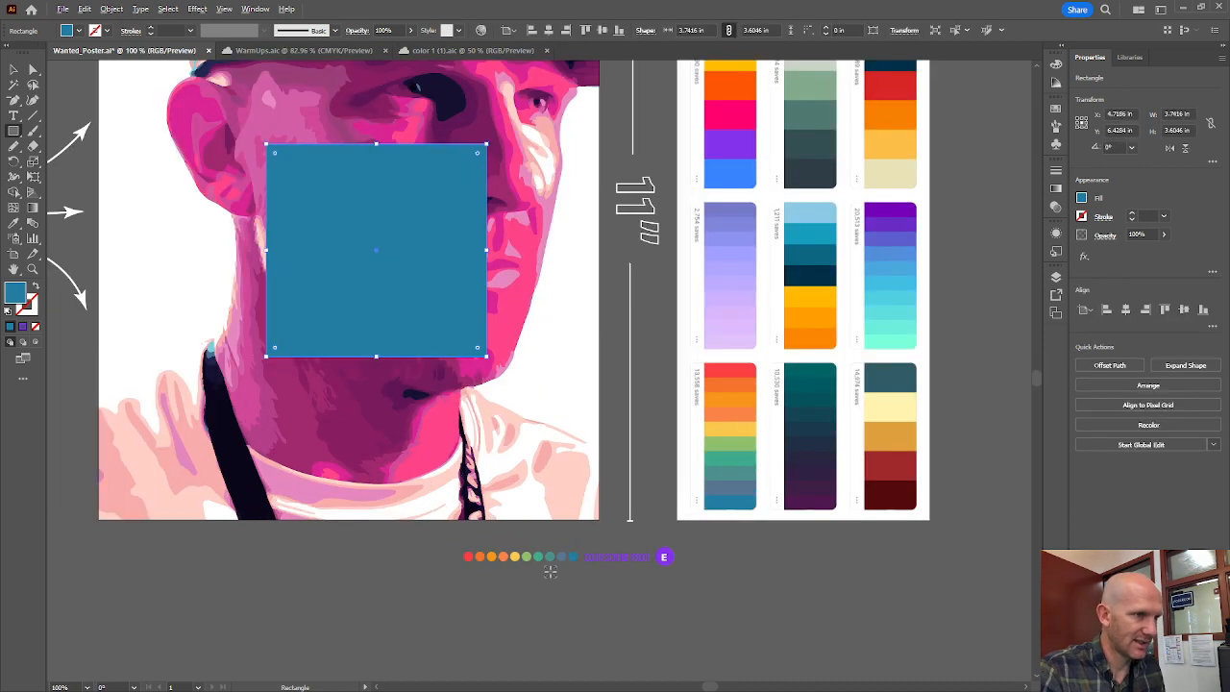
pyautogui.scroll(1, 549, 572)
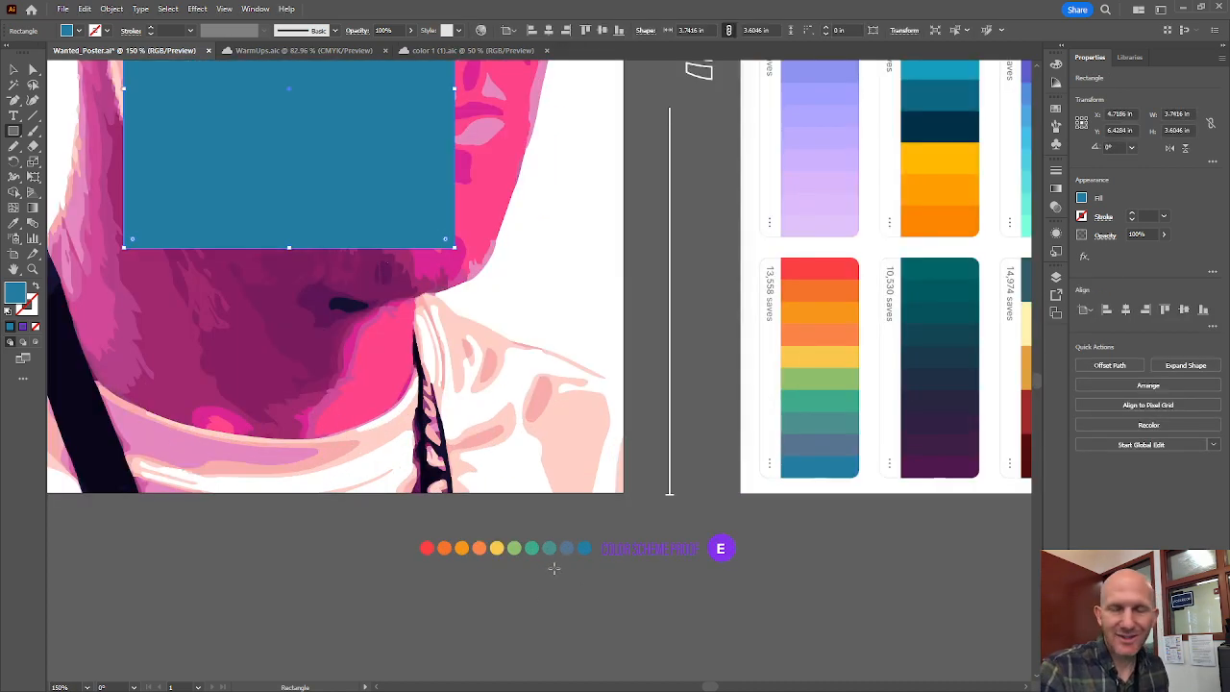
pyautogui.press('i')
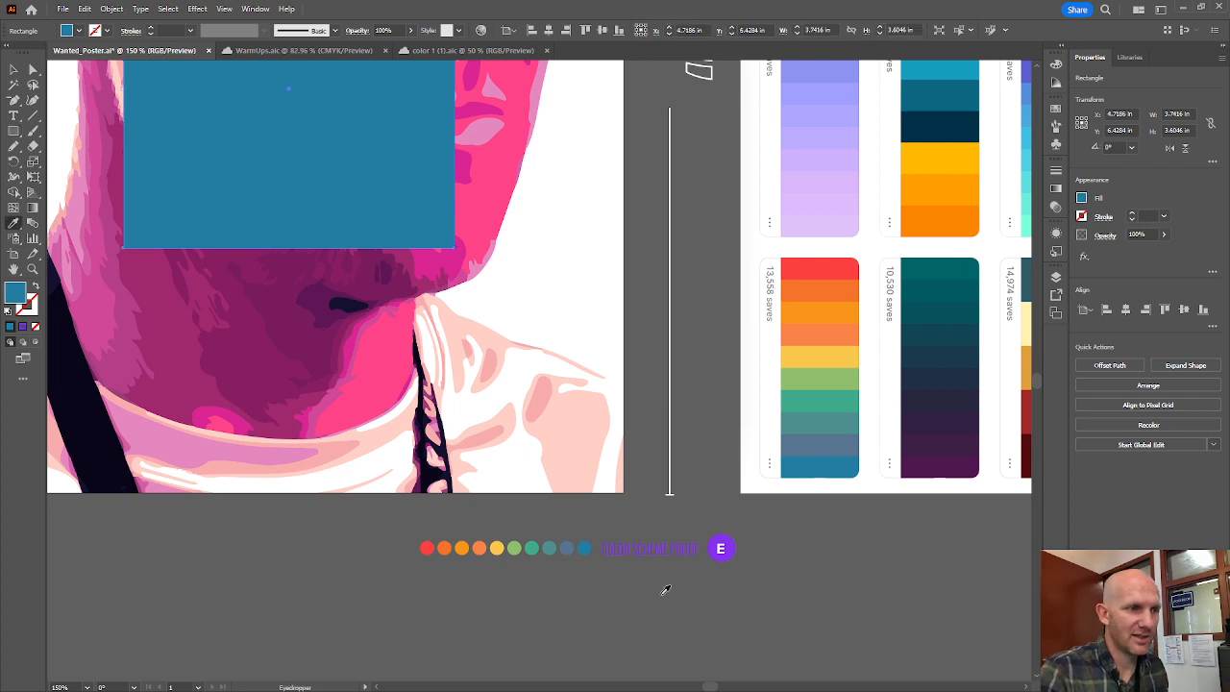
pyautogui.click(548, 547)
pyautogui.click(531, 548)
pyautogui.click(514, 547)
pyautogui.click(497, 548)
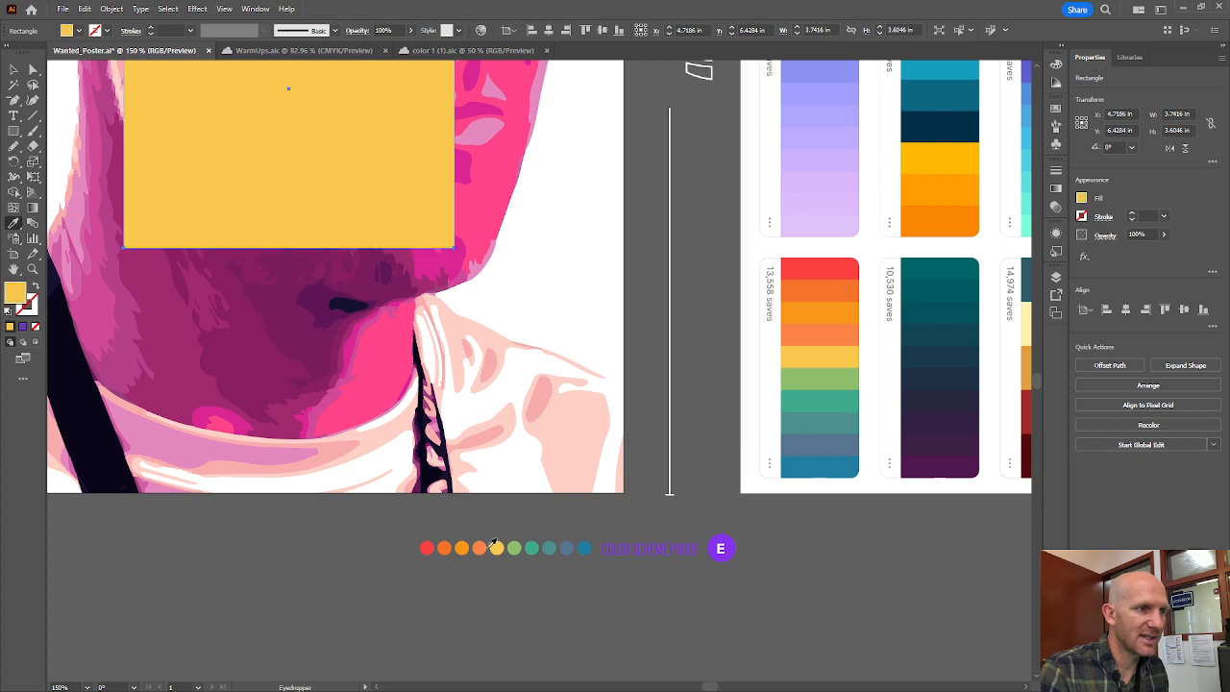
pyautogui.click(478, 548)
pyautogui.click(462, 548)
pyautogui.click(444, 547)
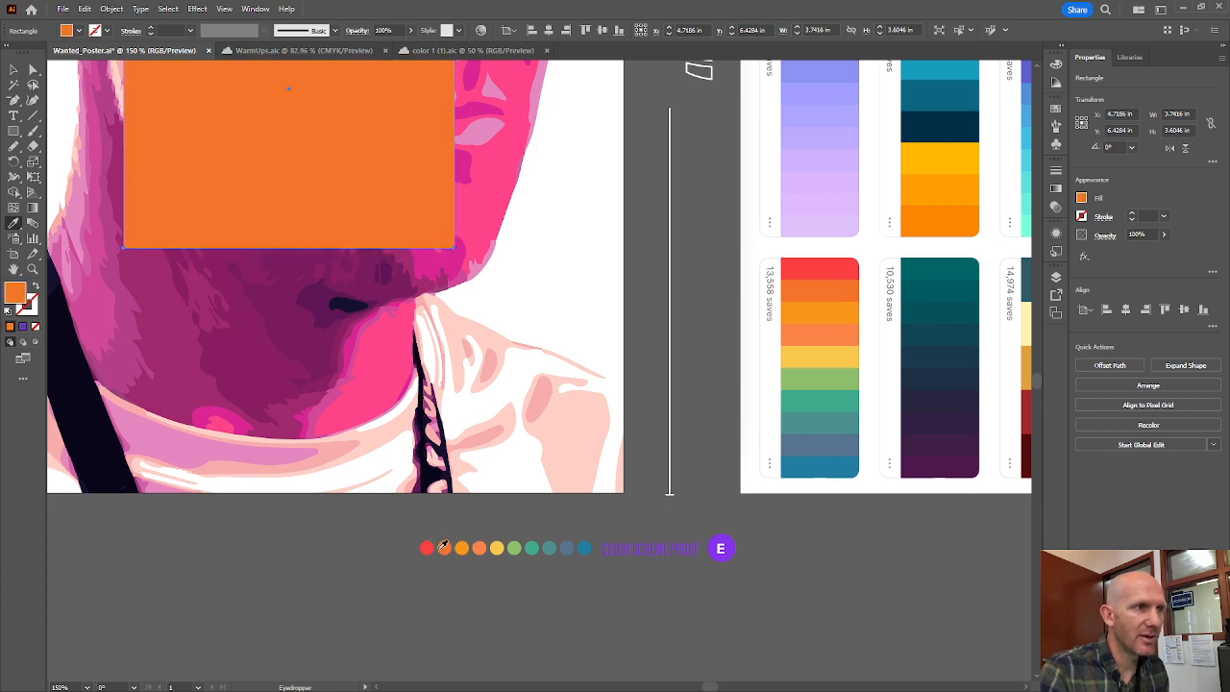
pyautogui.click(427, 547)
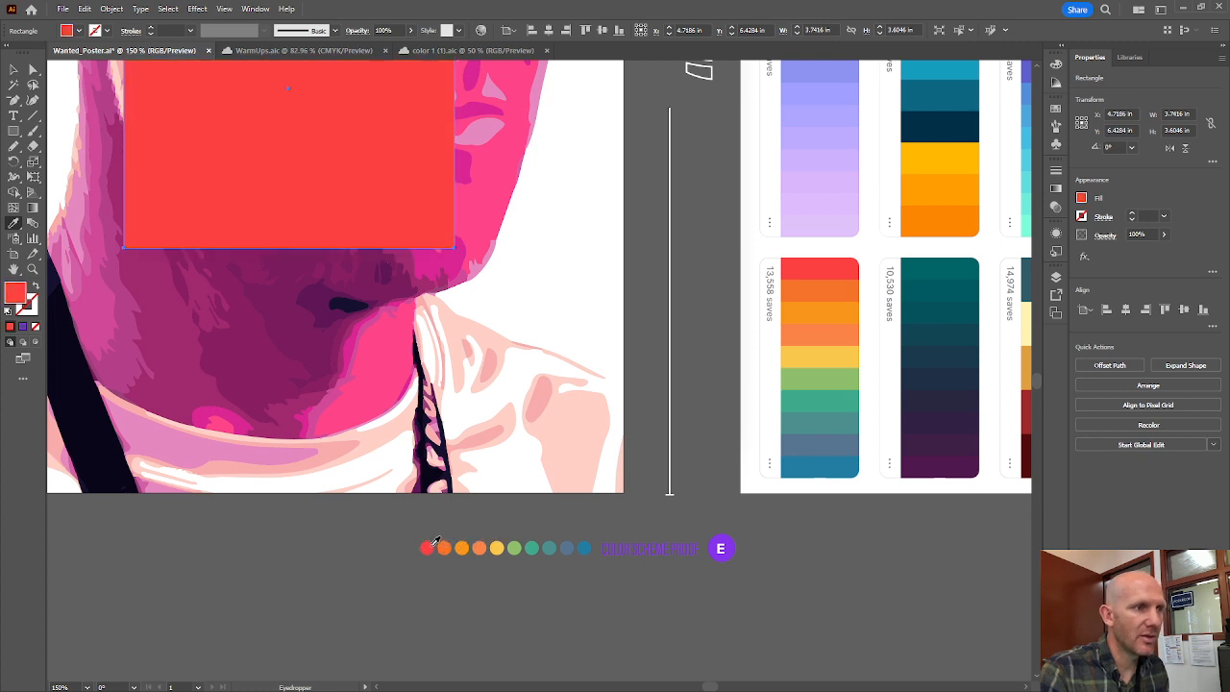
# Recolor the rectangle by sampling down the rainbow palette's bands, ending on the bottom blue band, and deselect it.
pyautogui.click(815, 281)
pyautogui.click(818, 327)
pyautogui.click(818, 336)
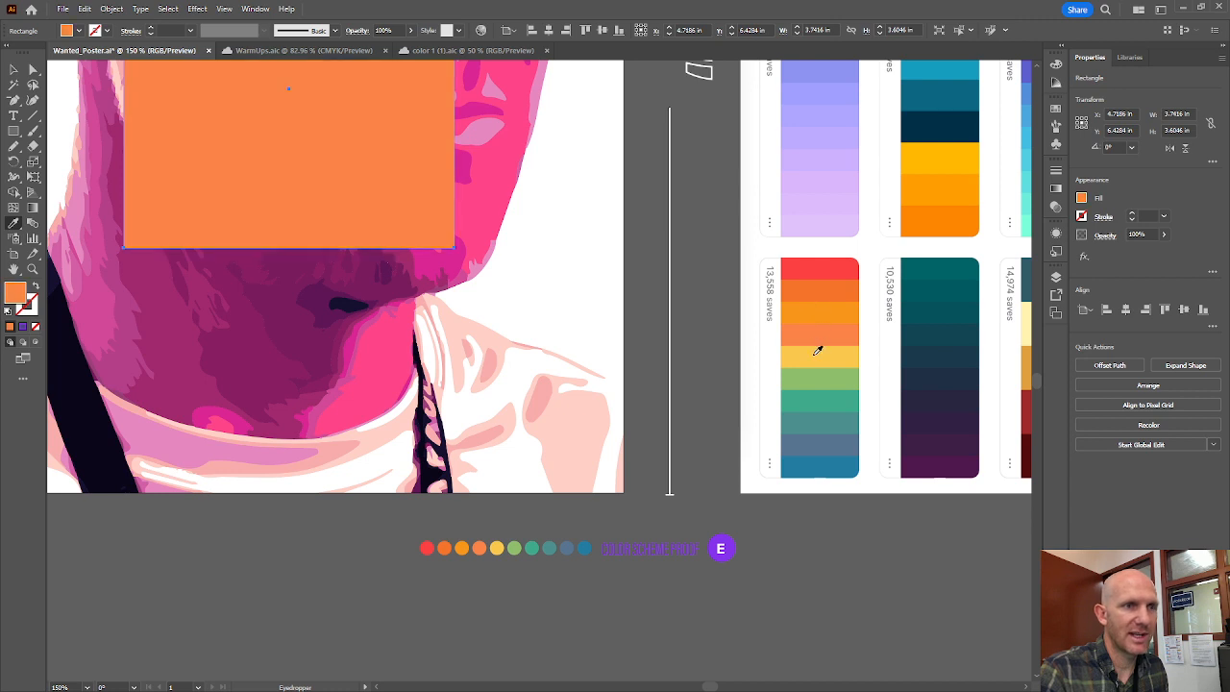
pyautogui.click(818, 355)
pyautogui.click(819, 378)
pyautogui.click(820, 399)
pyautogui.click(820, 419)
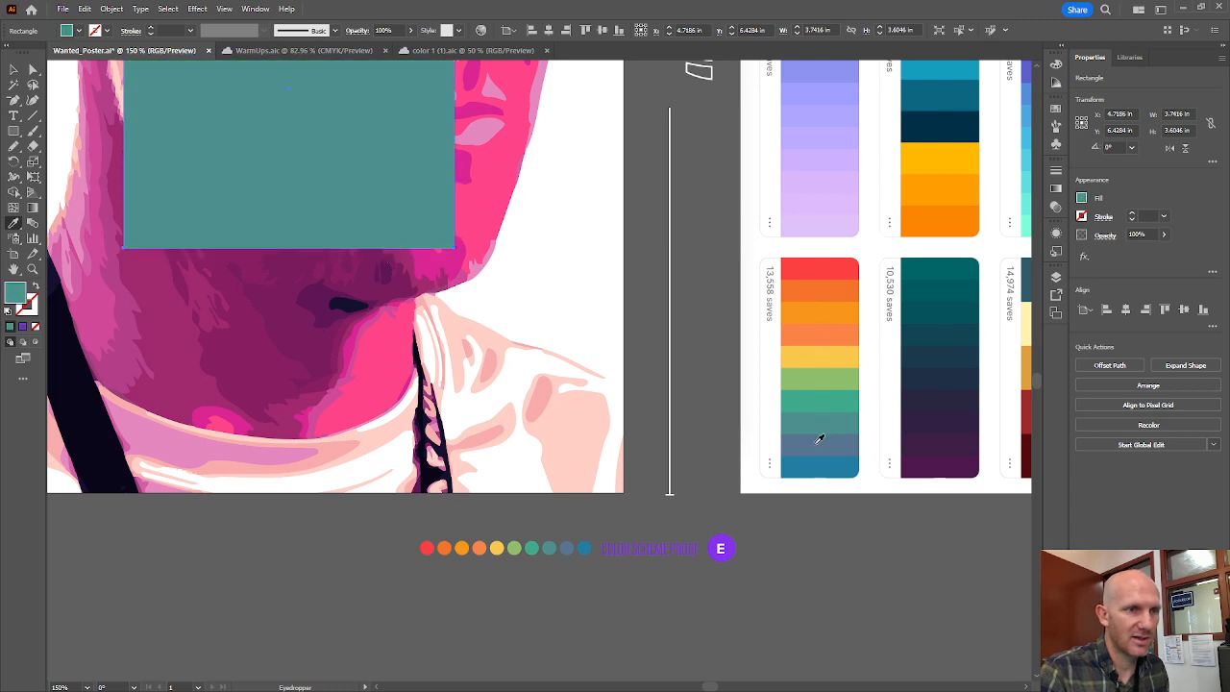
pyautogui.click(818, 441)
pyautogui.click(812, 464)
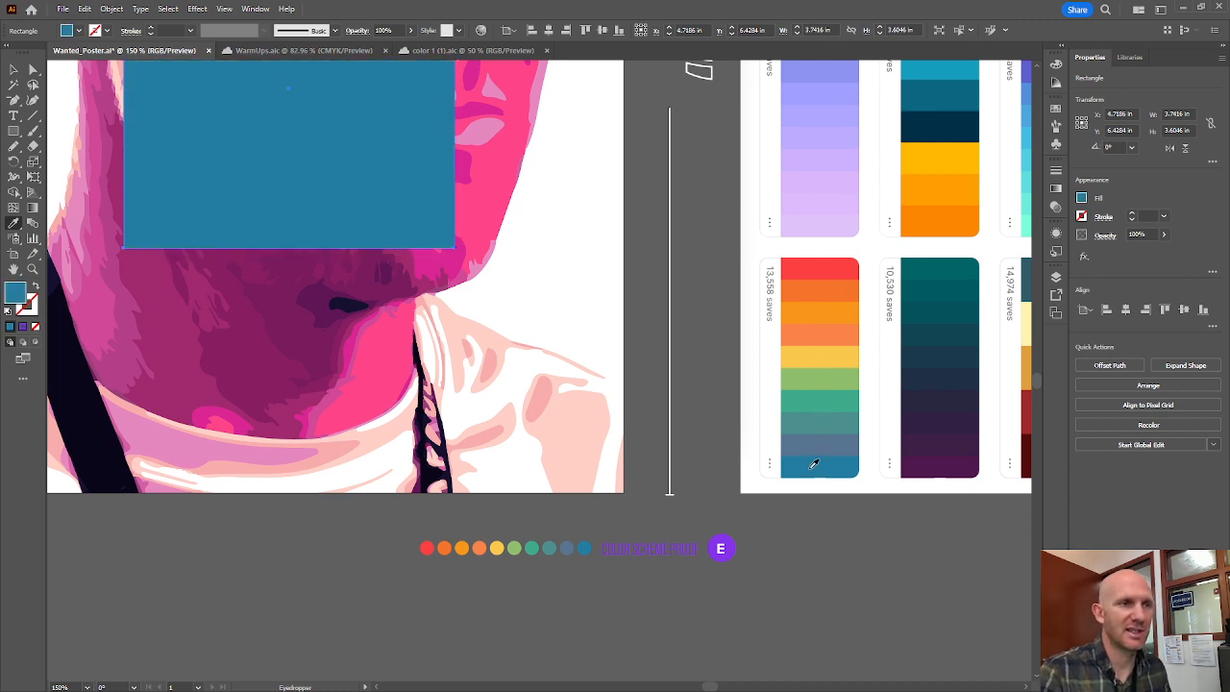
pyautogui.click(14, 70)
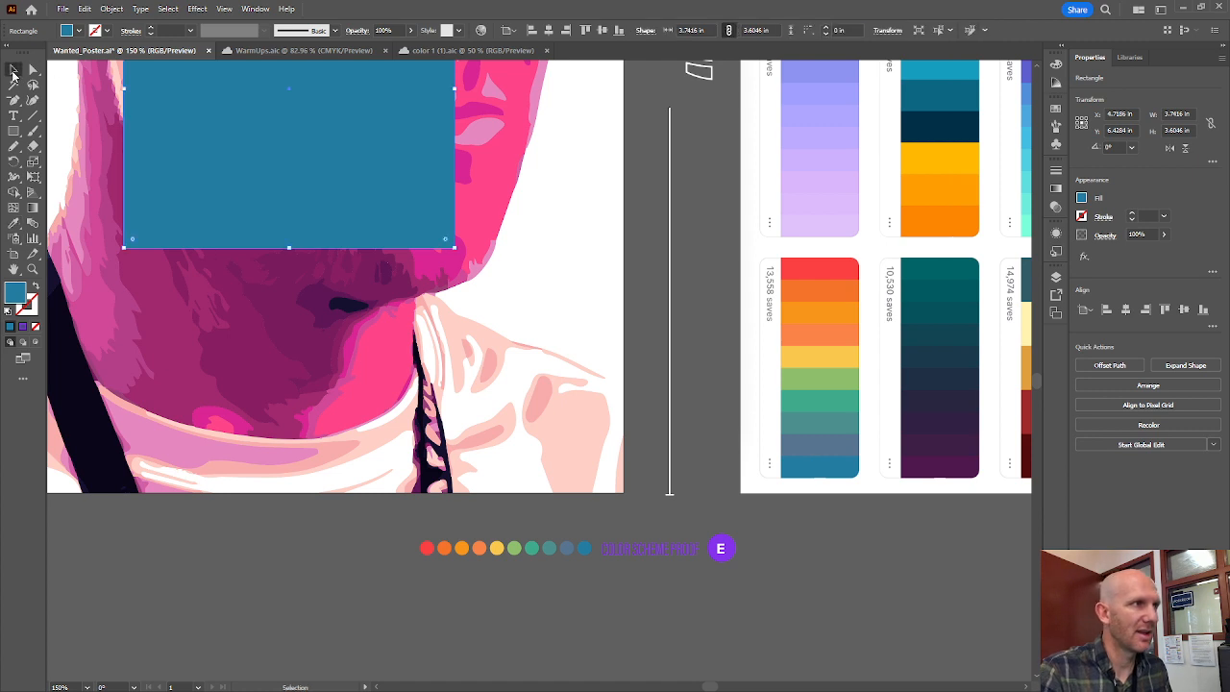
pyautogui.click(726, 468)
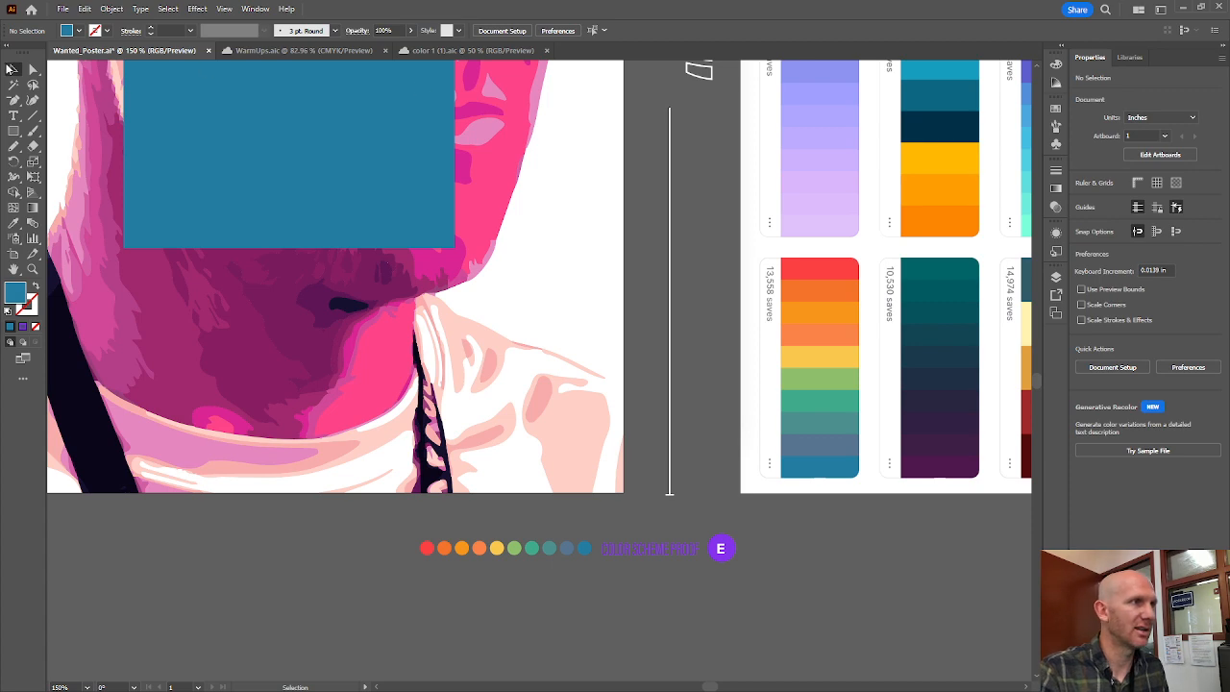
# Delete the blue rectangle covering the portrait and fit the whole artboard in the window.
pyautogui.click(422, 169)
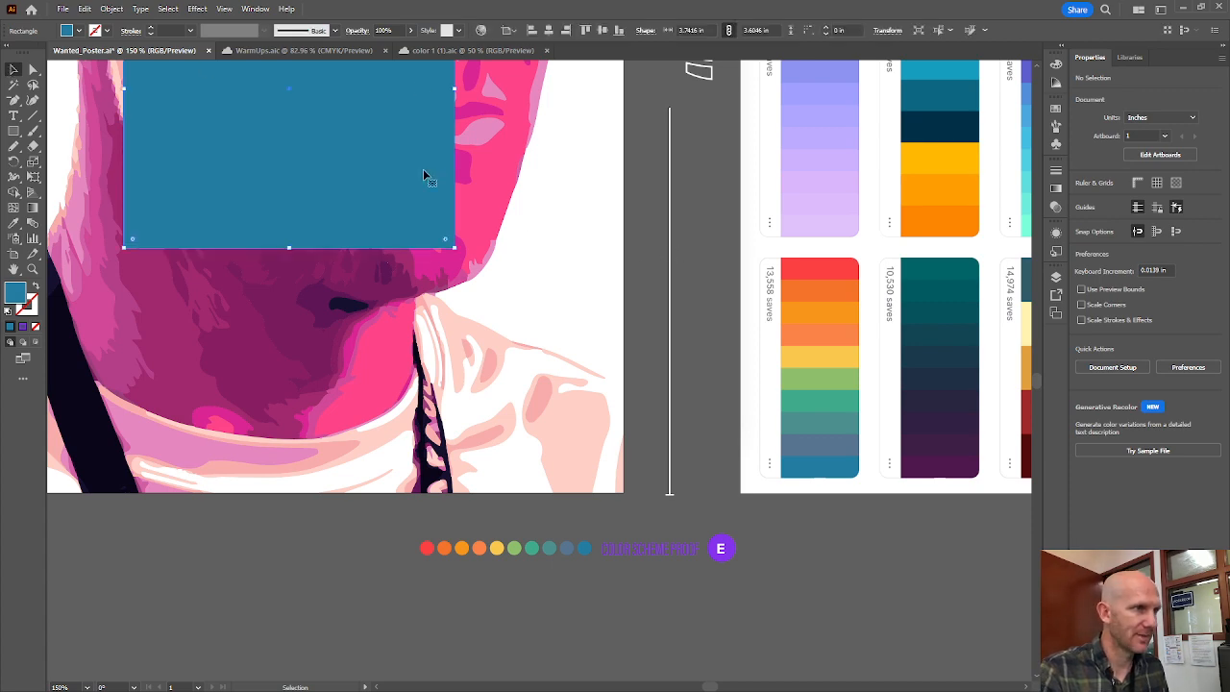
pyautogui.press('Delete')
pyautogui.press('a')
pyautogui.hotkey('ctrl', '0')
pyautogui.press('v')
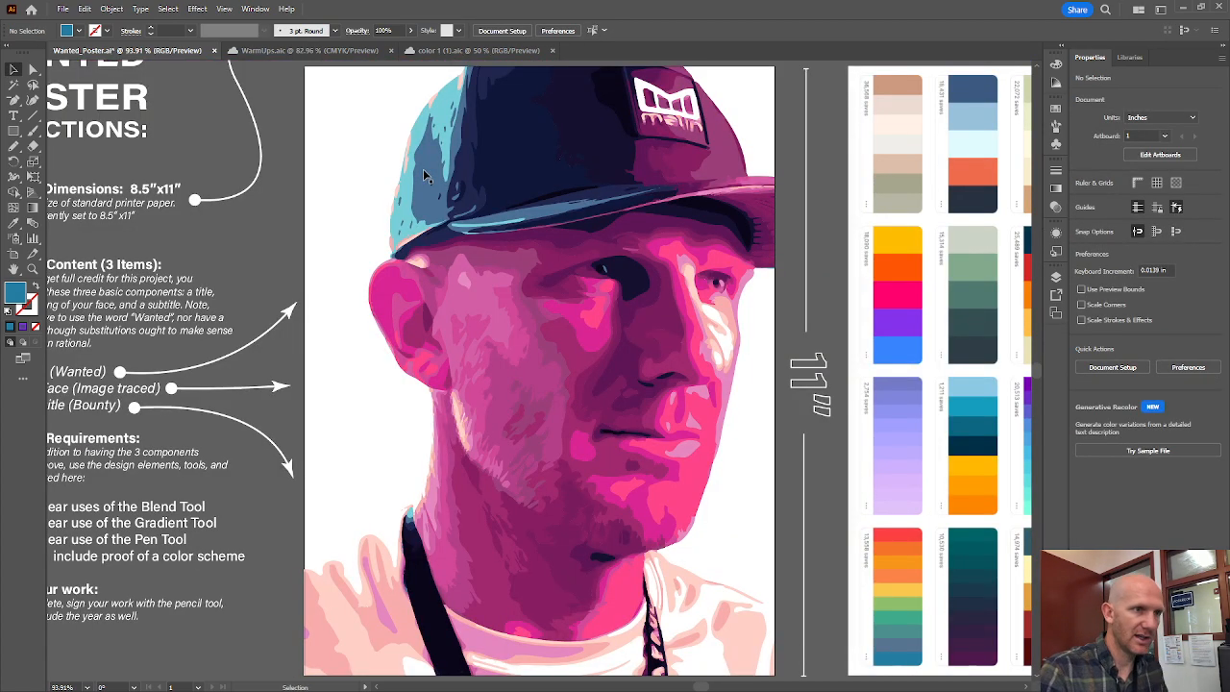